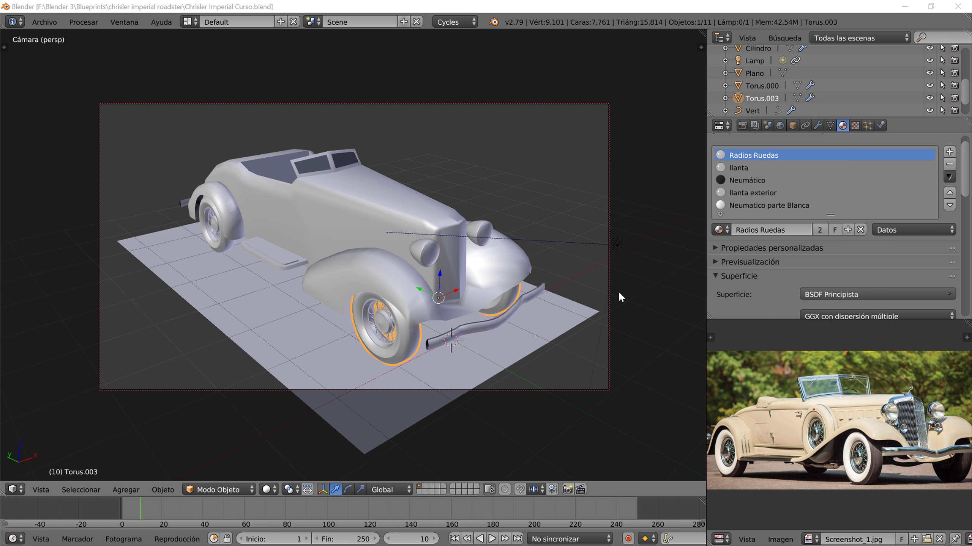
Step: Split the viewport into four views with Vista cuádruple from the N sidebar
{"action": "key", "text": "n"}
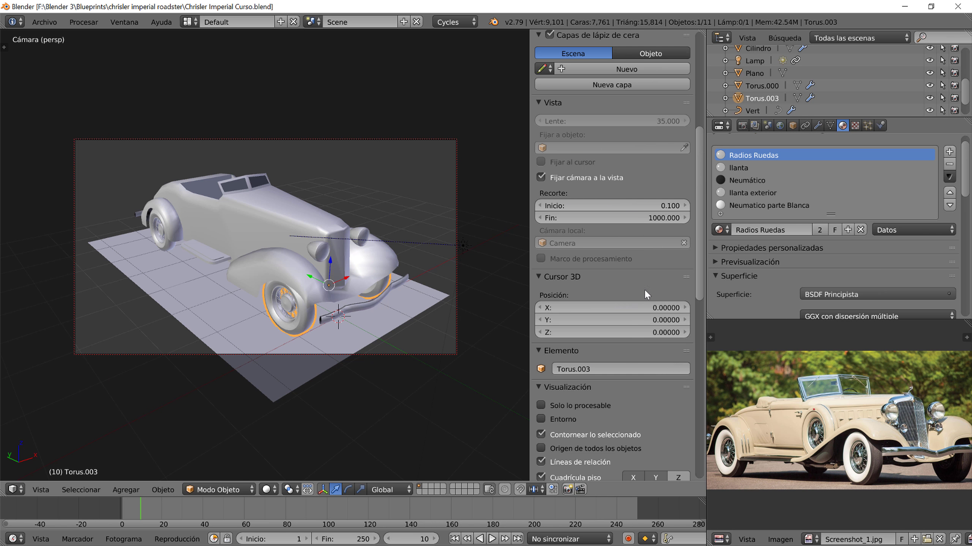
{"action": "scroll", "coordinate": [644, 289], "scroll_direction": "down", "scroll_amount": 5}
{"action": "scroll", "coordinate": [628, 364], "scroll_direction": "down", "scroll_amount": 4}
{"action": "left_click", "coordinate": [626, 384]}
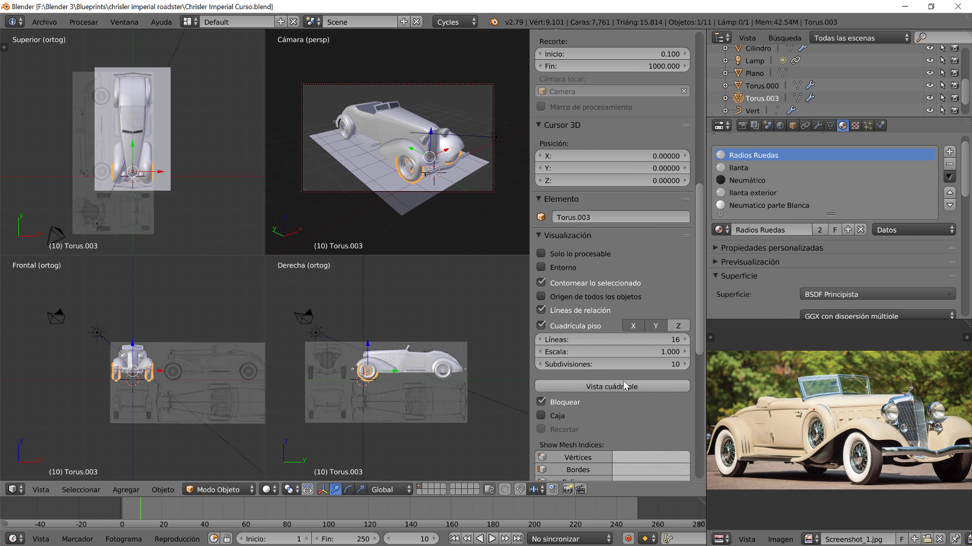
{"action": "scroll", "coordinate": [575, 340], "scroll_direction": "down", "scroll_amount": 3}
{"action": "scroll", "coordinate": [575, 339], "scroll_direction": "up", "scroll_amount": 3}
{"action": "scroll", "coordinate": [575, 339], "scroll_direction": "up", "scroll_amount": 1}
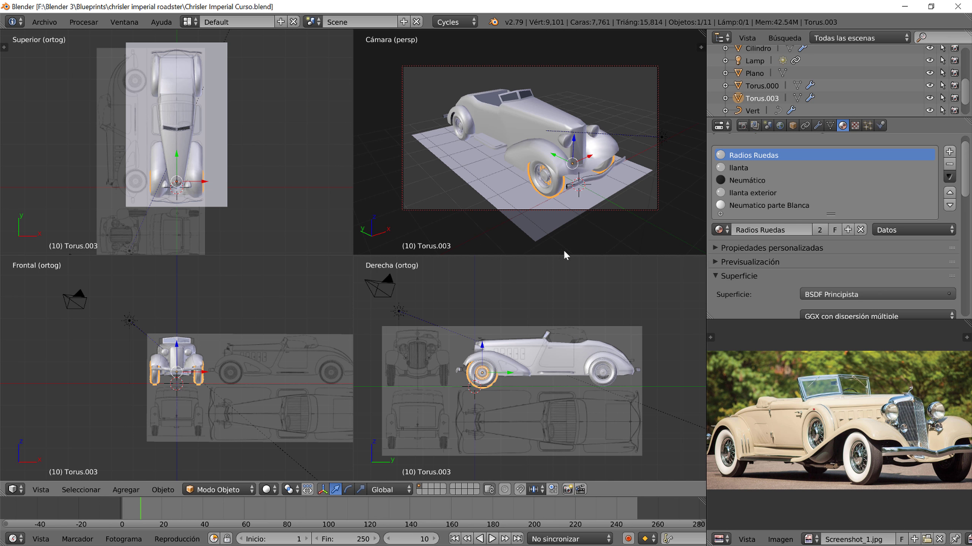
{"action": "scroll", "coordinate": [556, 175], "scroll_direction": "up", "scroll_amount": 2}
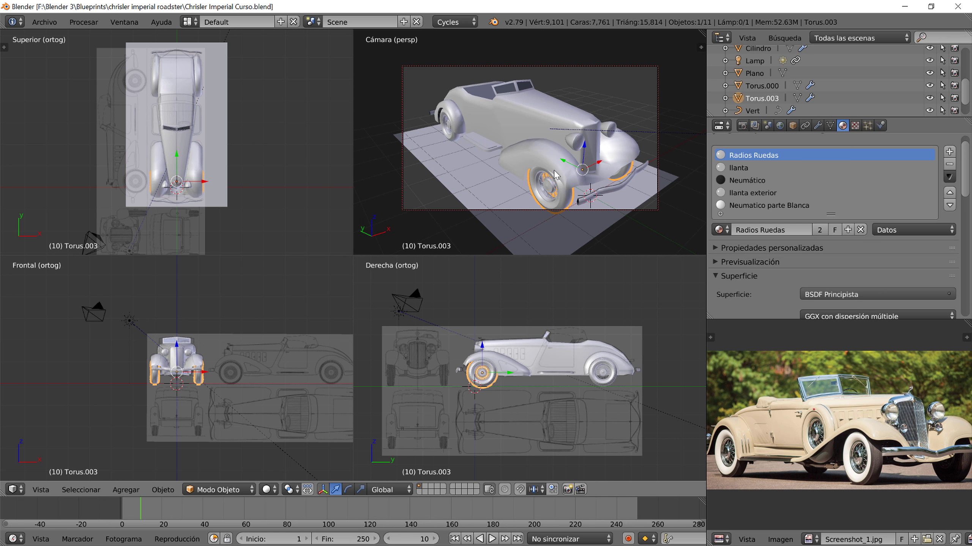
Step: Leave camera view in the top-right view, frame the car, and select the body 'cuerpo'
{"action": "key", "text": "KP_7"}
{"action": "middle_click_drag", "start_coordinate": [556, 176], "coordinate": [573, 142]}
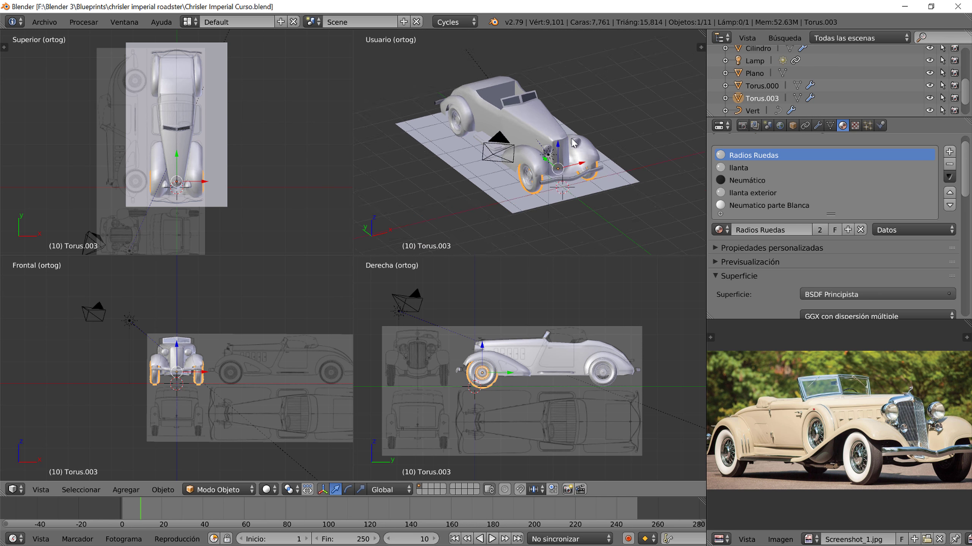
{"action": "scroll", "coordinate": [574, 142], "scroll_direction": "up", "scroll_amount": 2}
{"action": "scroll", "coordinate": [574, 142], "scroll_direction": "up", "scroll_amount": 2}
{"action": "scroll", "coordinate": [565, 157], "scroll_direction": "up", "scroll_amount": 3}
{"action": "right_click", "coordinate": [569, 176]}
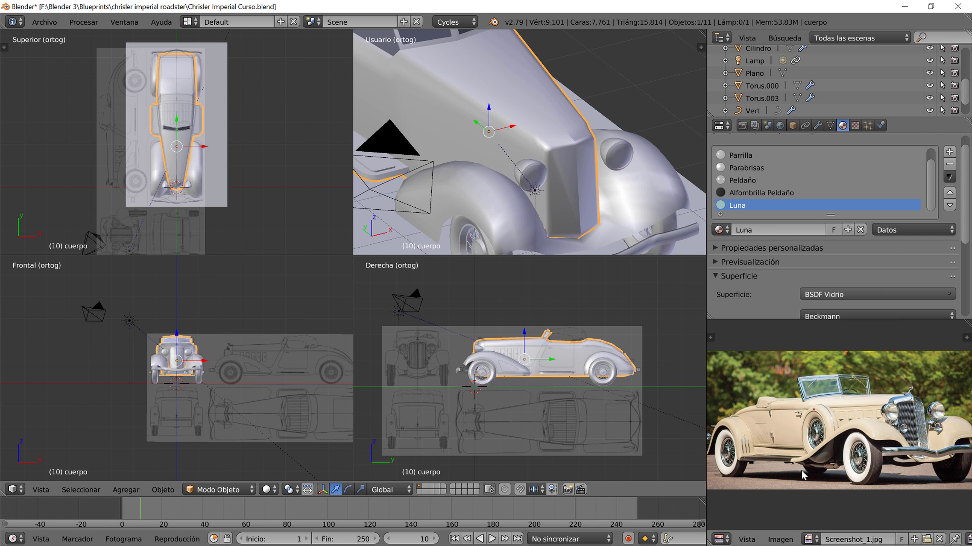
Step: Pan and zoom the reference photo Screenshot_1.jpg onto the car's grille
{"action": "middle_click_drag", "start_coordinate": [895, 435], "coordinate": [809, 420]}
{"action": "scroll", "coordinate": [808, 421], "scroll_direction": "up", "scroll_amount": 2}
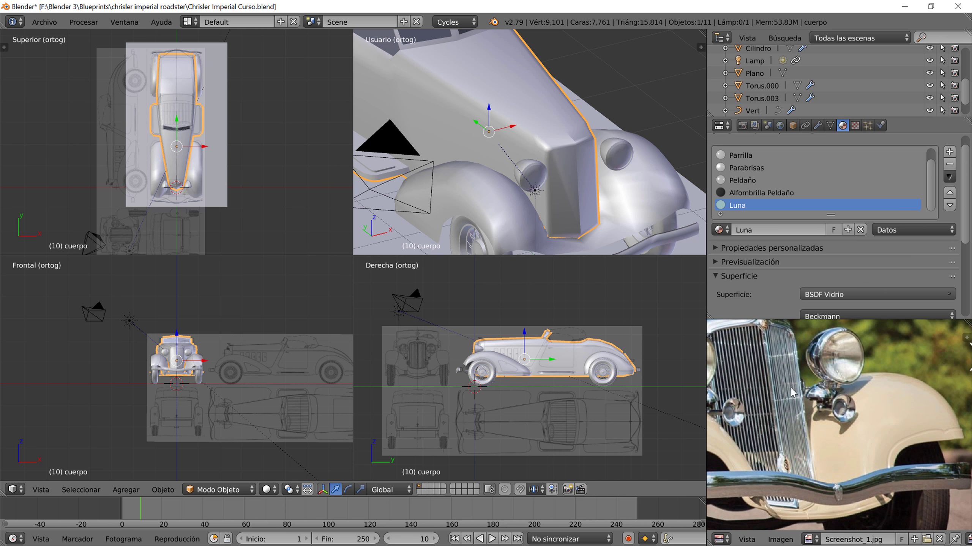
{"action": "scroll", "coordinate": [815, 417], "scroll_direction": "up", "scroll_amount": 2}
{"action": "scroll", "coordinate": [807, 402], "scroll_direction": "up", "scroll_amount": 2}
{"action": "scroll", "coordinate": [806, 402], "scroll_direction": "down", "scroll_amount": 2}
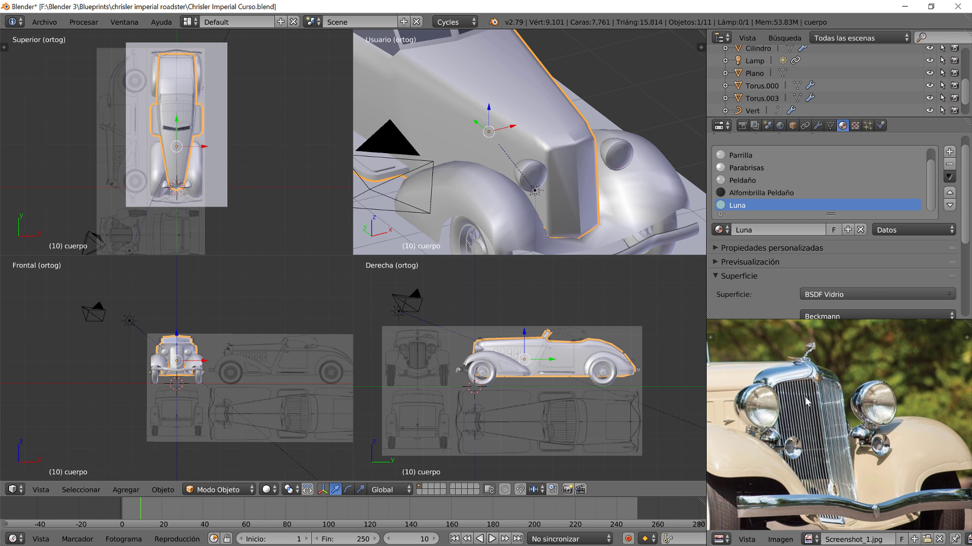
{"action": "scroll", "coordinate": [808, 401], "scroll_direction": "down", "scroll_amount": 2}
{"action": "scroll", "coordinate": [809, 408], "scroll_direction": "up", "scroll_amount": 1}
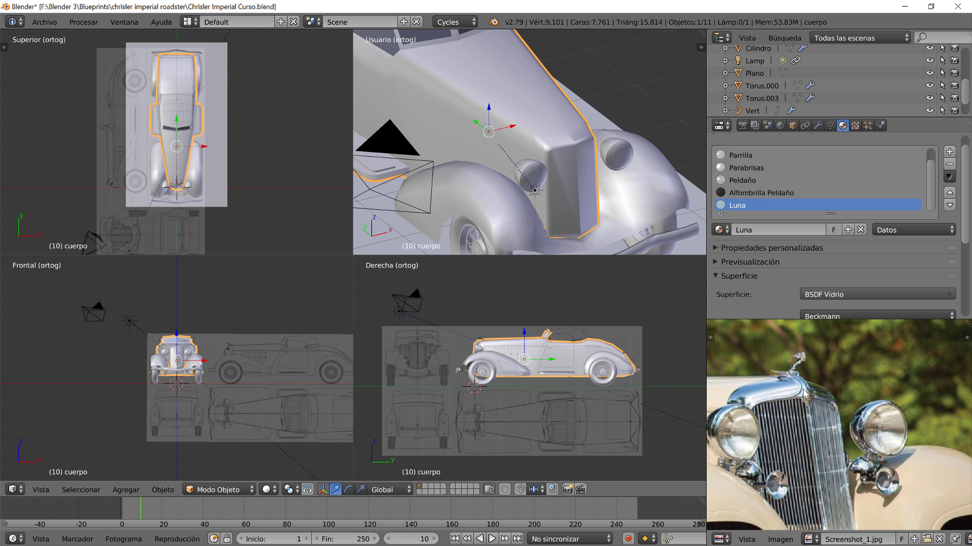
{"action": "scroll", "coordinate": [810, 442], "scroll_direction": "down", "scroll_amount": 2, "text": "ctrl"}
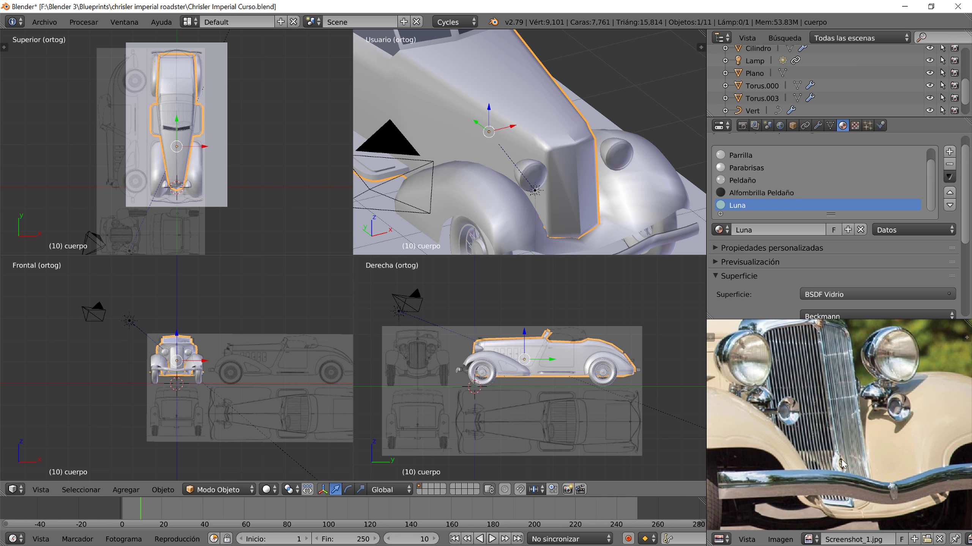
Step: Zoom the Frontal and Superior views onto the grille and enter Edit Mode on 'cuerpo'
{"action": "scroll", "coordinate": [226, 396], "scroll_direction": "up", "scroll_amount": 3}
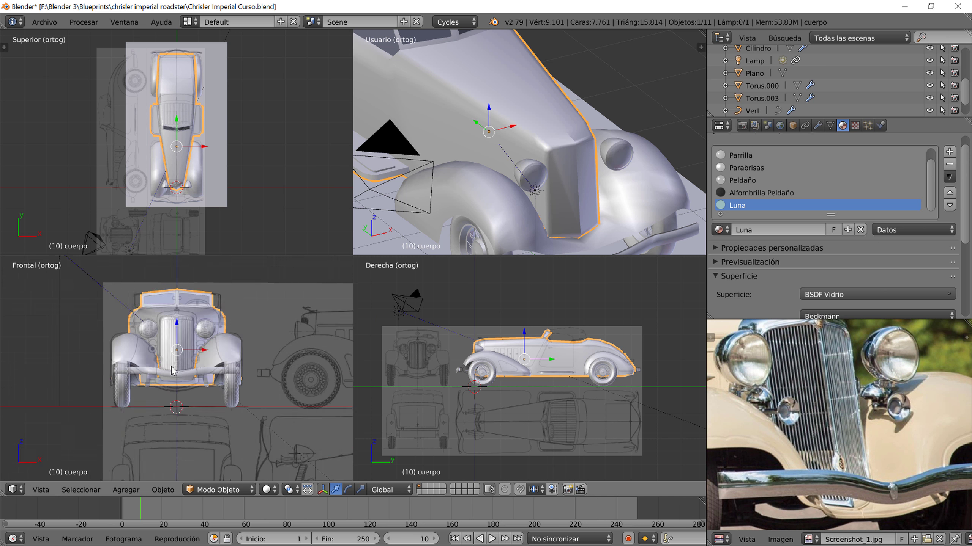
{"action": "scroll", "coordinate": [225, 394], "scroll_direction": "up", "scroll_amount": 3}
{"action": "scroll", "coordinate": [226, 382], "scroll_direction": "up", "scroll_amount": 2}
{"action": "scroll", "coordinate": [198, 165], "scroll_direction": "up", "scroll_amount": 2}
{"action": "scroll", "coordinate": [199, 166], "scroll_direction": "up", "scroll_amount": 2}
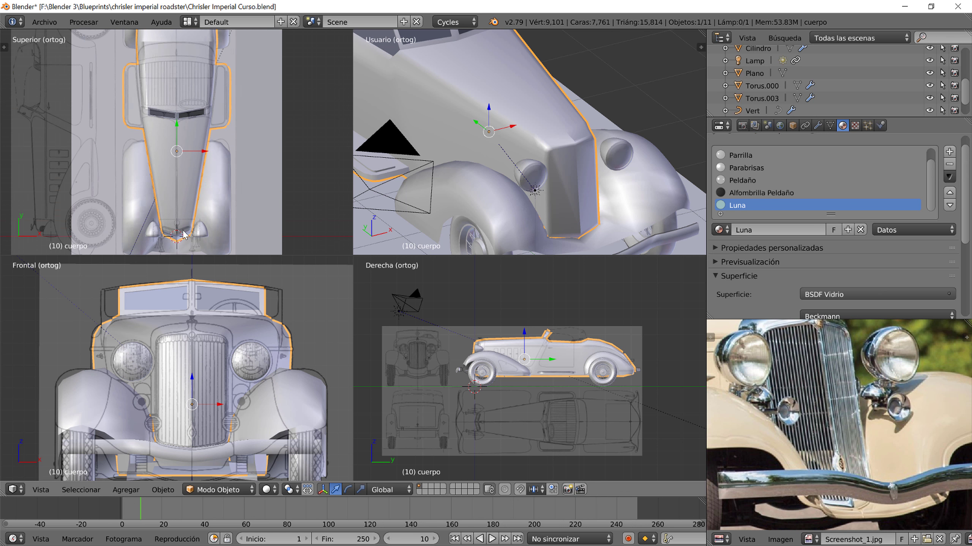
{"action": "scroll", "coordinate": [199, 165], "scroll_direction": "up", "scroll_amount": 1}
{"action": "key", "text": "Tab"}
Step: Select the front grille face in face select mode
{"action": "right_click", "coordinate": [213, 406]}
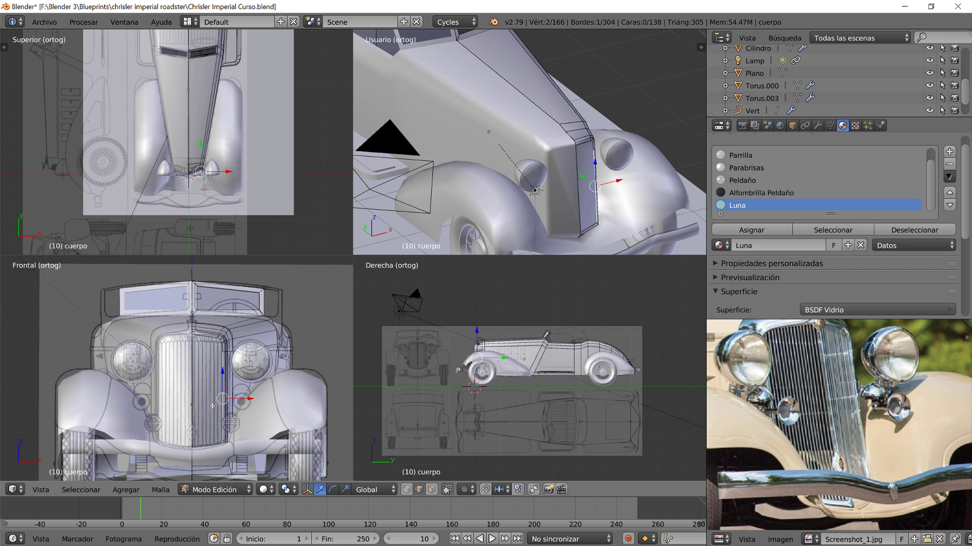
{"action": "left_click", "coordinate": [431, 489]}
{"action": "right_click", "coordinate": [211, 405]}
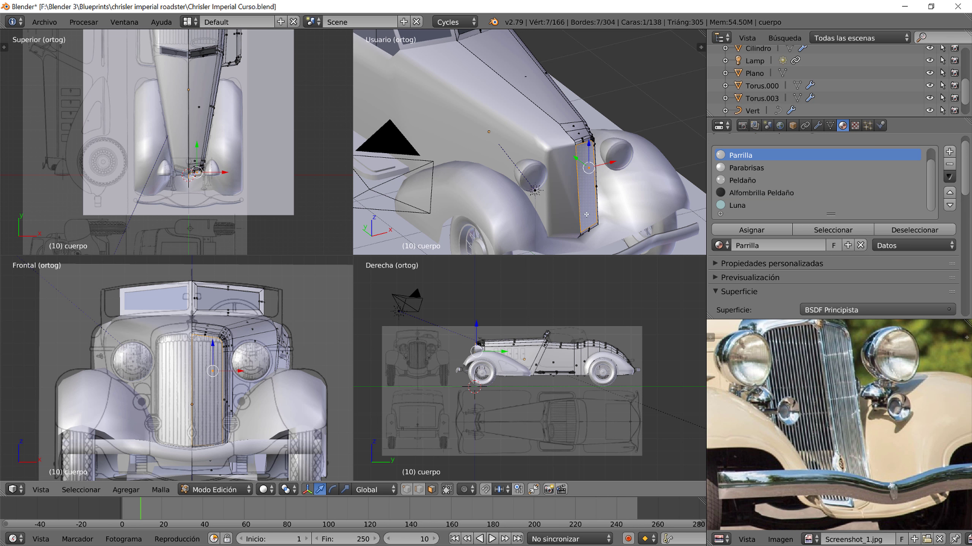
{"action": "scroll", "coordinate": [601, 195], "scroll_direction": "up", "scroll_amount": 2}
{"action": "middle_click_drag", "start_coordinate": [601, 195], "coordinate": [560, 154]}
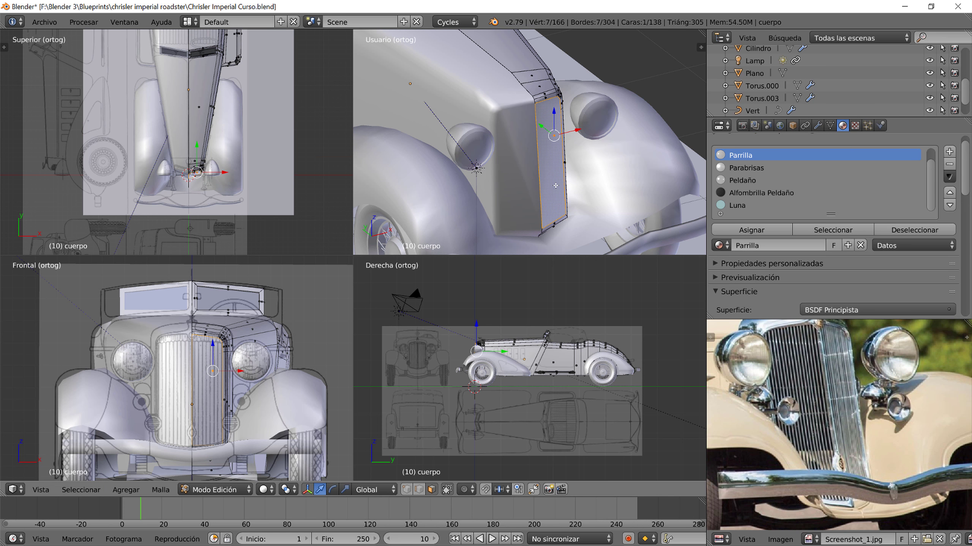
Step: Inset the grille face and extrude it inward into the body
{"action": "key", "text": "i"}
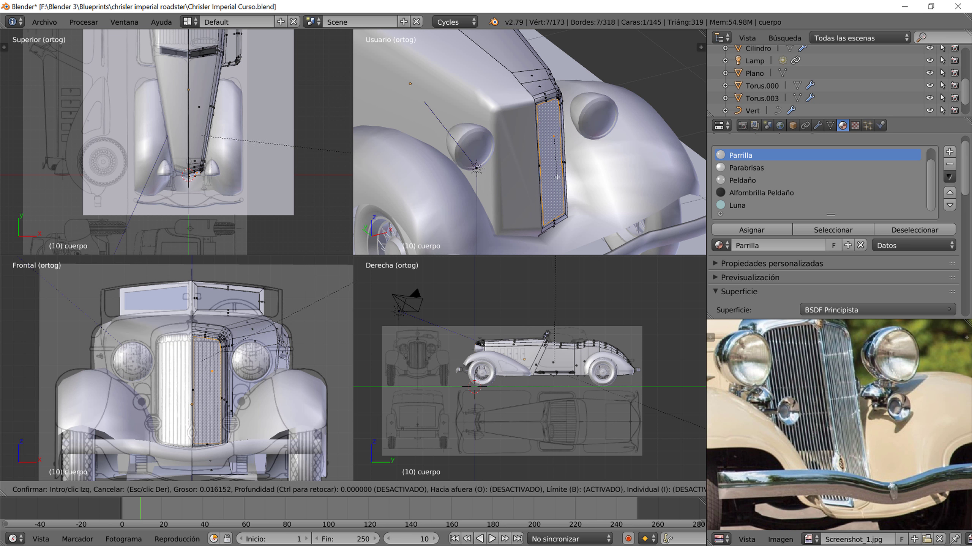
{"action": "left_click", "coordinate": [557, 178]}
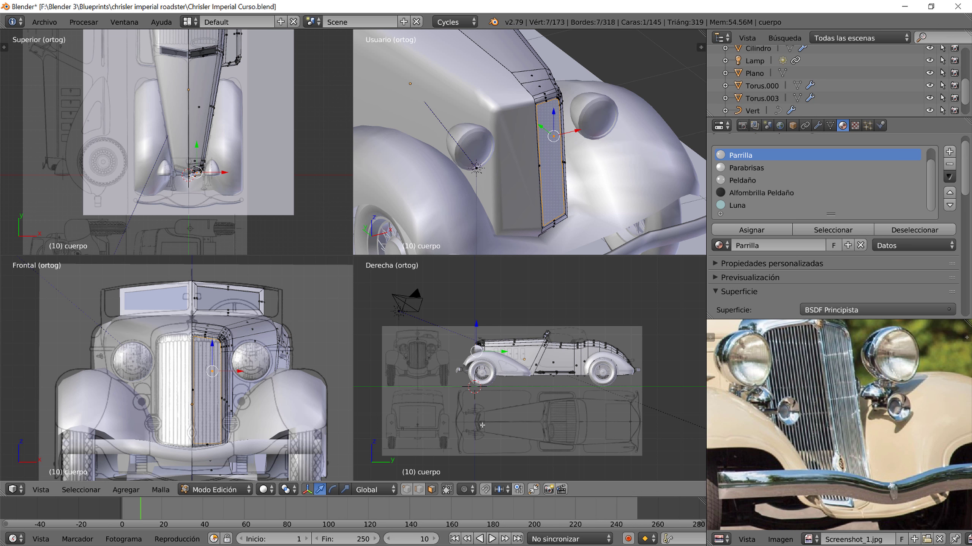
{"action": "left_click", "coordinate": [375, 490]}
{"action": "key", "text": "e"}
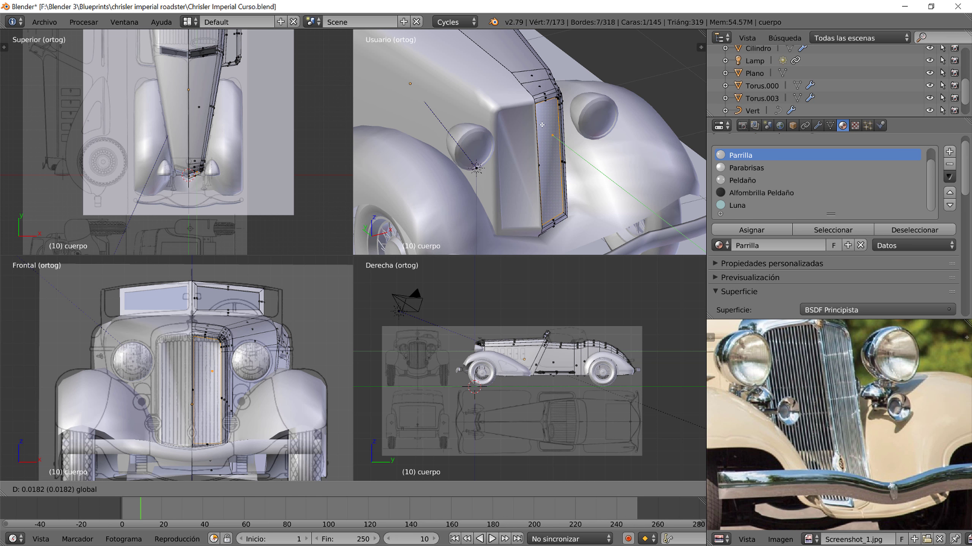
{"action": "left_click", "coordinate": [541, 124]}
Step: Inspect the recessed grille from several angles and return to Object Mode
{"action": "middle_click_drag", "start_coordinate": [541, 123], "coordinate": [469, 191]}
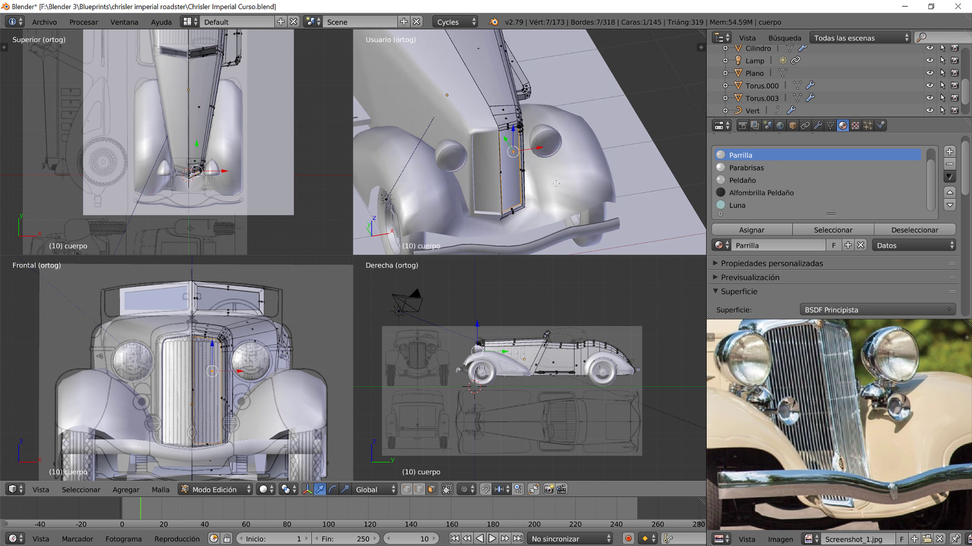
{"action": "scroll", "coordinate": [469, 190], "scroll_direction": "down", "scroll_amount": 3, "text": "shift"}
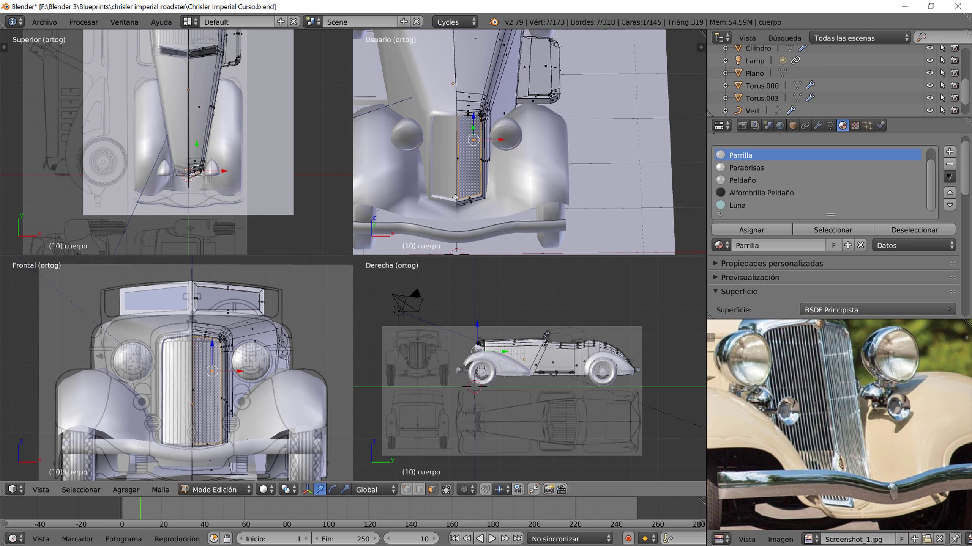
{"action": "scroll", "coordinate": [516, 172], "scroll_direction": "up", "scroll_amount": 3}
{"action": "mouse_move", "coordinate": [516, 173]}
{"action": "middle_mouse_down"}
{"action": "mouse_move", "coordinate": [517, 164]}
{"action": "mouse_move", "coordinate": [466, 208]}
{"action": "mouse_move", "coordinate": [470, 224]}
{"action": "mouse_move", "coordinate": [529, 198]}
{"action": "middle_mouse_up"}
{"action": "key", "text": "Tab"}
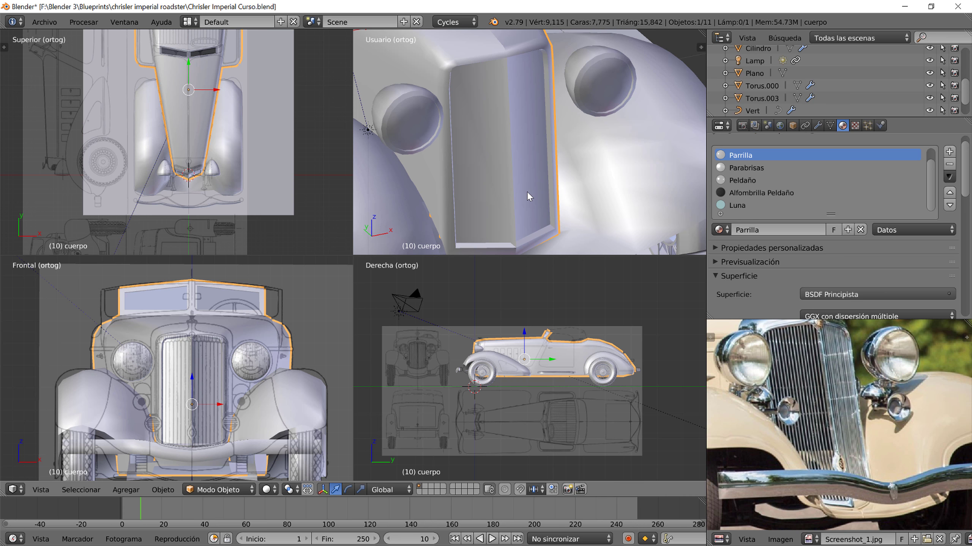
Step: Undo the first recess, then re-inset the grille face and extrude it about 0.05 units inward
{"action": "key", "text": "ctrl+z"}
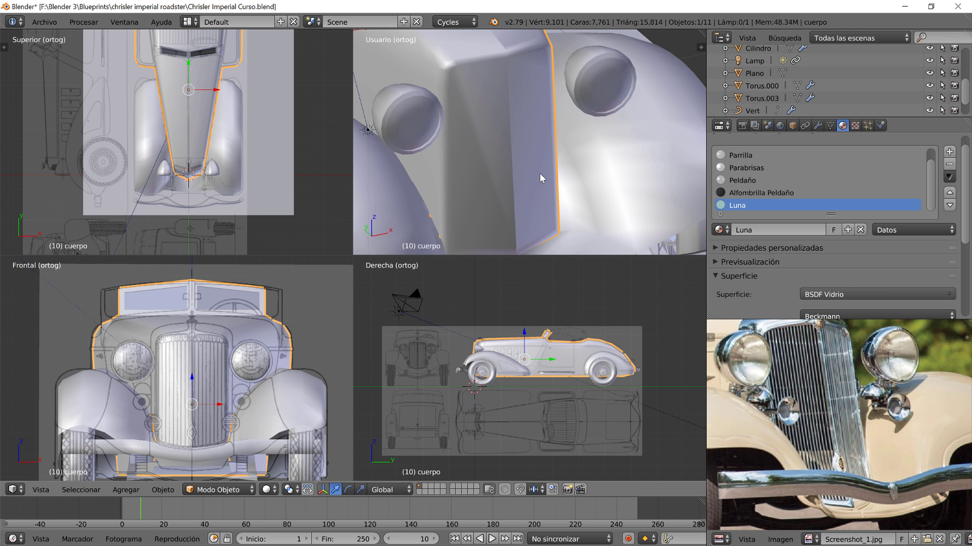
{"action": "key", "text": "Tab"}
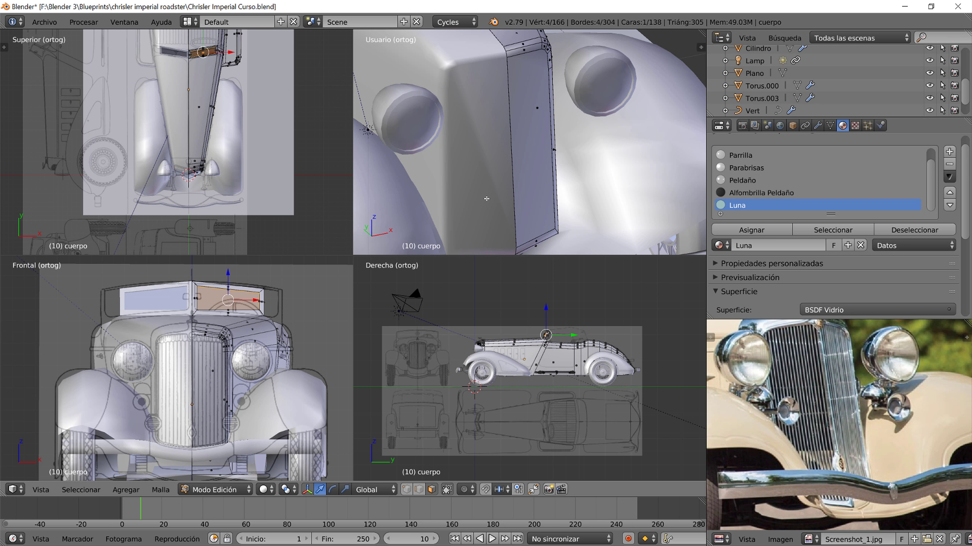
{"action": "right_click", "coordinate": [531, 150]}
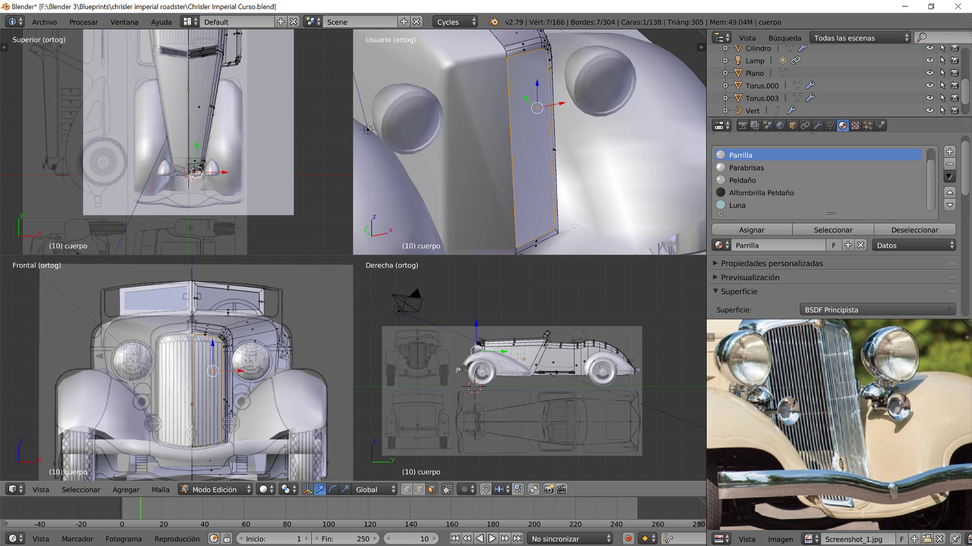
{"action": "key", "text": "i"}
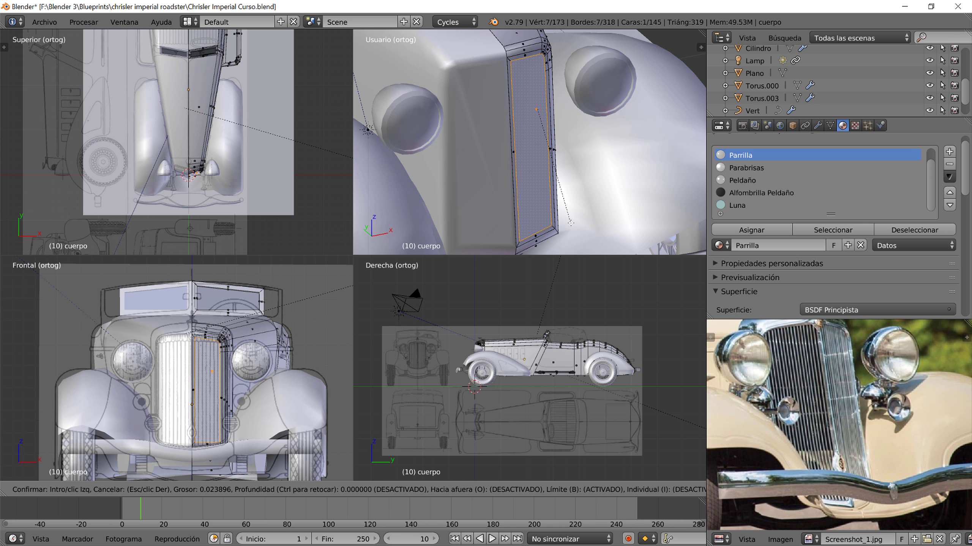
{"action": "left_click", "coordinate": [571, 224]}
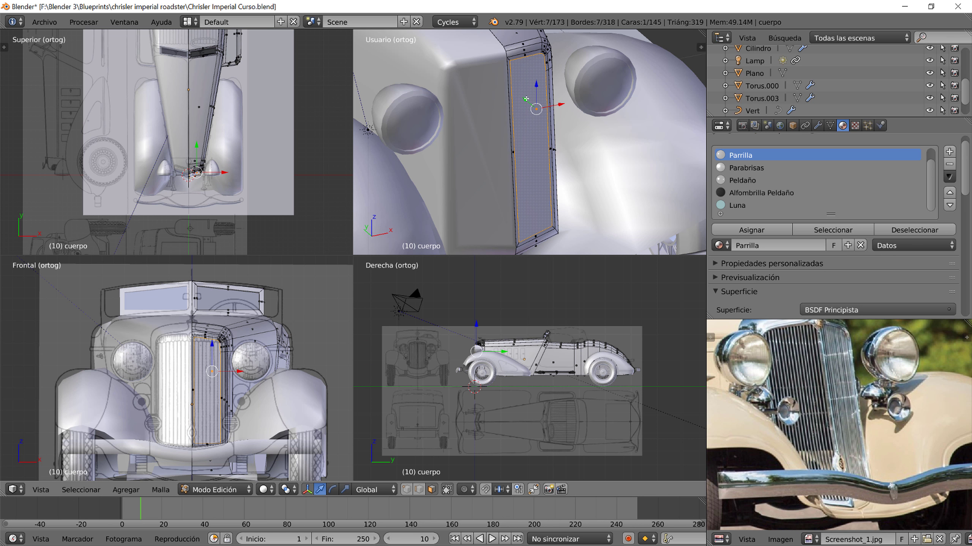
{"action": "key", "text": "e"}
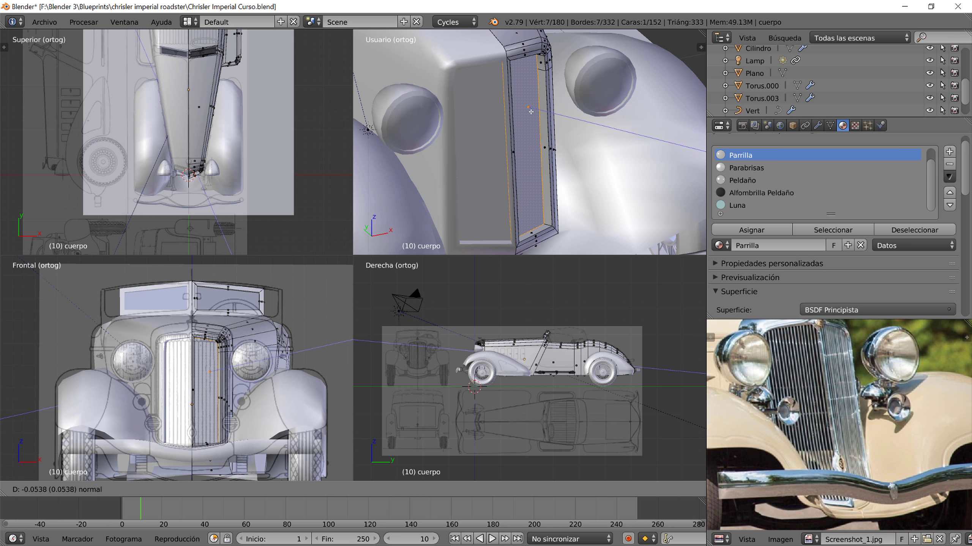
{"action": "left_click", "coordinate": [530, 111]}
{"action": "mouse_move", "coordinate": [531, 111]}
{"action": "middle_mouse_down"}
{"action": "mouse_move", "coordinate": [522, 217]}
{"action": "mouse_move", "coordinate": [540, 164]}
{"action": "middle_mouse_up"}
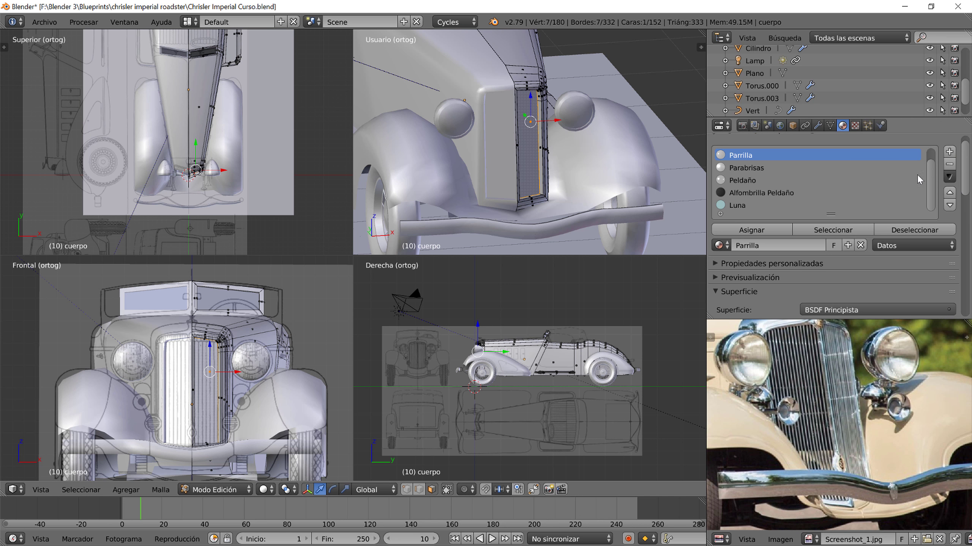
Step: Add a new material slot with a material named 'Fondo Parrilla'
{"action": "left_click", "coordinate": [949, 151]}
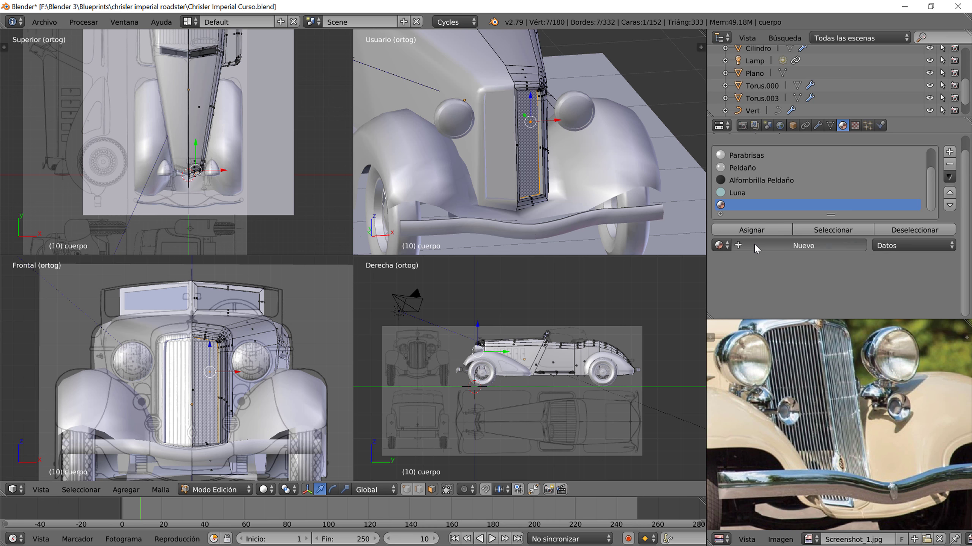
{"action": "left_click", "coordinate": [754, 244]}
{"action": "type", "text": "f"}
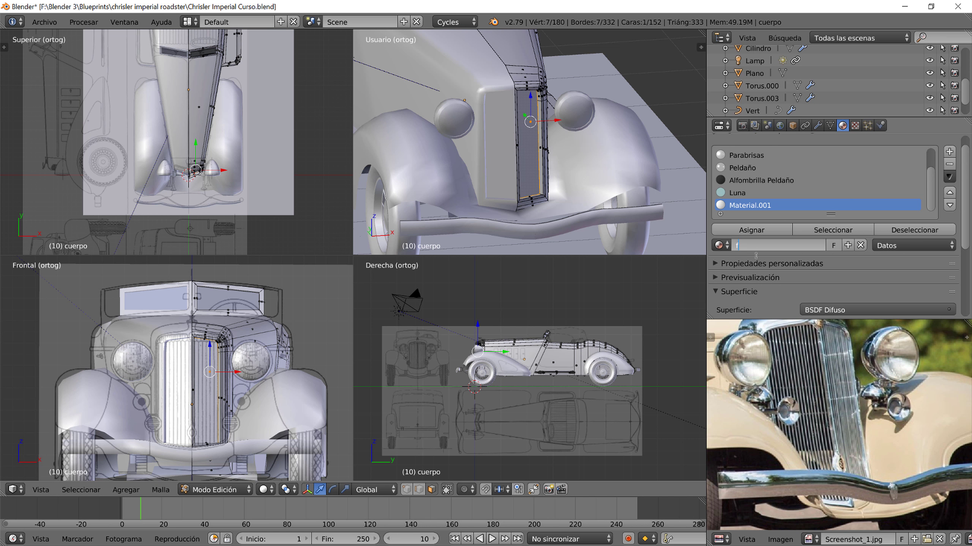
{"action": "type", "text": "ONDO pARR"}
{"action": "type", "text": "ILLA"}
{"action": "key", "text": "Return"}
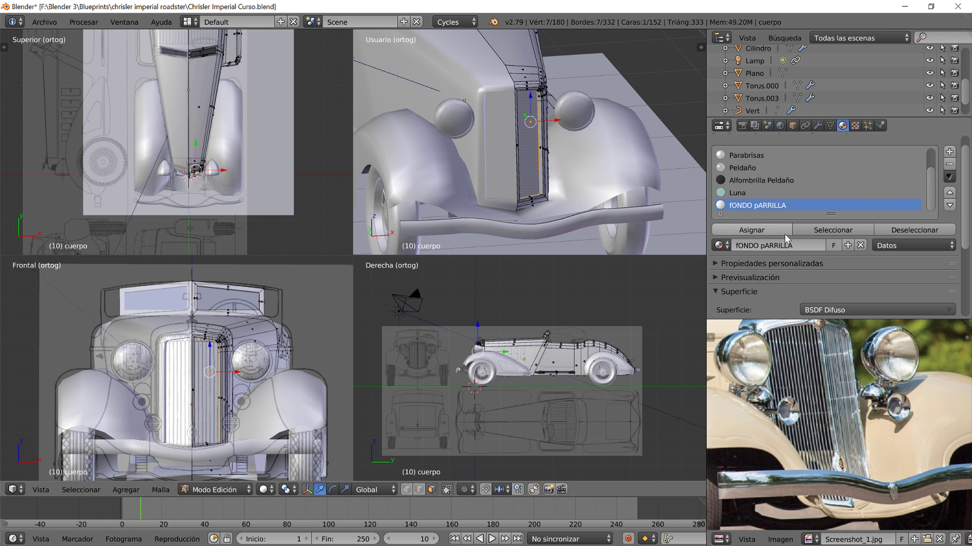
{"action": "left_click", "coordinate": [765, 245]}
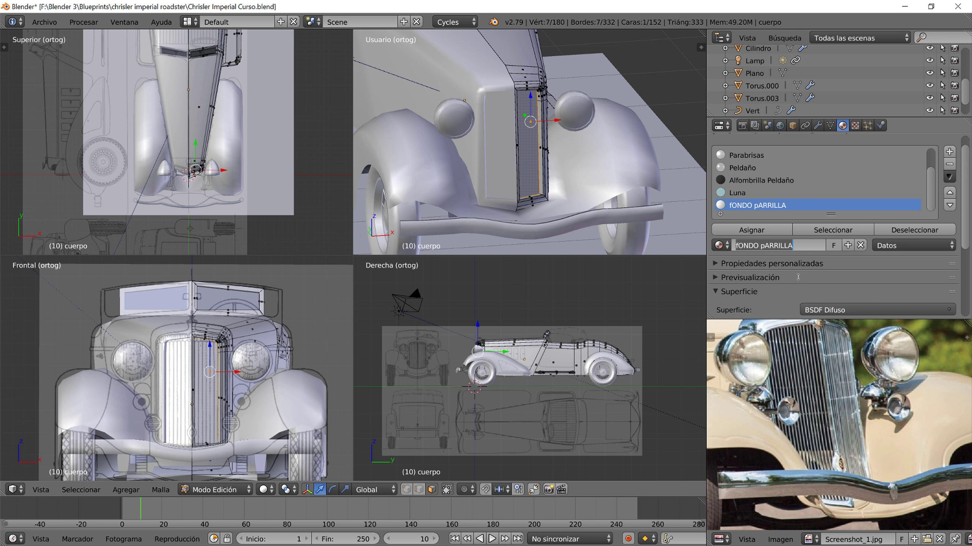
{"action": "type", "text": "Fondo "}
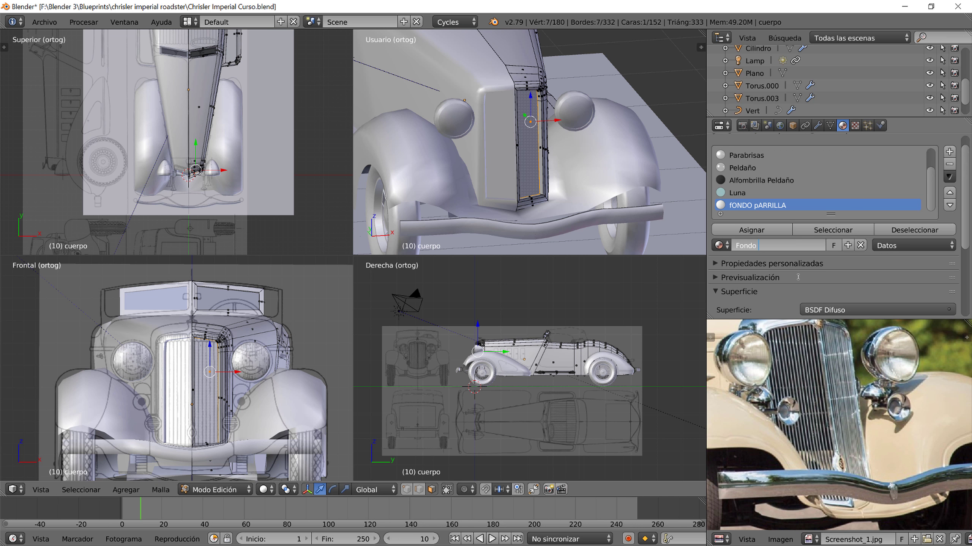
{"action": "type", "text": "Parrilla"}
{"action": "key", "text": "Return"}
Step: Darken the Fondo Parrilla colour to near-black (0.006)
{"action": "scroll", "coordinate": [813, 262], "scroll_direction": "down", "scroll_amount": 5}
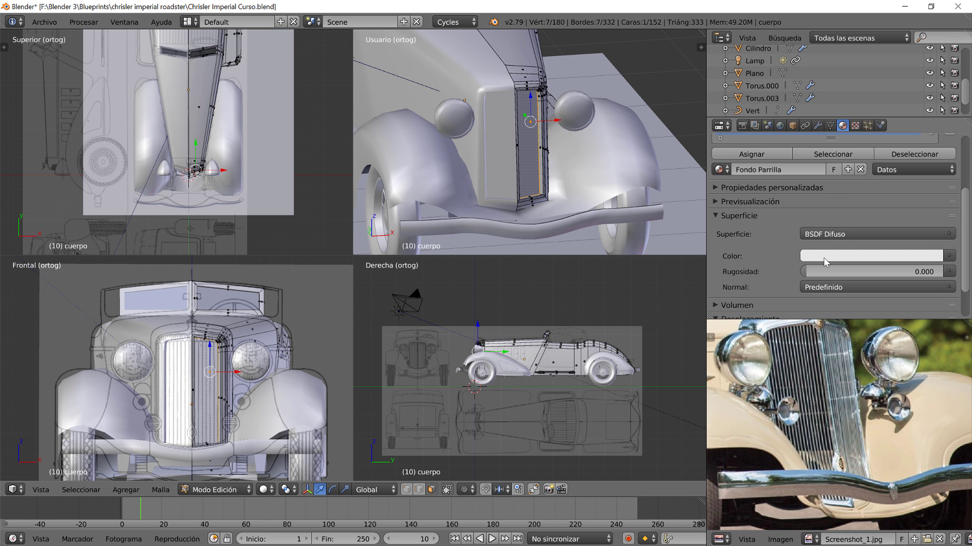
{"action": "left_click", "coordinate": [824, 257]}
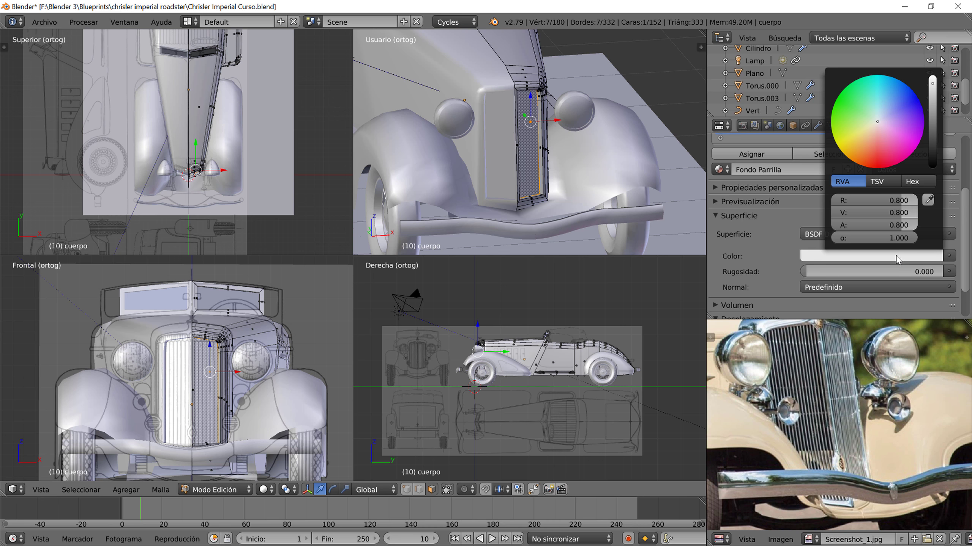
{"action": "left_click_drag", "start_coordinate": [933, 85], "coordinate": [932, 164]}
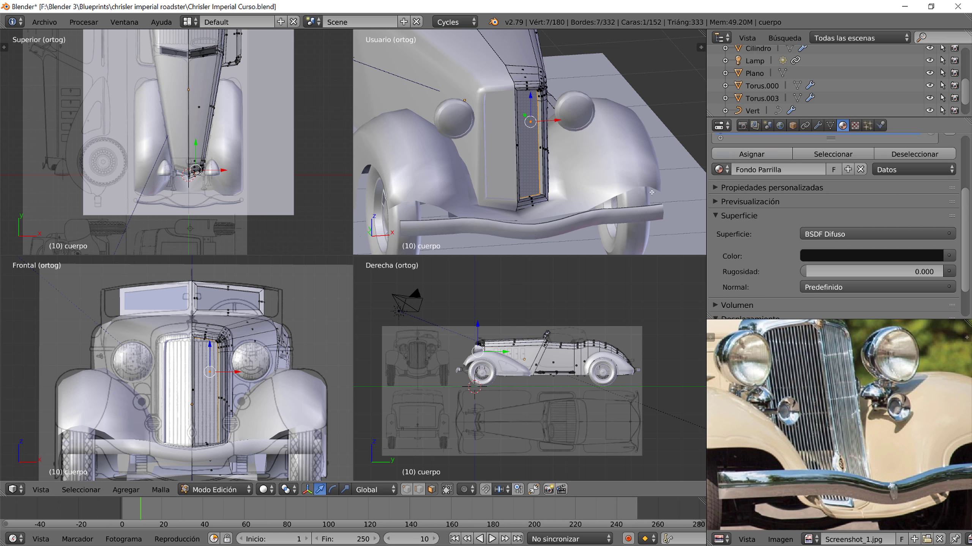
{"action": "scroll", "coordinate": [521, 208], "scroll_direction": "up", "scroll_amount": 2}
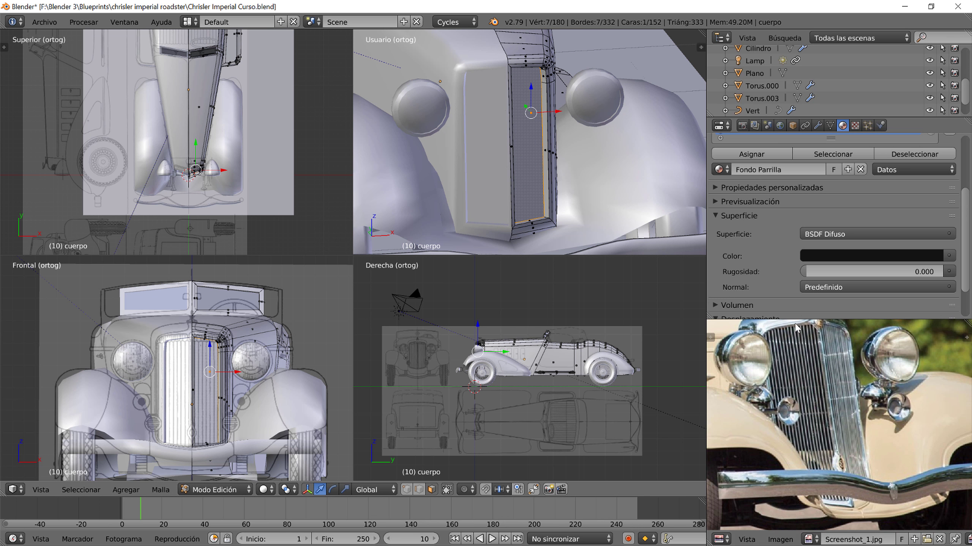
Step: Cut a new edge loop along the grille recess and slide it into place
{"action": "mouse_move", "coordinate": [500, 67]}
{"action": "middle_mouse_down"}
{"action": "mouse_move", "coordinate": [545, 188]}
{"action": "mouse_move", "coordinate": [555, 182]}
{"action": "middle_mouse_up"}
{"action": "scroll", "coordinate": [545, 189], "scroll_direction": "up", "scroll_amount": 3}
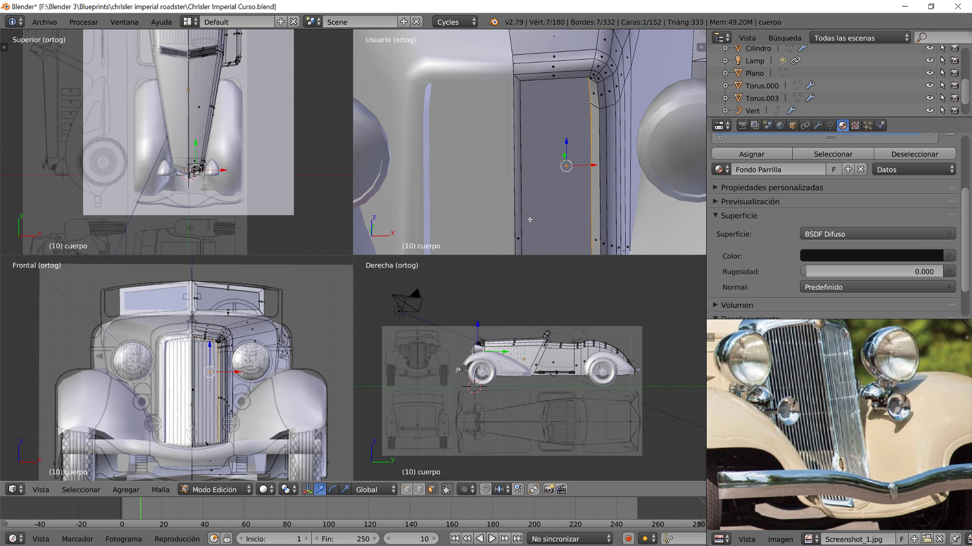
{"action": "key", "text": "ctrl+r"}
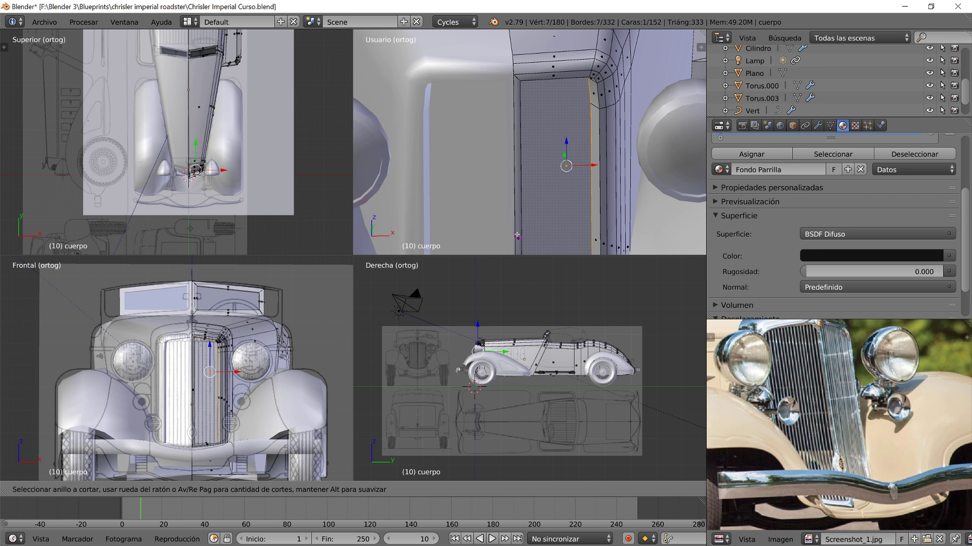
{"action": "left_click", "coordinate": [516, 235]}
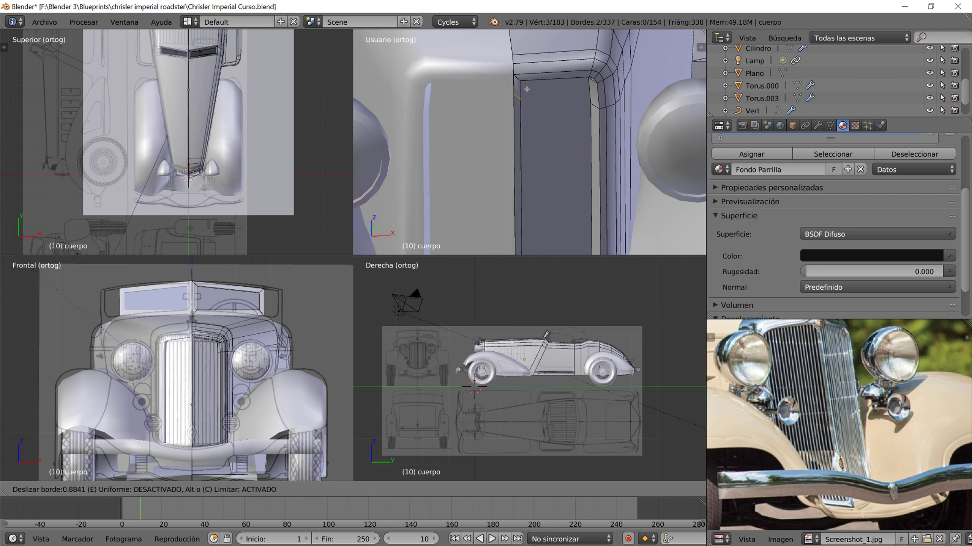
{"action": "left_click", "coordinate": [527, 89]}
{"action": "mouse_move", "coordinate": [527, 89]}
{"action": "middle_mouse_down"}
{"action": "mouse_move", "coordinate": [535, 157]}
{"action": "mouse_move", "coordinate": [575, 189]}
{"action": "middle_mouse_up"}
{"action": "scroll", "coordinate": [535, 156], "scroll_direction": "up", "scroll_amount": 3}
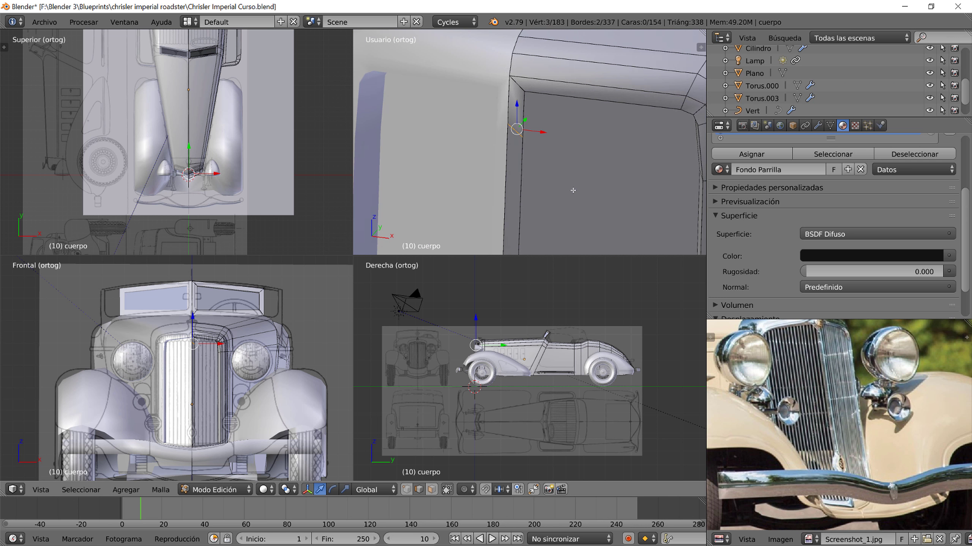
Step: In vertex select mode, select the upper corner vertices of the grille frame
{"action": "left_click", "coordinate": [411, 491]}
{"action": "mouse_move", "coordinate": [554, 198]}
{"action": "middle_mouse_down"}
{"action": "mouse_move", "coordinate": [545, 210]}
{"action": "mouse_move", "coordinate": [532, 204]}
{"action": "middle_mouse_up"}
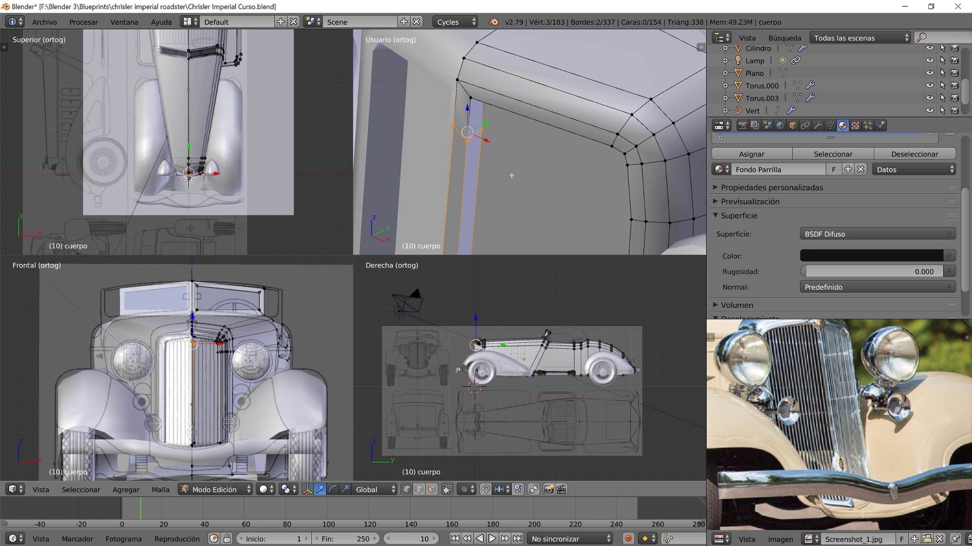
{"action": "right_click", "coordinate": [477, 144]}
{"action": "mouse_move", "coordinate": [478, 143]}
{"action": "middle_mouse_down"}
{"action": "mouse_move", "coordinate": [532, 166]}
{"action": "mouse_move", "coordinate": [495, 124]}
{"action": "mouse_move", "coordinate": [584, 164]}
{"action": "middle_mouse_up"}
{"action": "right_click", "coordinate": [495, 123]}
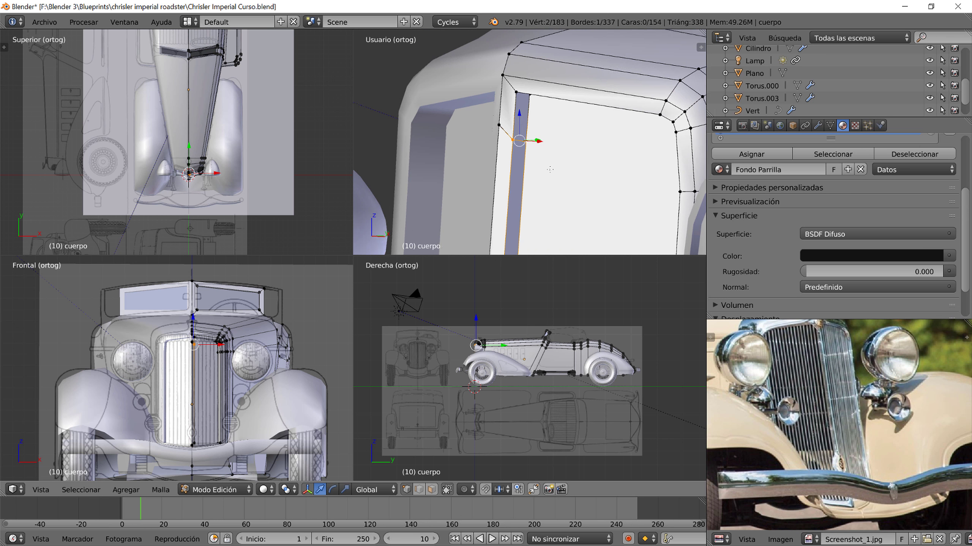
{"action": "middle_click_drag", "start_coordinate": [584, 165], "coordinate": [537, 193]}
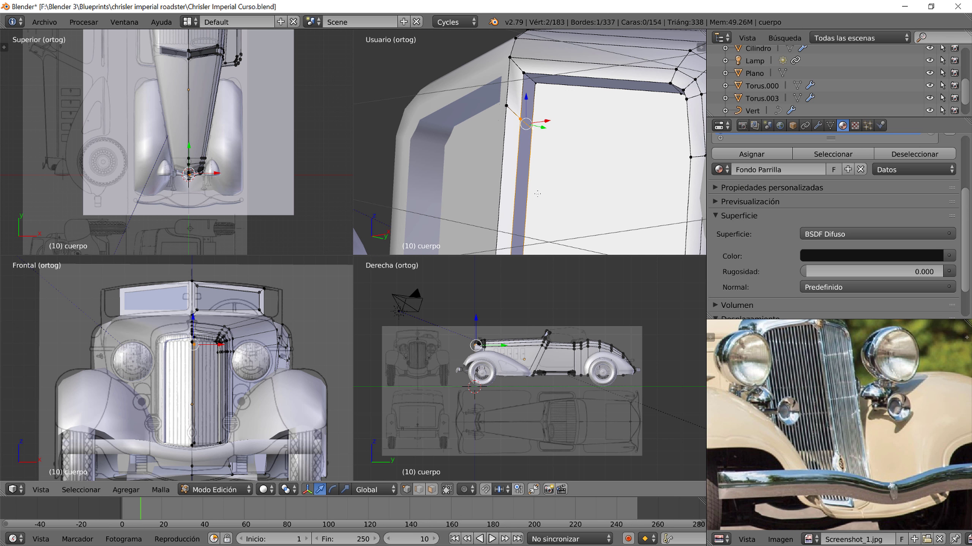
{"action": "right_click", "coordinate": [534, 82]}
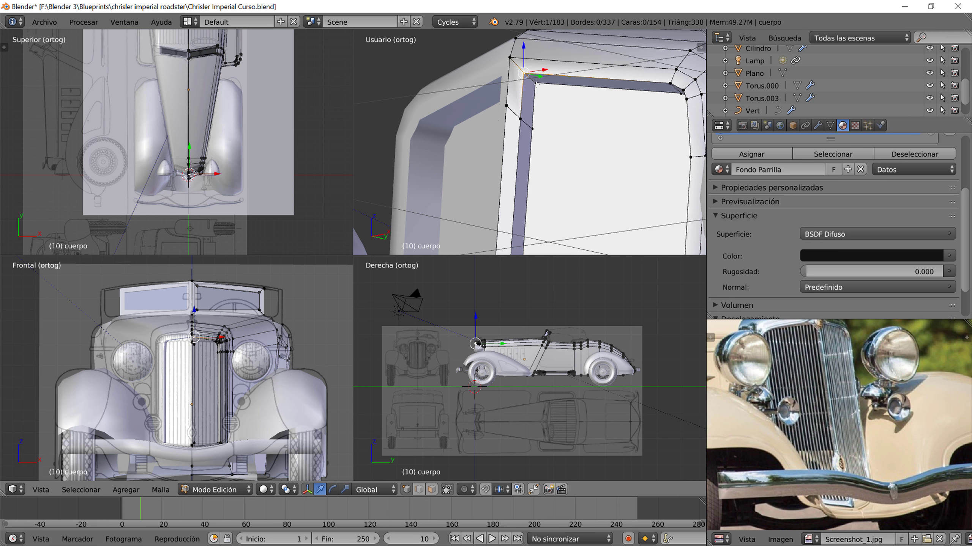
{"action": "scroll", "coordinate": [556, 196], "scroll_direction": "up", "scroll_amount": 1}
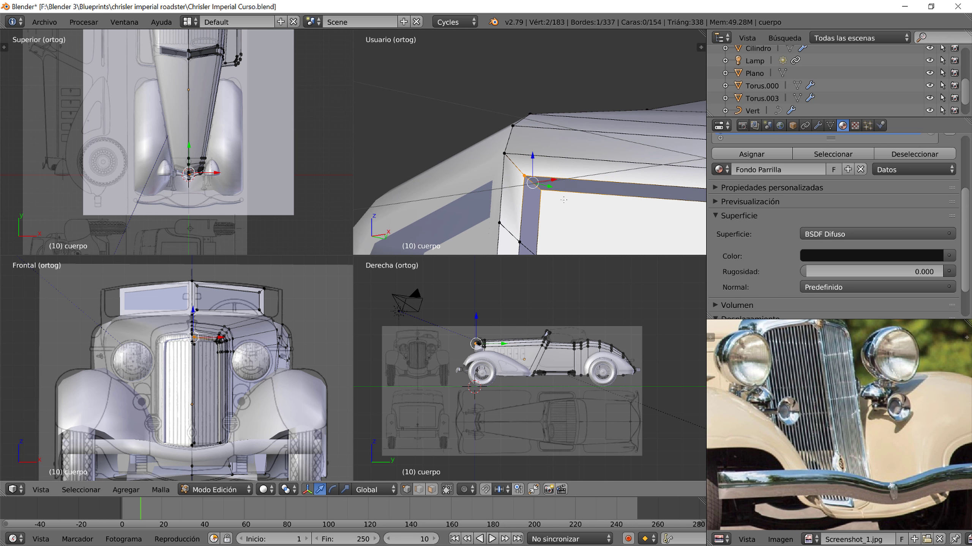
{"action": "scroll", "coordinate": [536, 173], "scroll_direction": "up", "scroll_amount": 1}
Step: Check the corner in wireframe, then nudge the corner vertex slightly along X and Z
{"action": "key", "text": "z"}
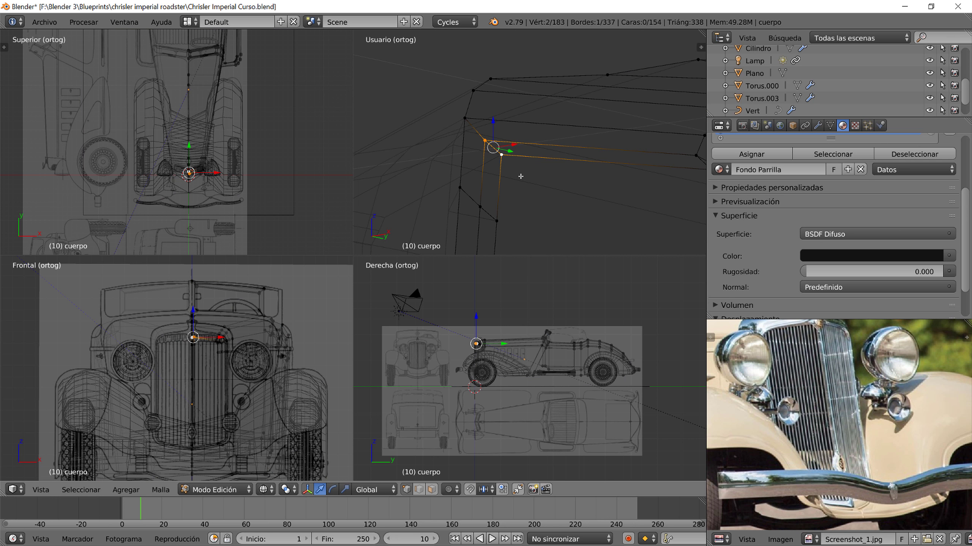
{"action": "scroll", "coordinate": [521, 176], "scroll_direction": "up", "scroll_amount": 1}
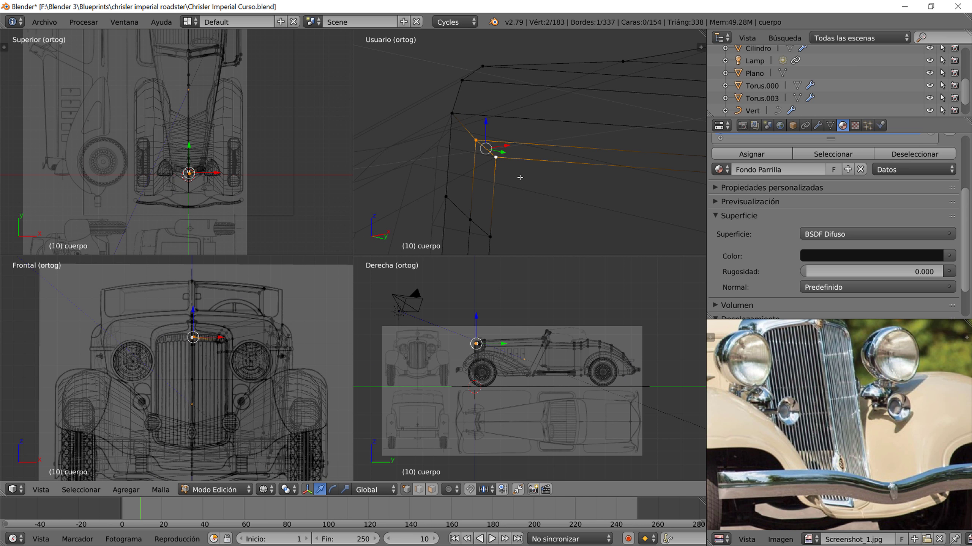
{"action": "key", "text": "z"}
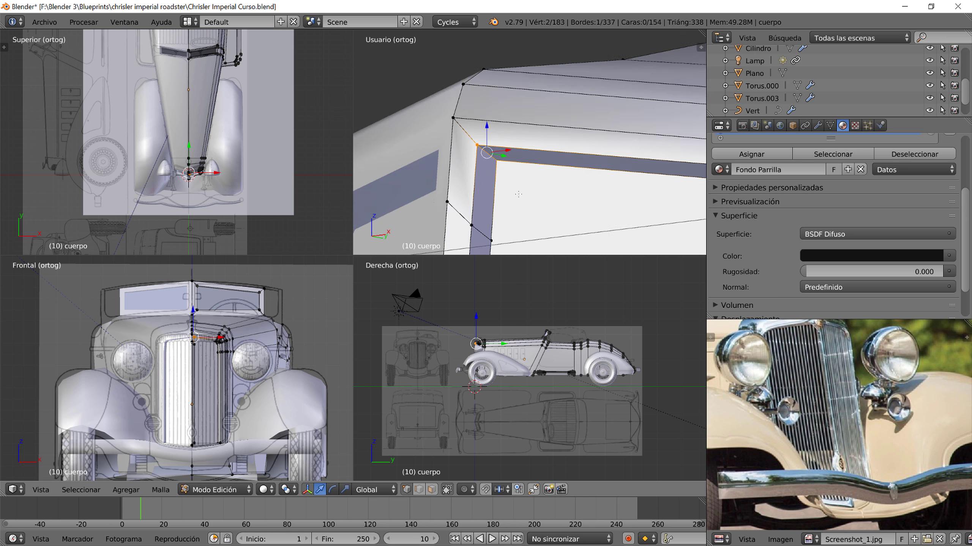
{"action": "scroll", "coordinate": [535, 176], "scroll_direction": "down", "scroll_amount": 2}
{"action": "left_click_drag", "start_coordinate": [545, 174], "coordinate": [569, 185]}
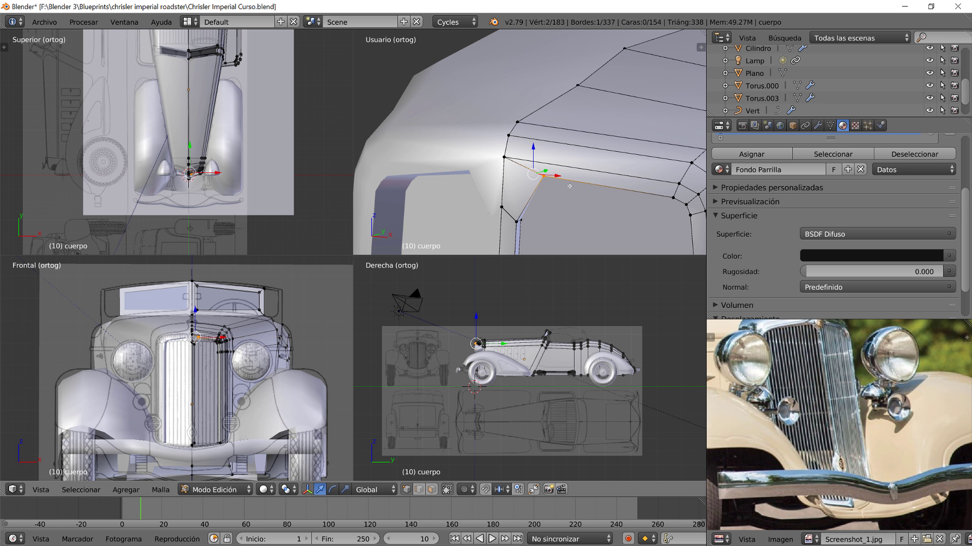
{"action": "left_click_drag", "start_coordinate": [536, 145], "coordinate": [535, 149]}
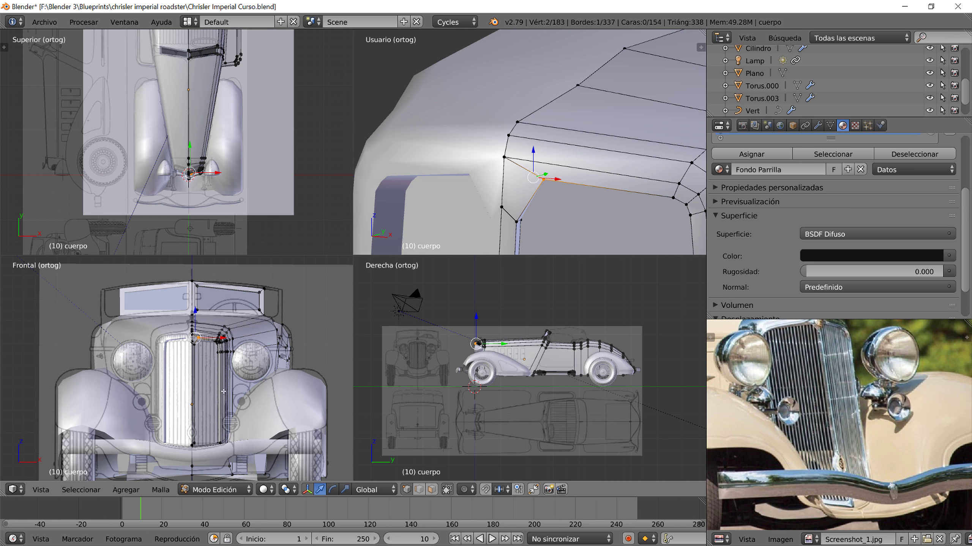
Step: Frame the grille between both headlights in Object Mode and go back to Edit Mode
{"action": "key", "text": "Tab"}
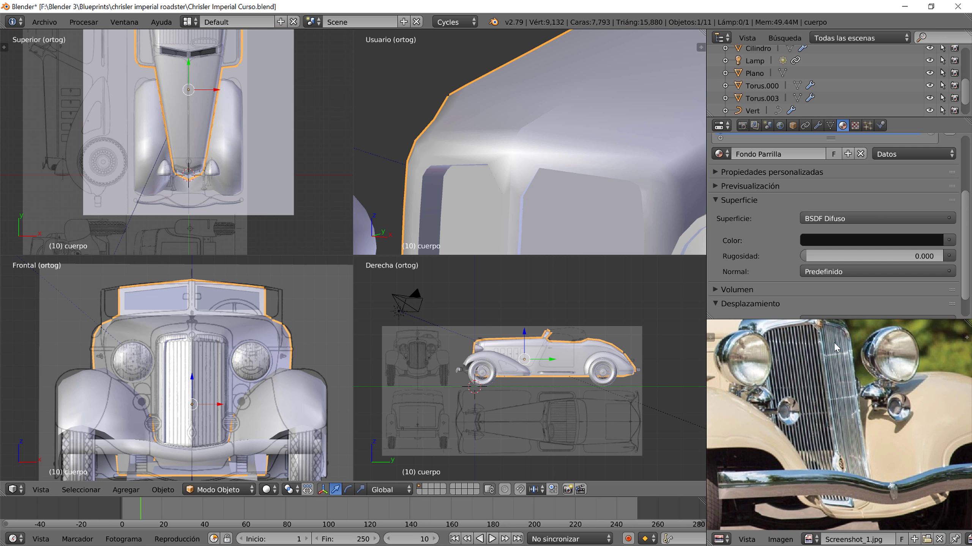
{"action": "scroll", "coordinate": [545, 220], "scroll_direction": "down", "scroll_amount": 4}
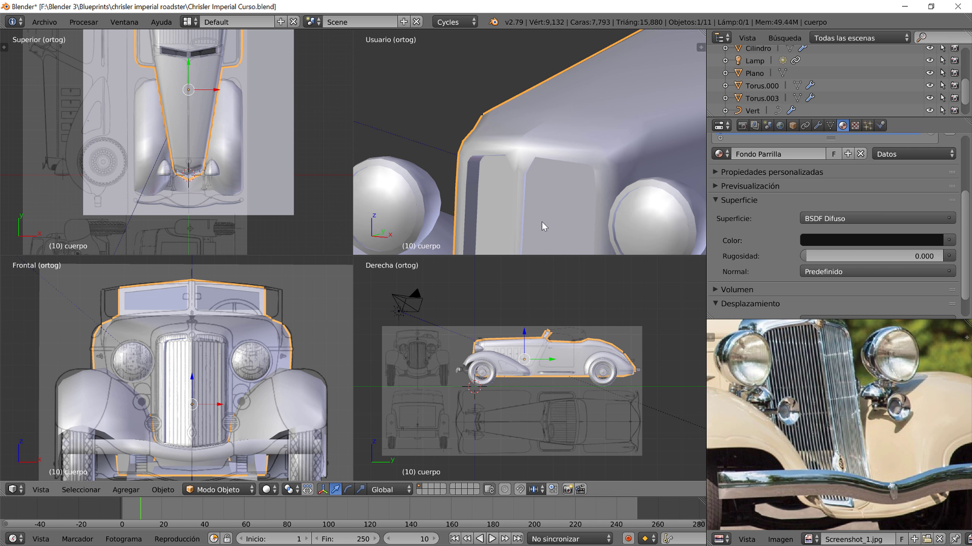
{"action": "mouse_move", "coordinate": [542, 221]}
{"action": "middle_mouse_down", "text": "shift"}
{"action": "mouse_move", "coordinate": [558, 121]}
{"action": "mouse_move", "coordinate": [592, 73]}
{"action": "middle_mouse_up", "text": "shift"}
{"action": "scroll", "coordinate": [551, 216], "scroll_direction": "up", "scroll_amount": 4}
{"action": "scroll", "coordinate": [539, 159], "scroll_direction": "down", "scroll_amount": 3}
{"action": "scroll", "coordinate": [545, 175], "scroll_direction": "down", "scroll_amount": 1}
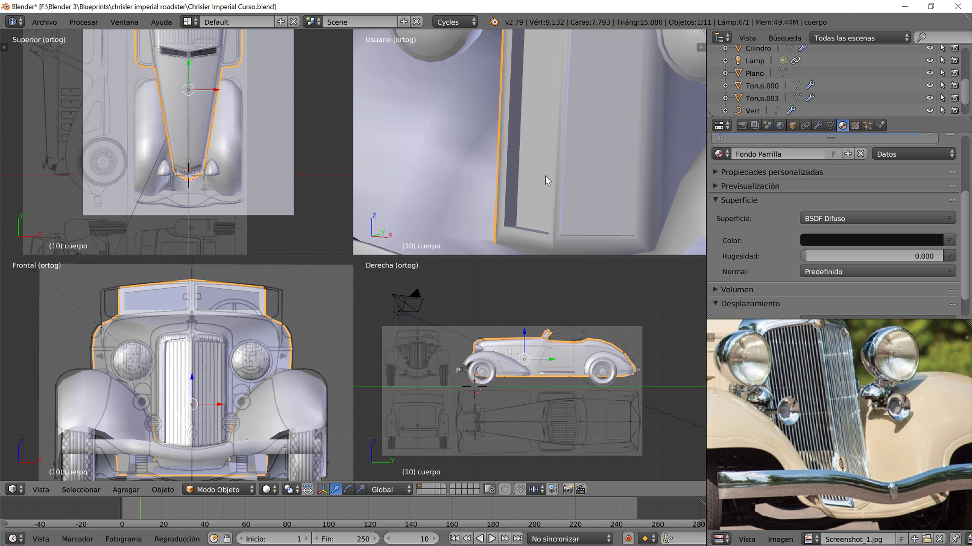
{"action": "key", "text": "Tab"}
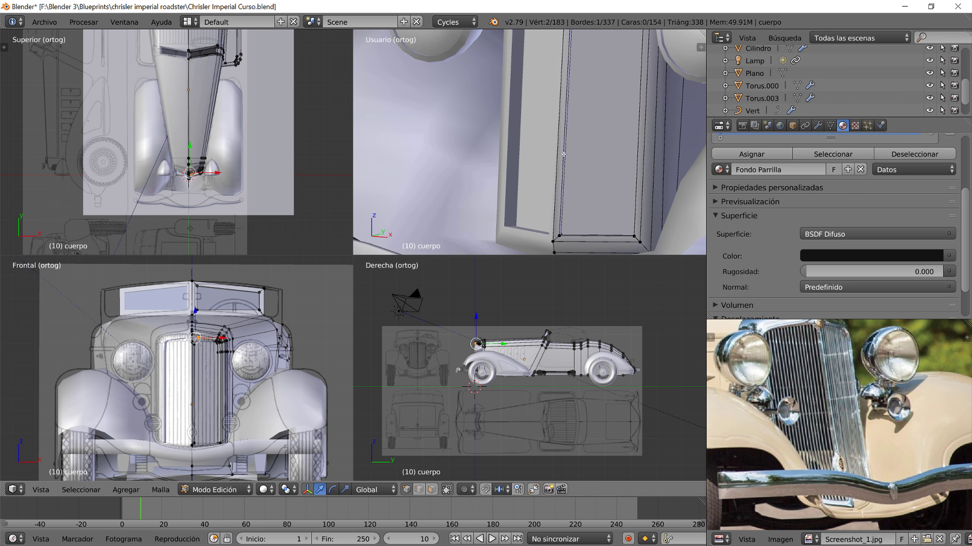
Step: Cut three more edge loops along the recess side wall, sliding each into position
{"action": "key", "text": "ctrl+r"}
{"action": "left_click", "coordinate": [573, 120]}
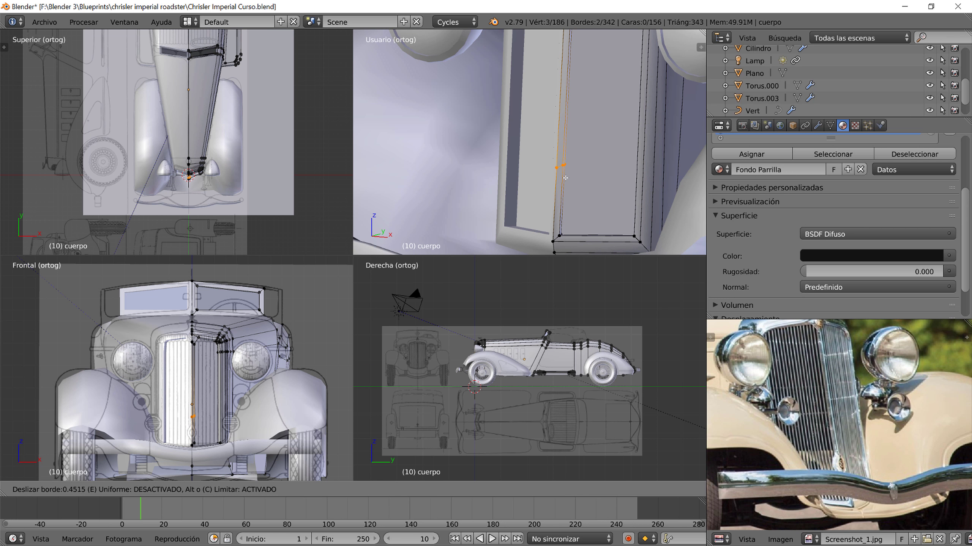
{"action": "left_click", "coordinate": [565, 178]}
{"action": "key", "text": "ctrl+r"}
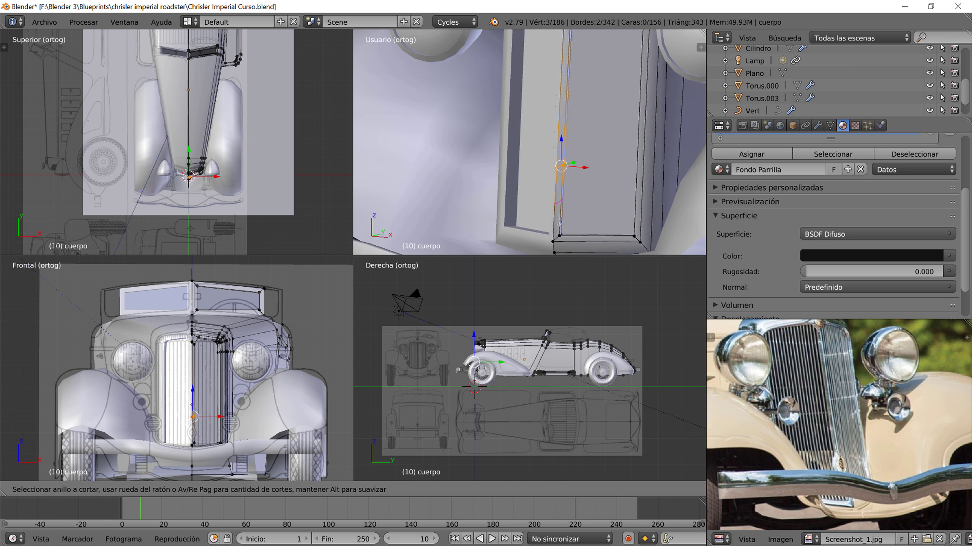
{"action": "left_click", "coordinate": [559, 223]}
{"action": "left_click", "coordinate": [556, 202]}
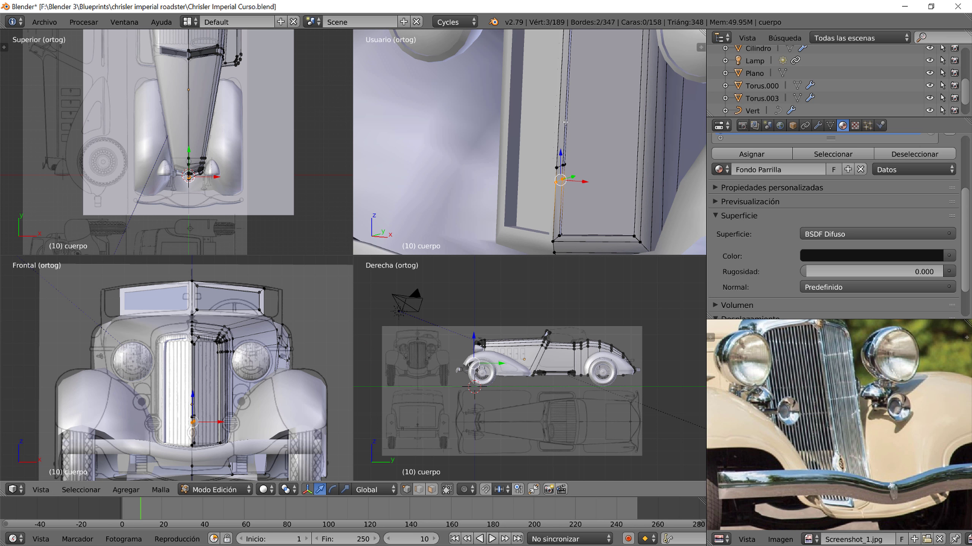
{"action": "key", "text": "ctrl+r"}
{"action": "left_click", "coordinate": [551, 117]}
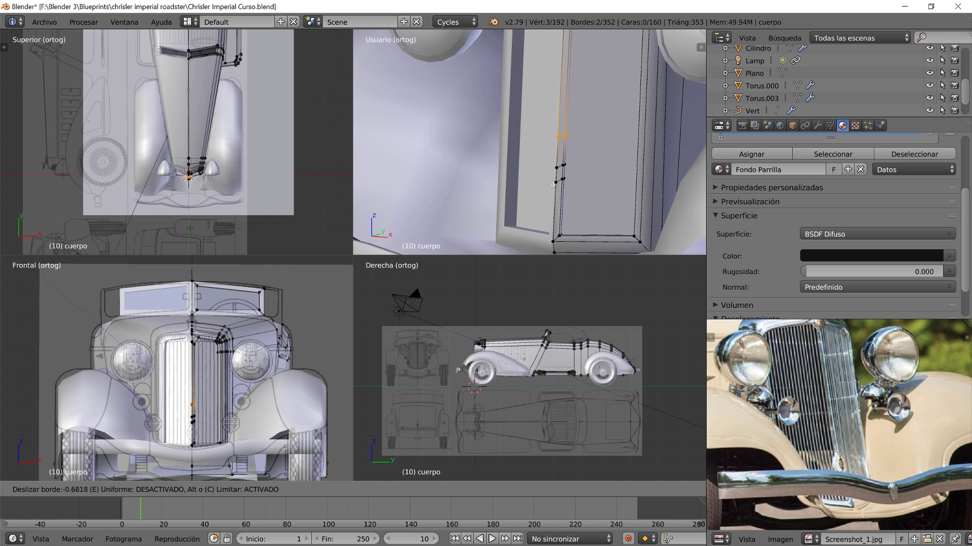
{"action": "left_click", "coordinate": [551, 197]}
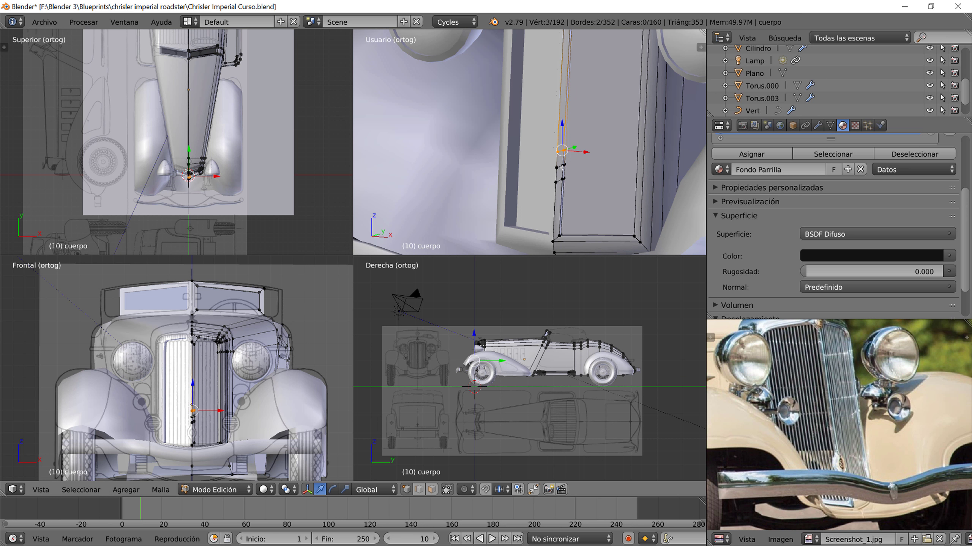
Step: Grow the lower vertex chain into a strip of faces and lower it along Z
{"action": "right_click", "coordinate": [563, 168], "text": "alt"}
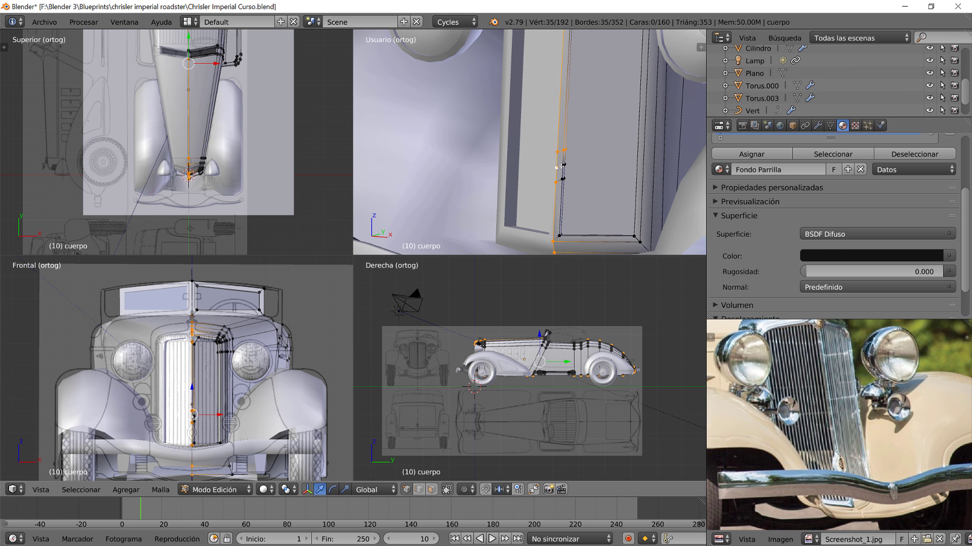
{"action": "key", "text": "ctrl+KP_Add"}
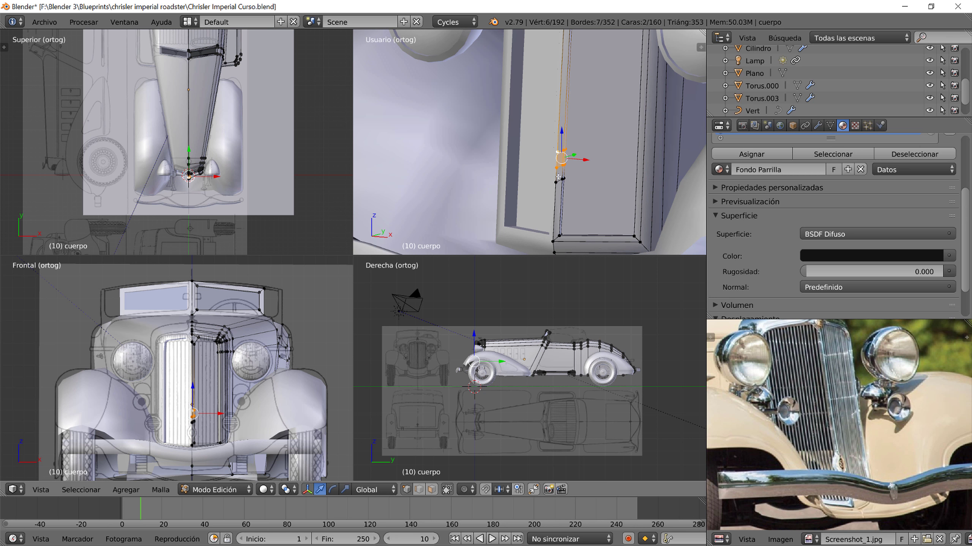
{"action": "scroll", "coordinate": [240, 370], "scroll_direction": "up", "scroll_amount": 2}
{"action": "scroll", "coordinate": [241, 369], "scroll_direction": "up", "scroll_amount": 2}
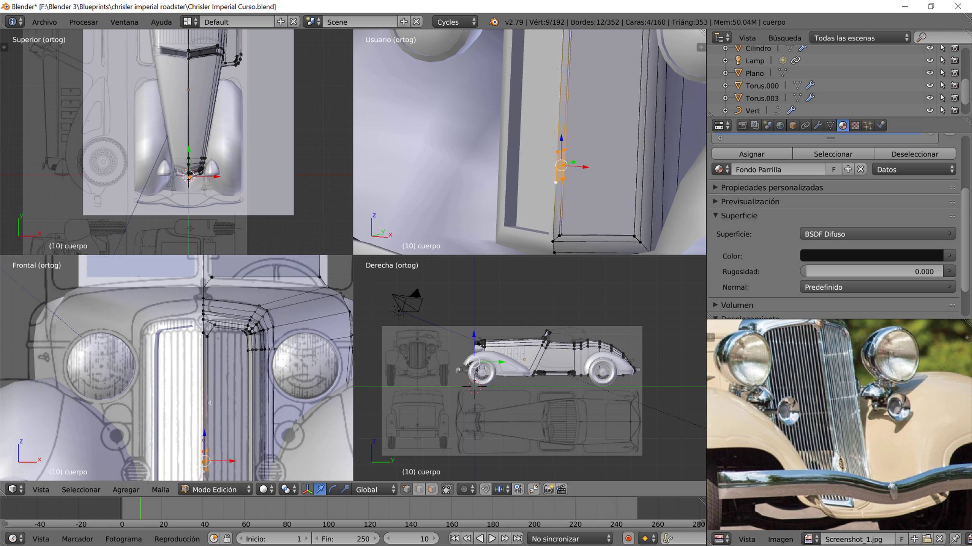
{"action": "scroll", "coordinate": [243, 306], "scroll_direction": "up", "scroll_amount": 2}
{"action": "mouse_move", "coordinate": [244, 290]}
{"action": "left_mouse_down"}
{"action": "mouse_move", "coordinate": [236, 314]}
{"action": "mouse_move", "coordinate": [272, 305]}
{"action": "left_mouse_up"}
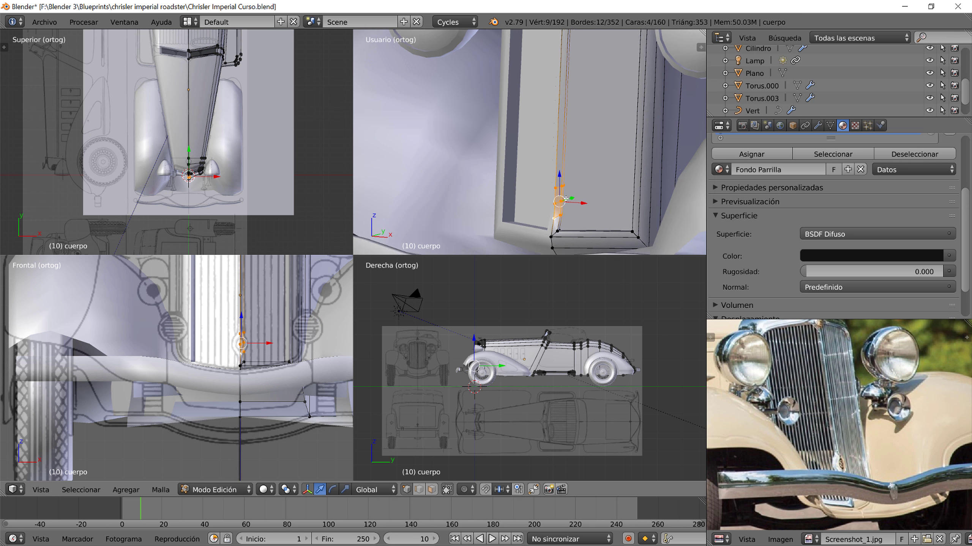
Step: Select one recess wall edge and nudge it about 0.0078 units
{"action": "middle_click_drag", "start_coordinate": [572, 225], "coordinate": [544, 155]}
{"action": "scroll", "coordinate": [544, 155], "scroll_direction": "up", "scroll_amount": 3}
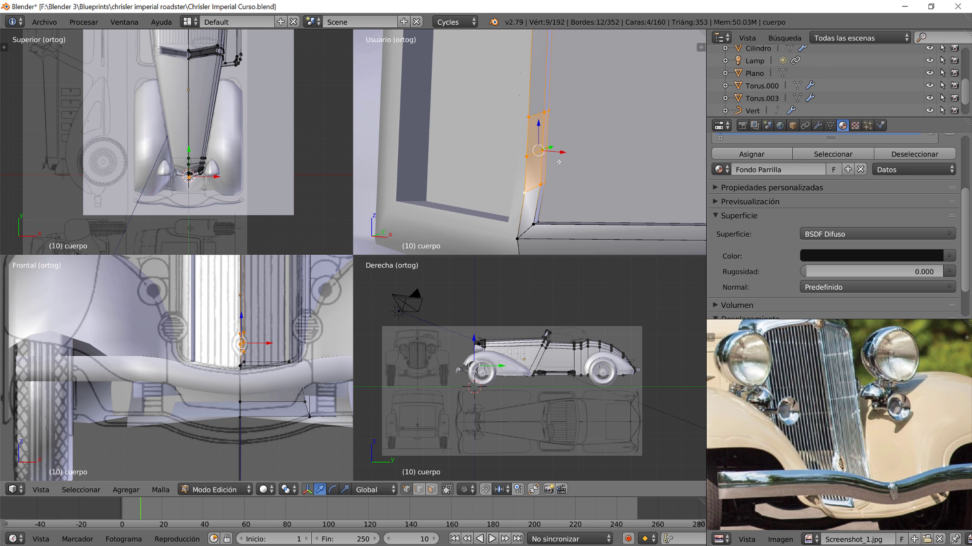
{"action": "key", "text": "a"}
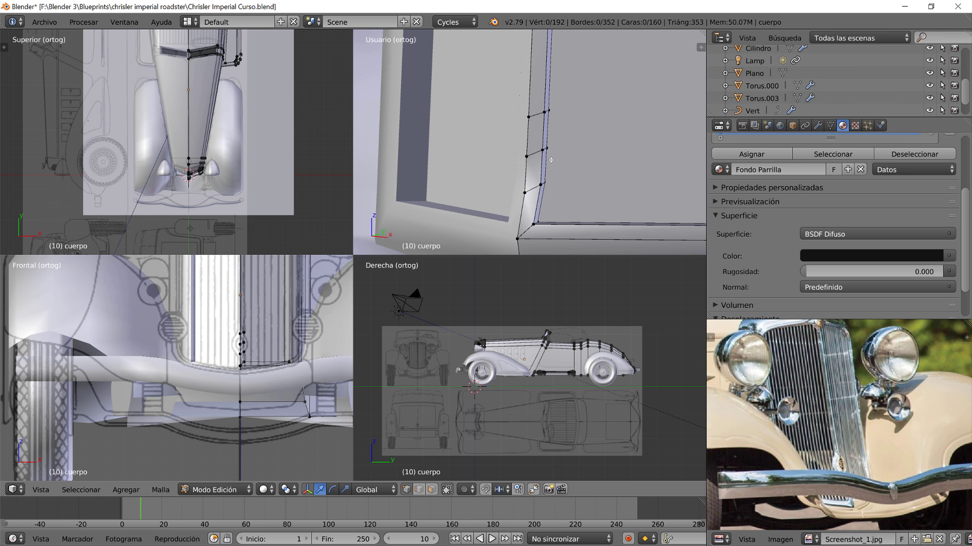
{"action": "right_click", "coordinate": [545, 154]}
{"action": "key", "text": "g"}
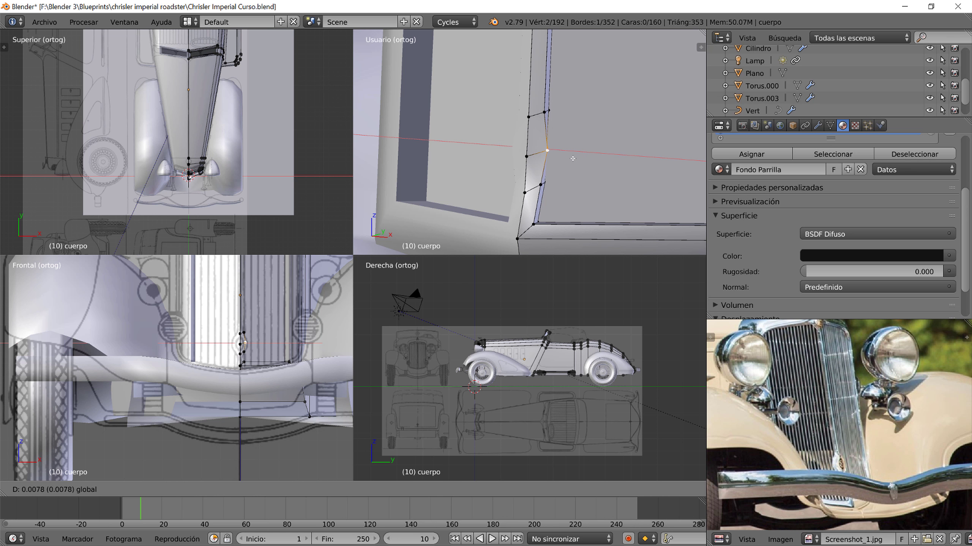
{"action": "left_click", "coordinate": [573, 158]}
{"action": "middle_click_drag", "start_coordinate": [572, 158], "coordinate": [539, 191]}
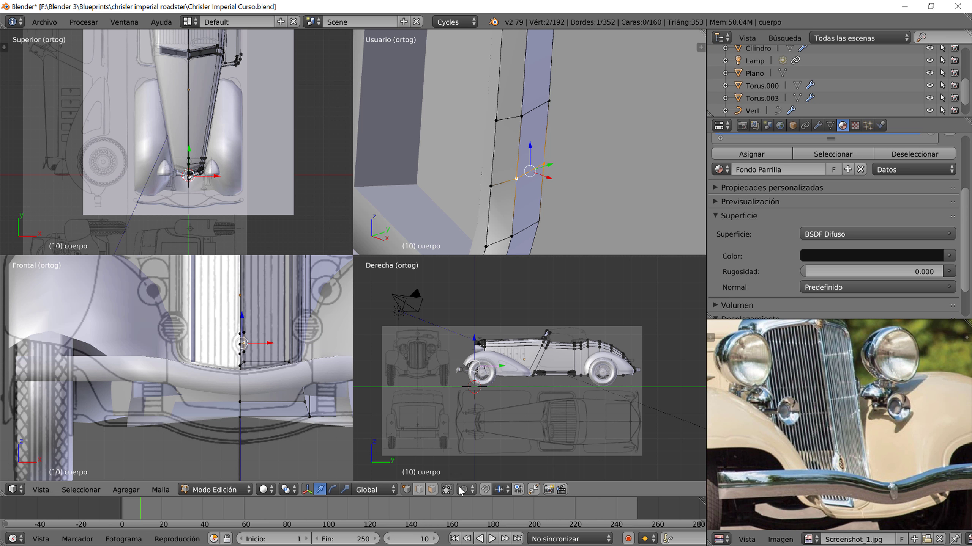
Step: In edge select and wireframe, try moving the recess edge along X, undoing the attempts
{"action": "left_click", "coordinate": [422, 488]}
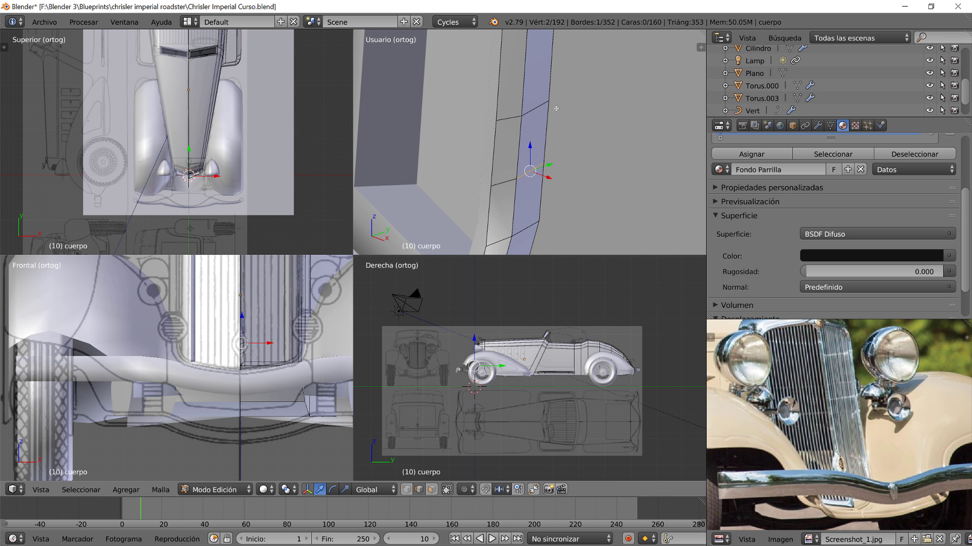
{"action": "key", "text": "g"}
{"action": "left_click", "coordinate": [551, 184]}
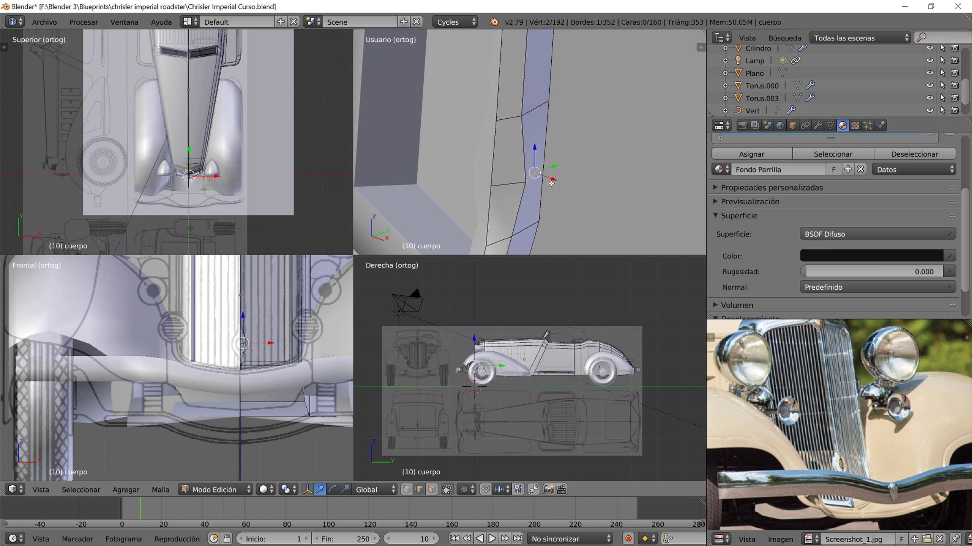
{"action": "key", "text": "ctrl+z"}
{"action": "key", "text": "z"}
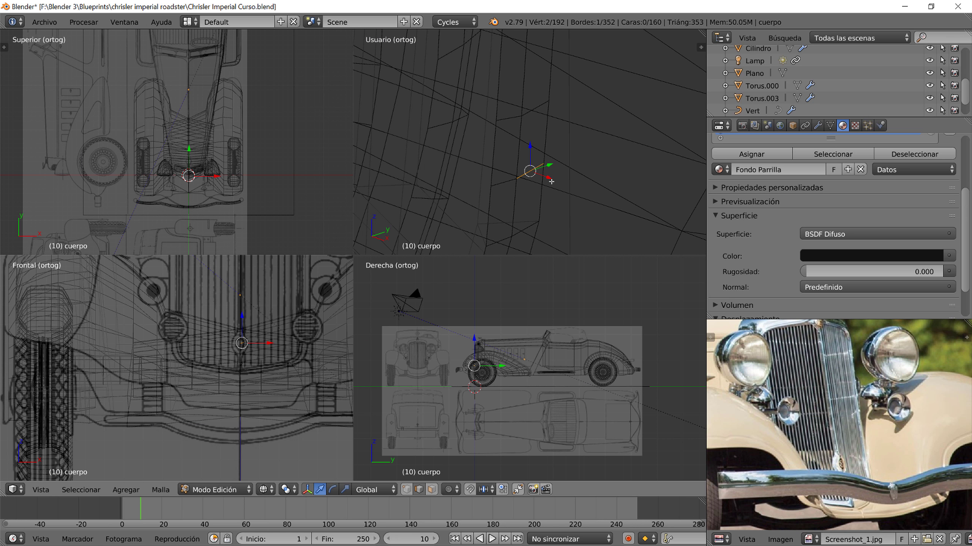
{"action": "key", "text": "g"}
{"action": "key", "text": "x"}
{"action": "left_click", "coordinate": [555, 189]}
{"action": "key", "text": "ctrl+z"}
Step: Restore the selection and shift its vertices 0.01 units in vertex select mode
{"action": "key", "text": "ctrl+i"}
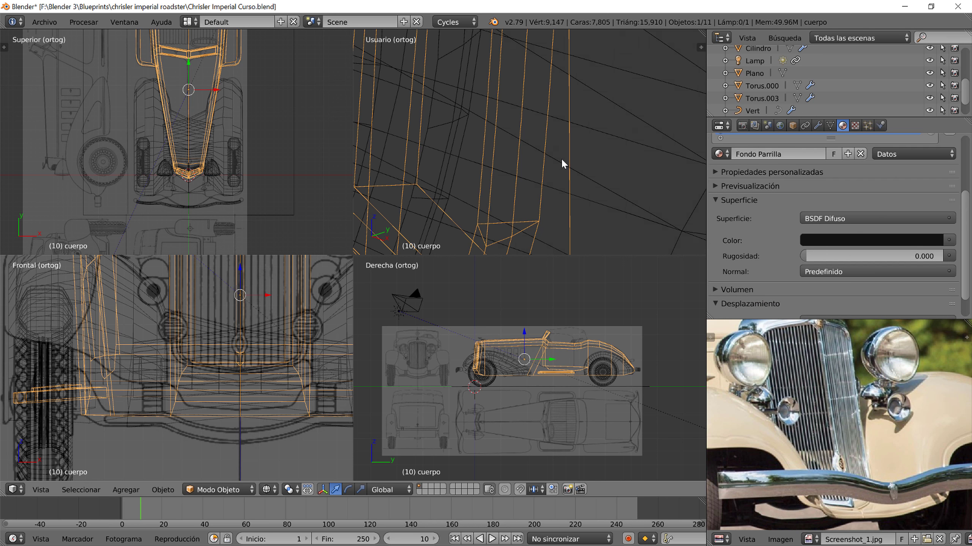
{"action": "key", "text": "ctrl+i"}
{"action": "left_click", "coordinate": [406, 490]}
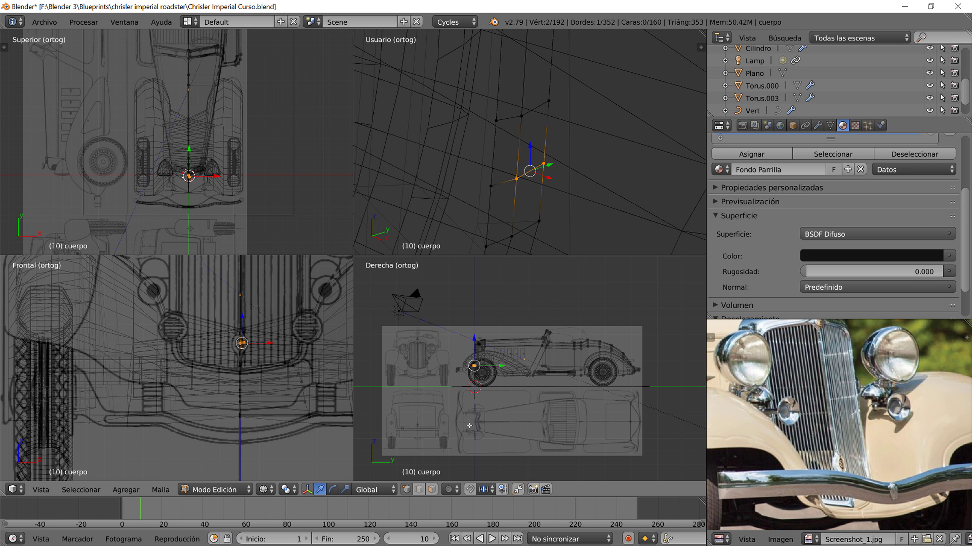
{"action": "key", "text": "g"}
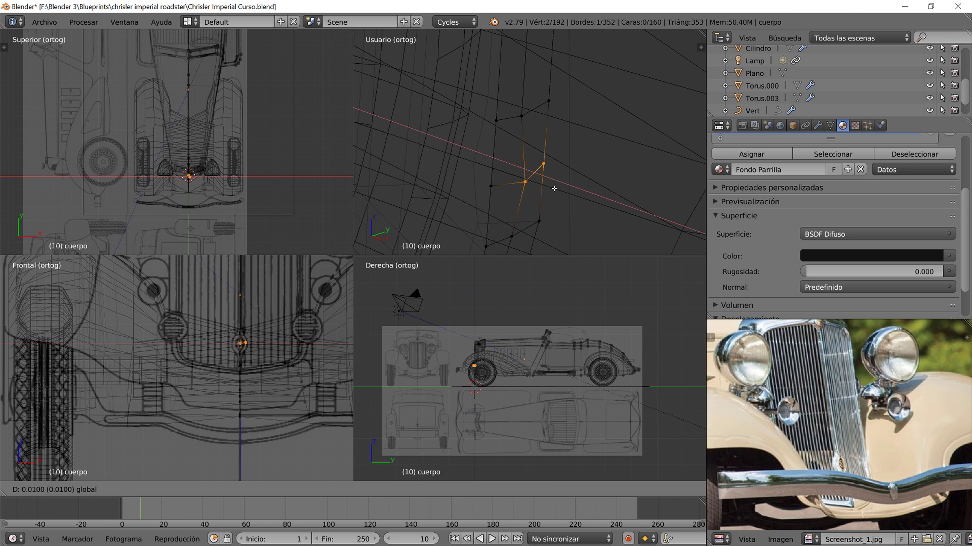
{"action": "left_click", "coordinate": [554, 188]}
{"action": "middle_click_drag", "start_coordinate": [553, 188], "coordinate": [581, 165]}
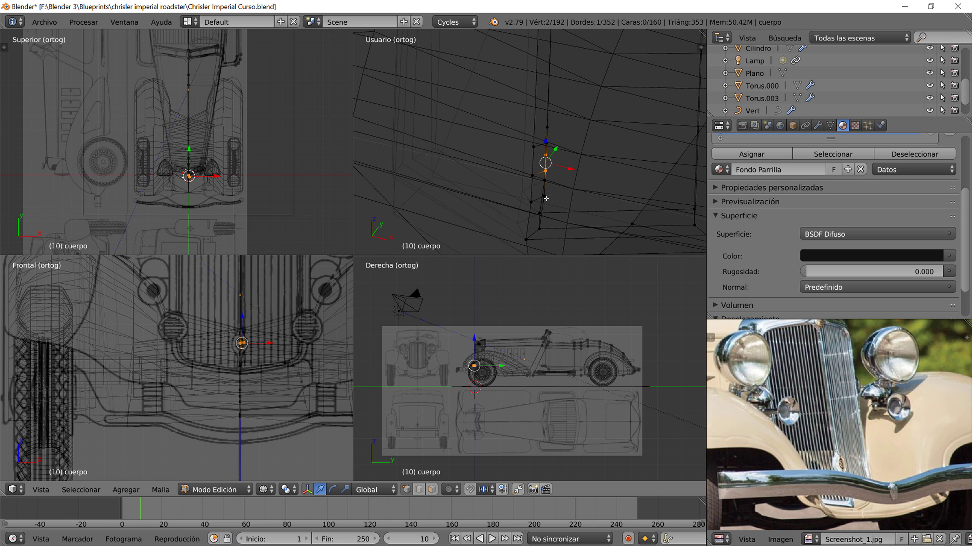
Step: Disable Mirror clipping and slide the selected grille vertices along X
{"action": "left_click", "coordinate": [818, 126]}
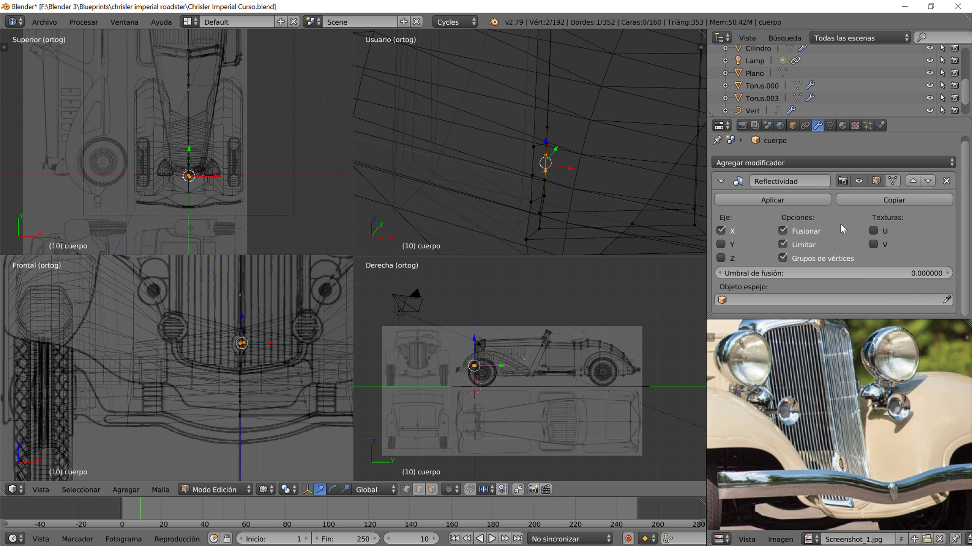
{"action": "left_click", "coordinate": [782, 244]}
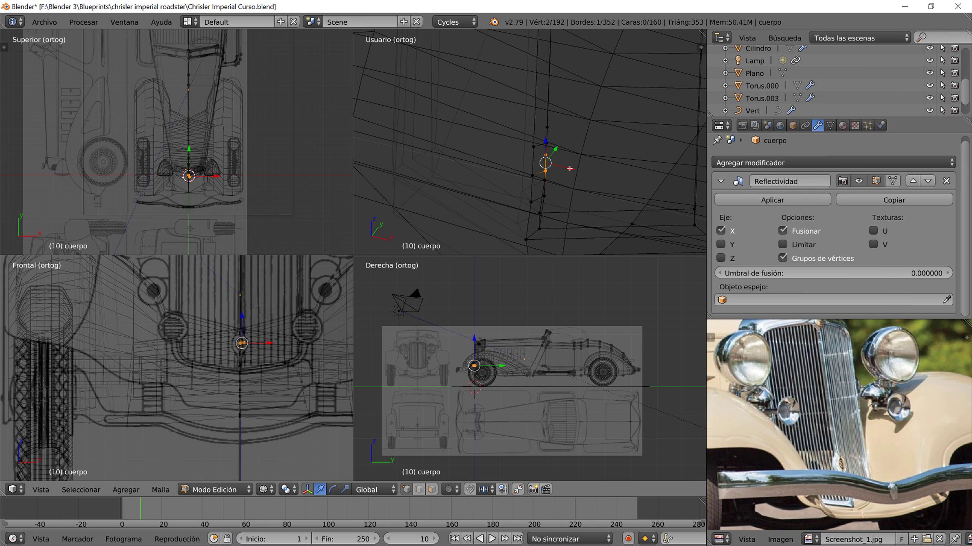
{"action": "key", "text": "g"}
{"action": "key", "text": "x"}
{"action": "left_click", "coordinate": [579, 175]}
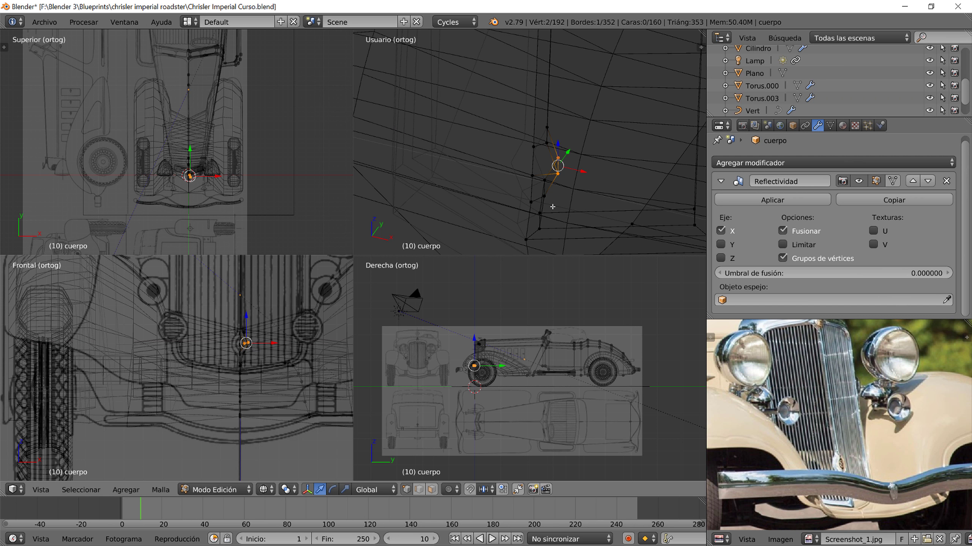
{"action": "key", "text": "z"}
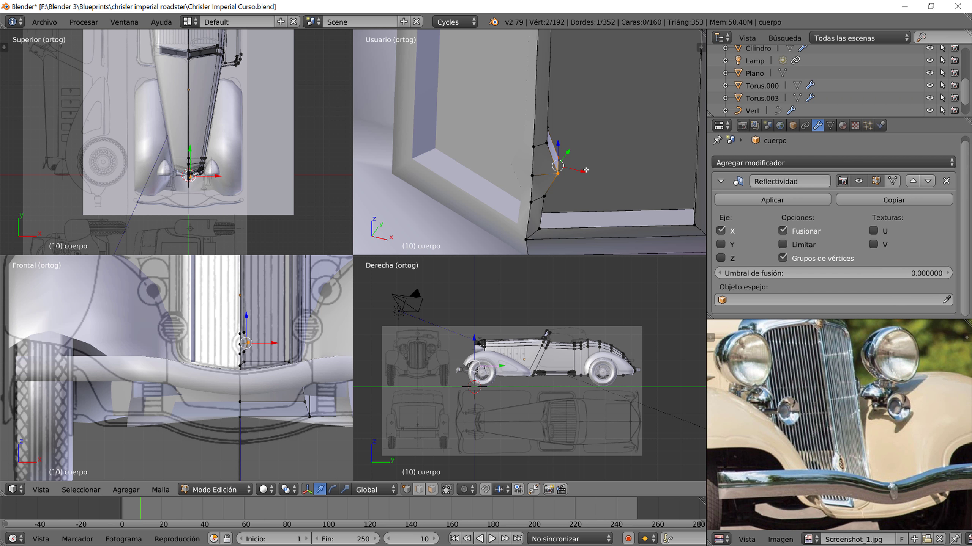
{"action": "middle_click_drag", "start_coordinate": [577, 191], "coordinate": [554, 225]}
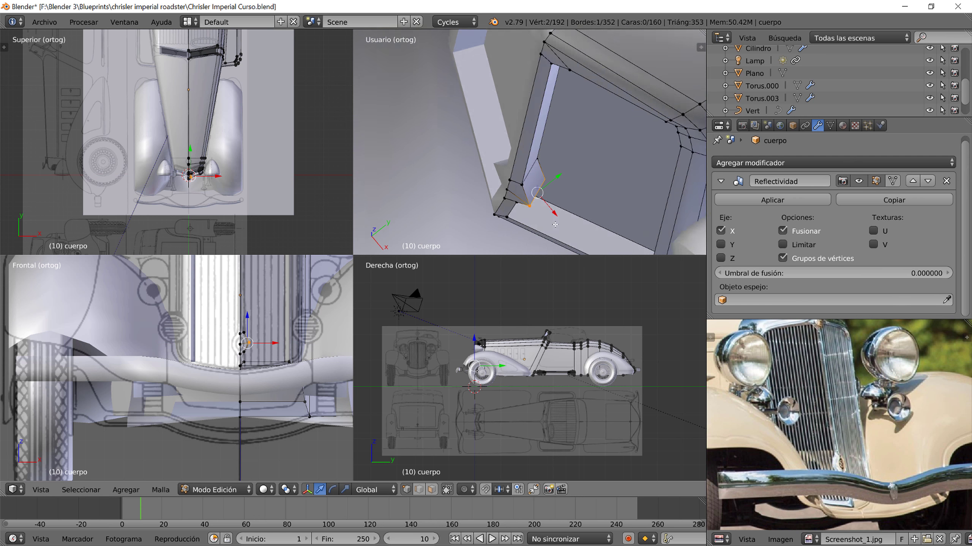
Step: Move the grille recess edge along Y and reposition one corner vertex
{"action": "key", "text": "g"}
{"action": "key", "text": "y"}
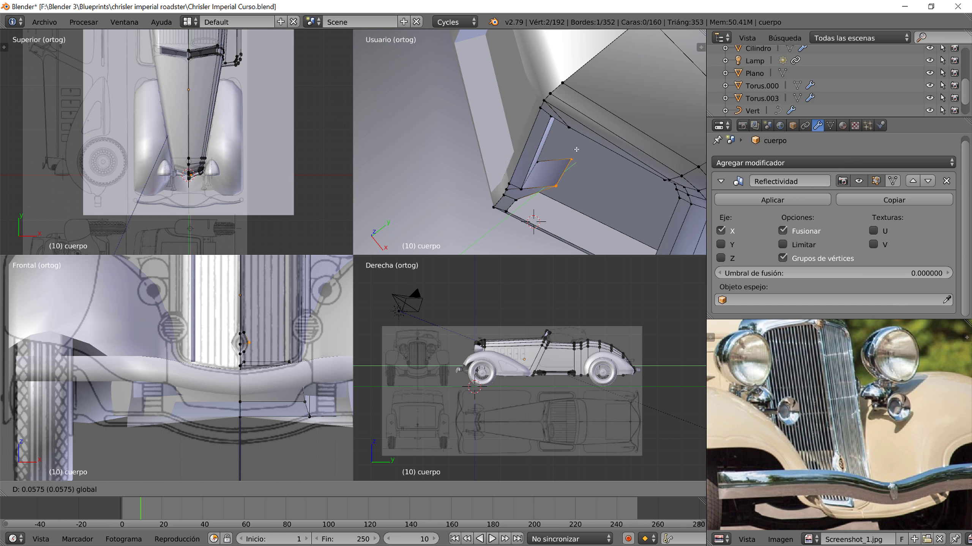
{"action": "left_click", "coordinate": [561, 202]}
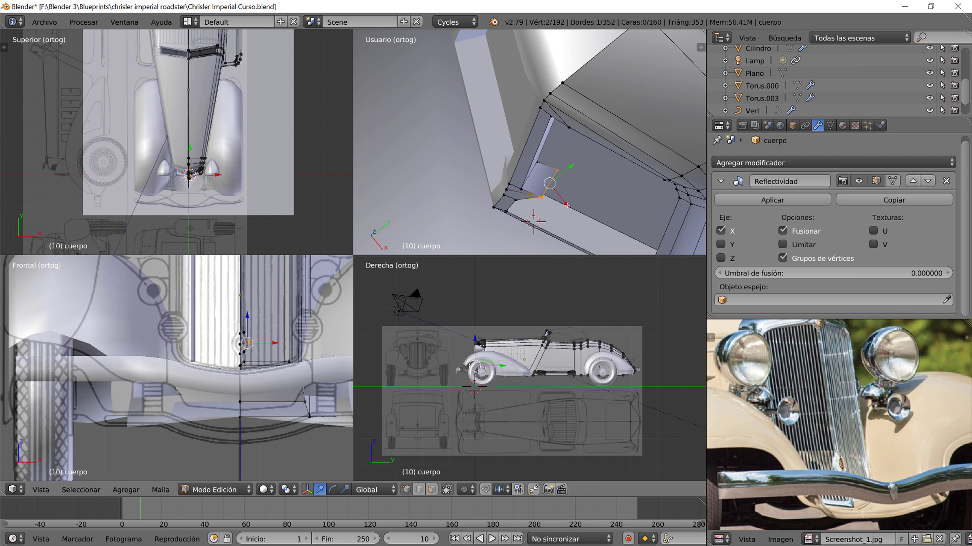
{"action": "left_click_drag", "start_coordinate": [566, 205], "coordinate": [535, 197]}
{"action": "right_click", "coordinate": [537, 194]}
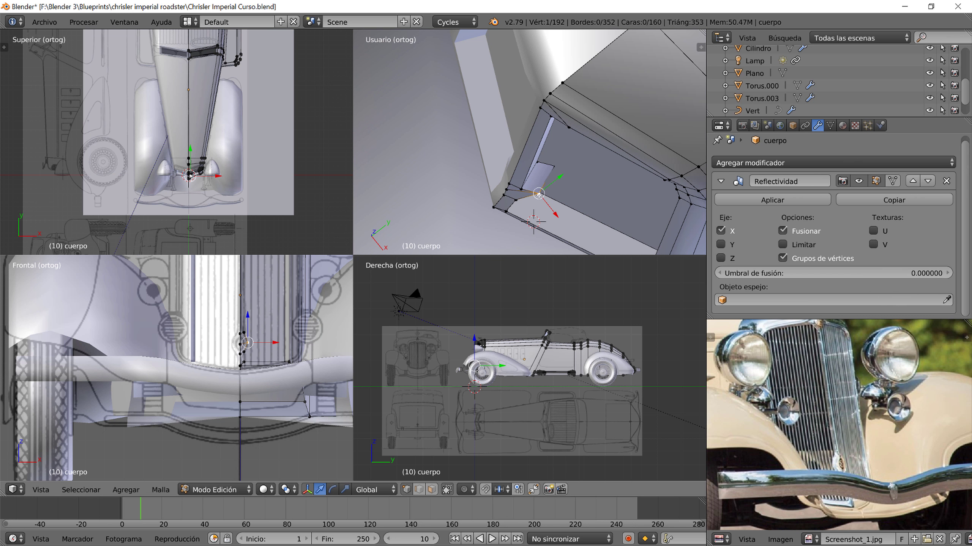
{"action": "left_click_drag", "start_coordinate": [563, 177], "coordinate": [566, 169]}
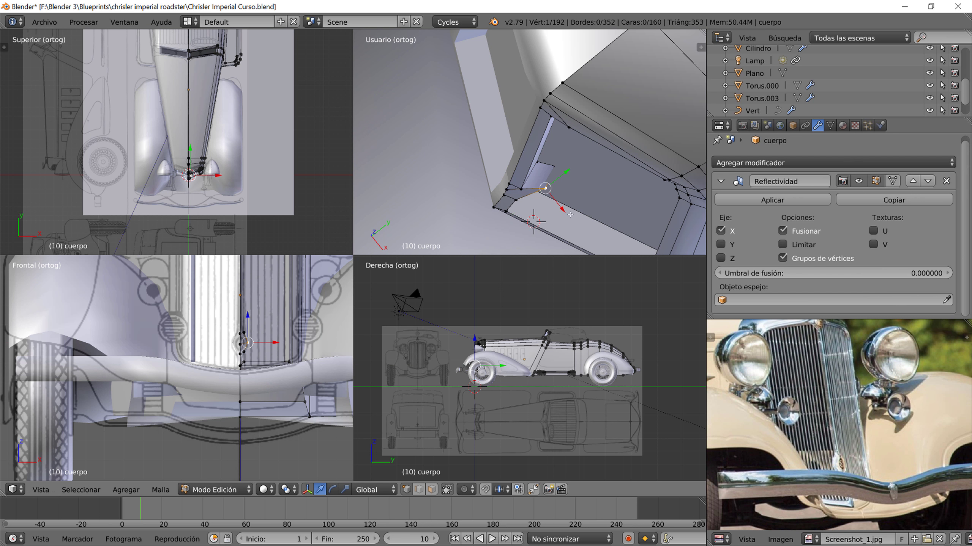
{"action": "left_click_drag", "start_coordinate": [568, 215], "coordinate": [547, 170]}
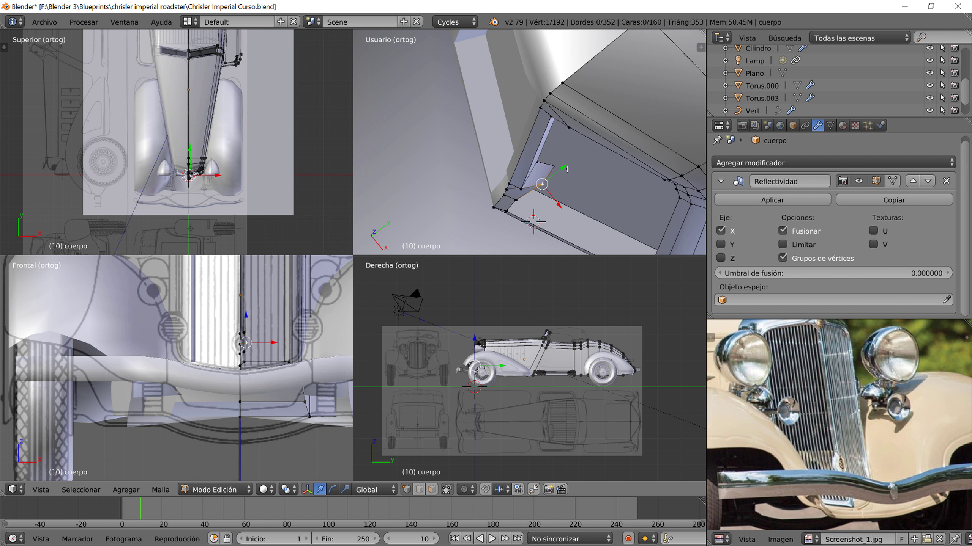
Step: Fine-tune the recess corner vertex along Y, orbiting around it to check placement
{"action": "mouse_move", "coordinate": [551, 180]}
{"action": "middle_mouse_down"}
{"action": "mouse_move", "coordinate": [531, 192]}
{"action": "mouse_move", "coordinate": [545, 169]}
{"action": "middle_mouse_up"}
{"action": "left_click_drag", "start_coordinate": [545, 168], "coordinate": [531, 157]}
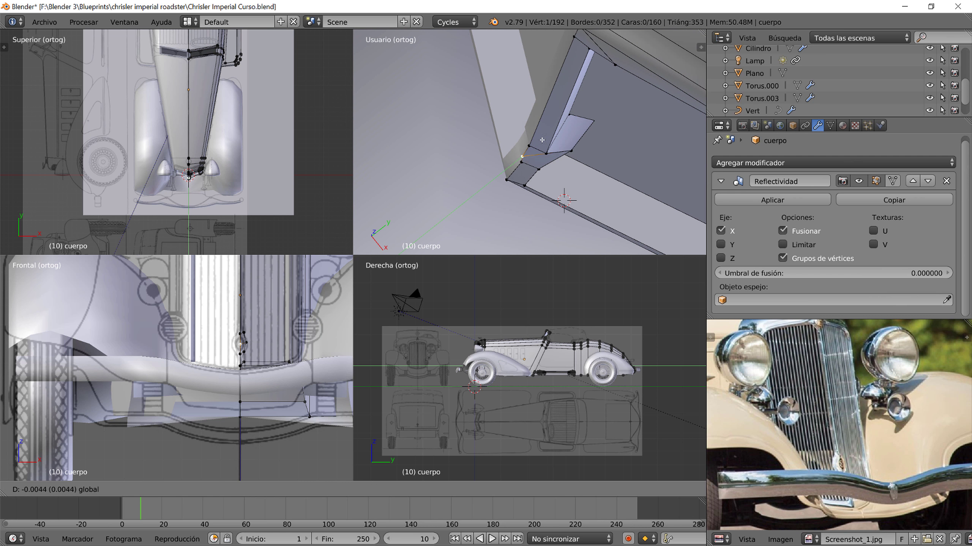
{"action": "middle_click_drag", "start_coordinate": [543, 138], "coordinate": [563, 150]}
{"action": "left_click_drag", "start_coordinate": [562, 150], "coordinate": [565, 146]}
{"action": "middle_click_drag", "start_coordinate": [565, 147], "coordinate": [529, 185]}
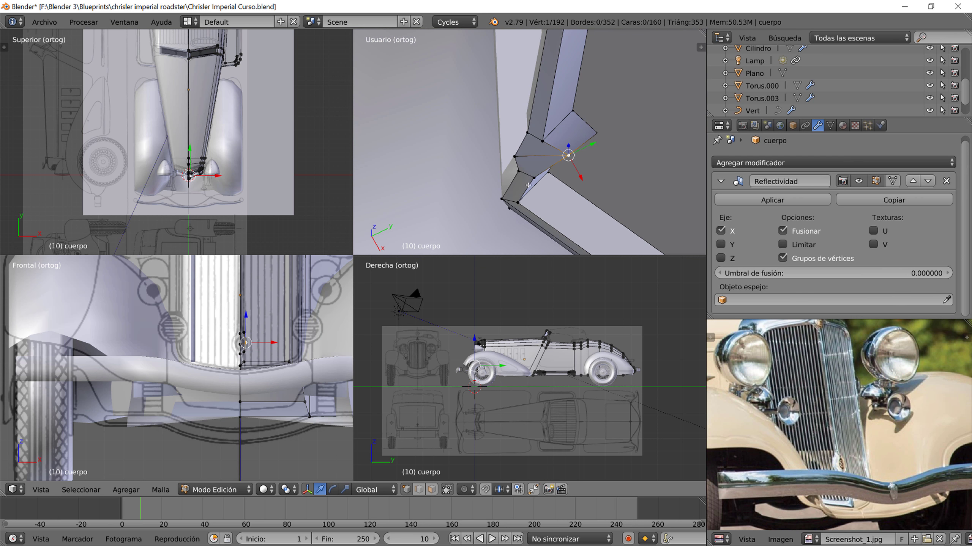
{"action": "left_click_drag", "start_coordinate": [592, 144], "coordinate": [585, 152]}
{"action": "mouse_move", "coordinate": [585, 151]}
{"action": "middle_mouse_down"}
{"action": "mouse_move", "coordinate": [577, 191]}
{"action": "mouse_move", "coordinate": [545, 174]}
{"action": "middle_mouse_up"}
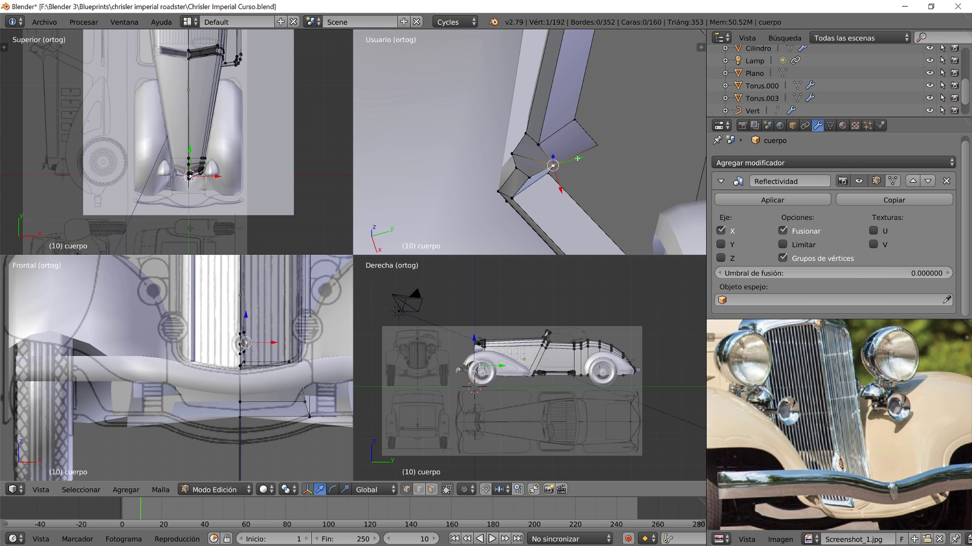
{"action": "left_click_drag", "start_coordinate": [578, 159], "coordinate": [576, 160]}
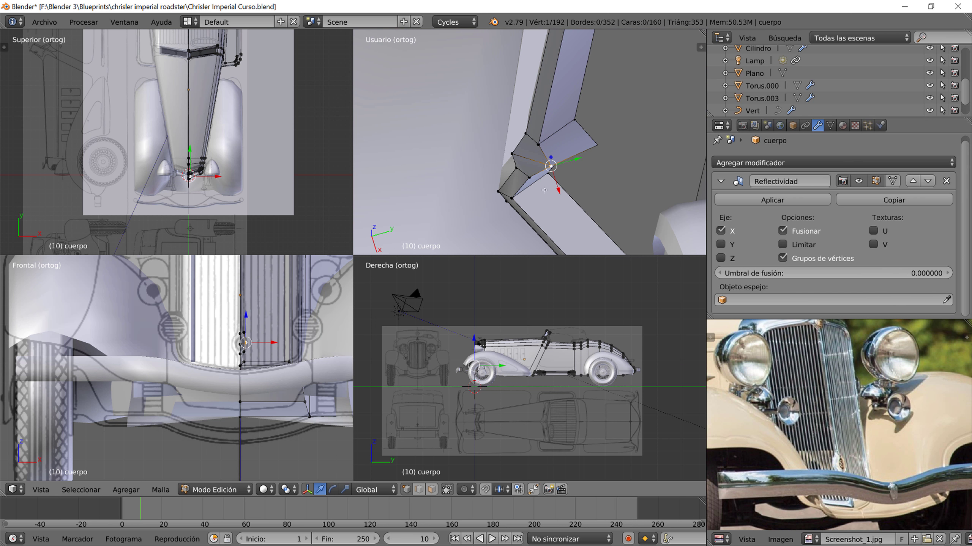
{"action": "scroll", "coordinate": [530, 202], "scroll_direction": "down", "scroll_amount": 2}
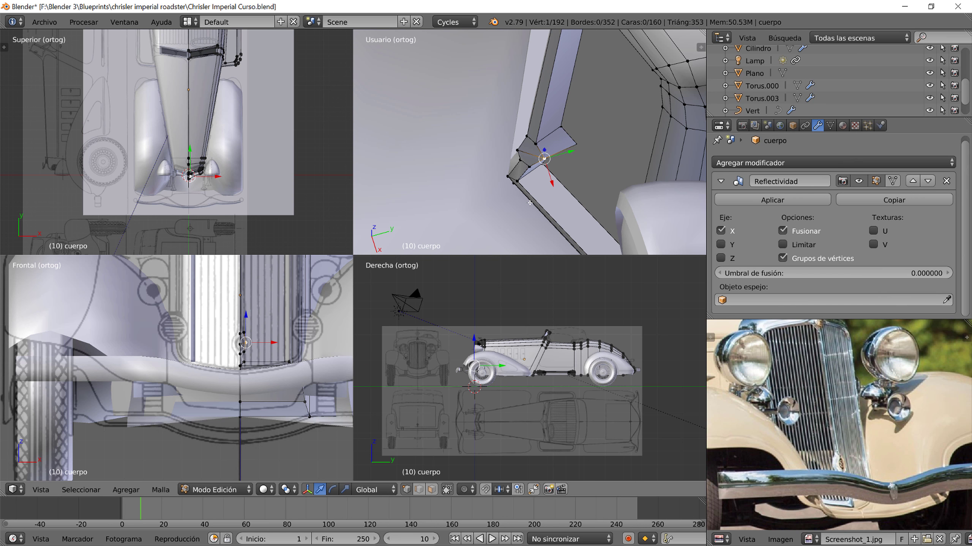
Step: Enable Clipping in the body's Mirror modifier from Object Mode, then resume editing
{"action": "key", "text": "Tab"}
{"action": "mouse_move", "coordinate": [532, 177]}
{"action": "middle_mouse_down"}
{"action": "mouse_move", "coordinate": [596, 174]}
{"action": "mouse_move", "coordinate": [596, 146]}
{"action": "middle_mouse_up"}
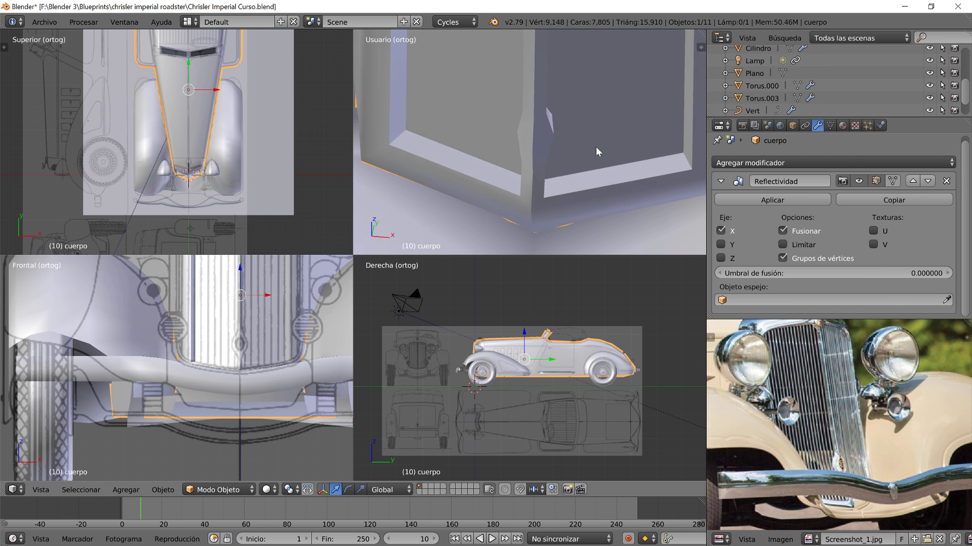
{"action": "left_click", "coordinate": [783, 244]}
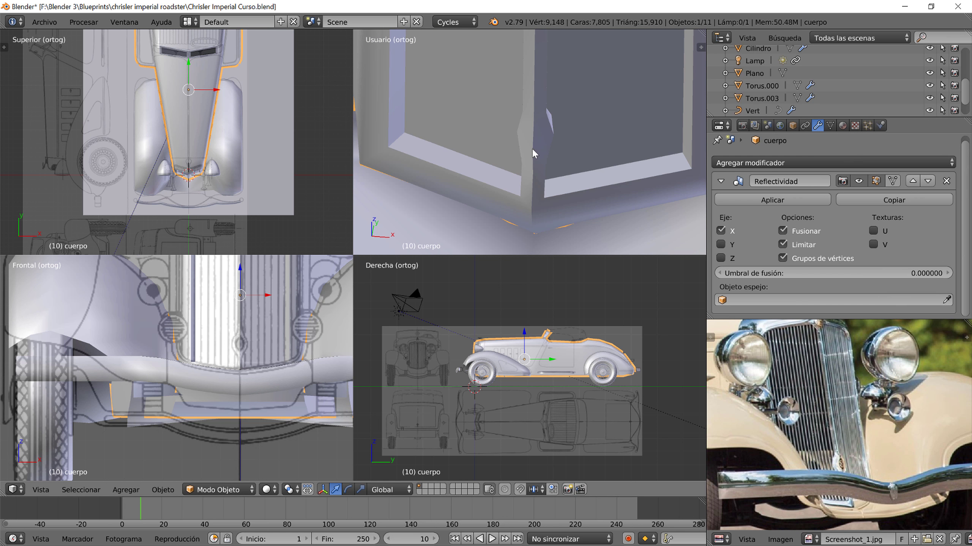
{"action": "scroll", "coordinate": [532, 150], "scroll_direction": "down", "scroll_amount": 2}
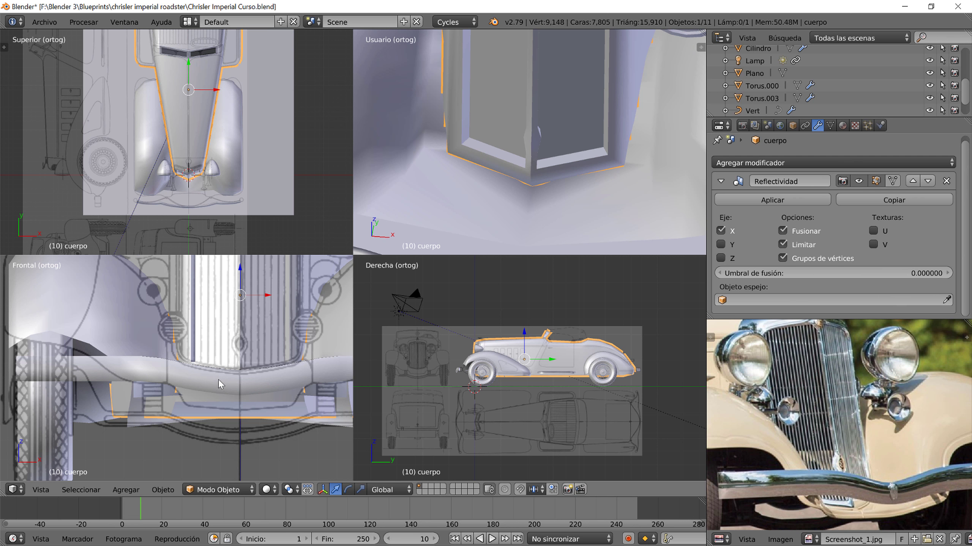
{"action": "key", "text": "Tab"}
Step: Check the grille recess shape in Object Mode and return to Edit Mode
{"action": "scroll", "coordinate": [248, 357], "scroll_direction": "up", "scroll_amount": 5}
{"action": "middle_click_drag", "start_coordinate": [334, 328], "coordinate": [253, 339], "text": "shift"}
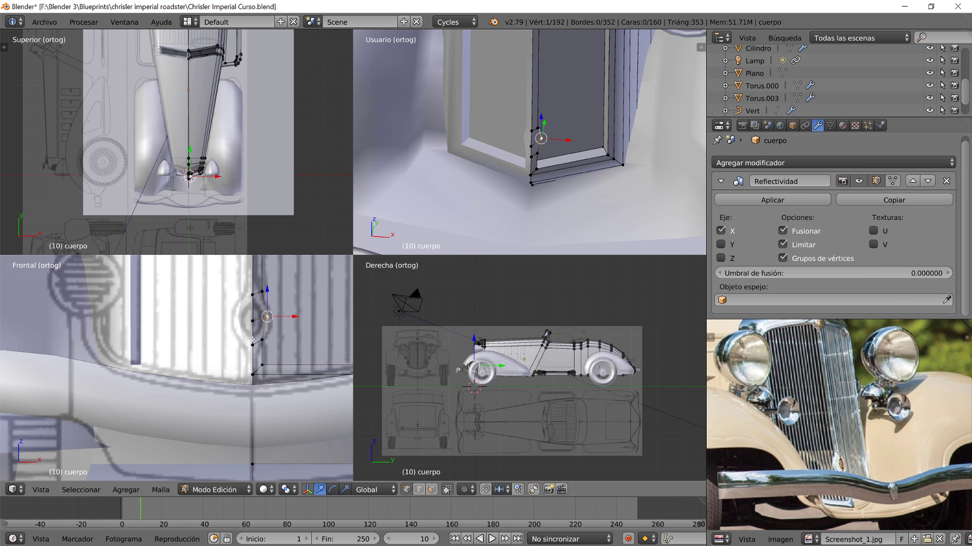
{"action": "scroll", "coordinate": [551, 137], "scroll_direction": "up", "scroll_amount": 3}
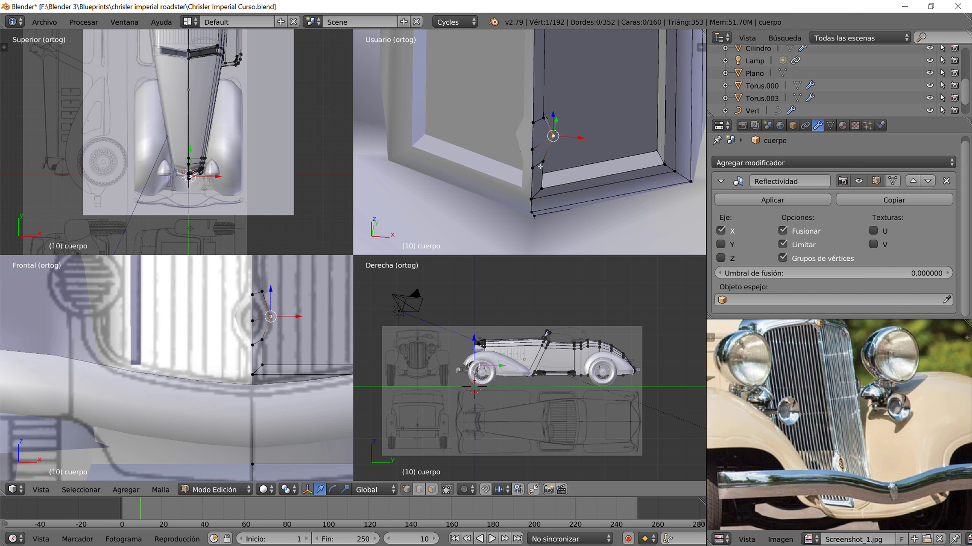
{"action": "key", "text": "Tab"}
{"action": "scroll", "coordinate": [537, 174], "scroll_direction": "down", "scroll_amount": 3}
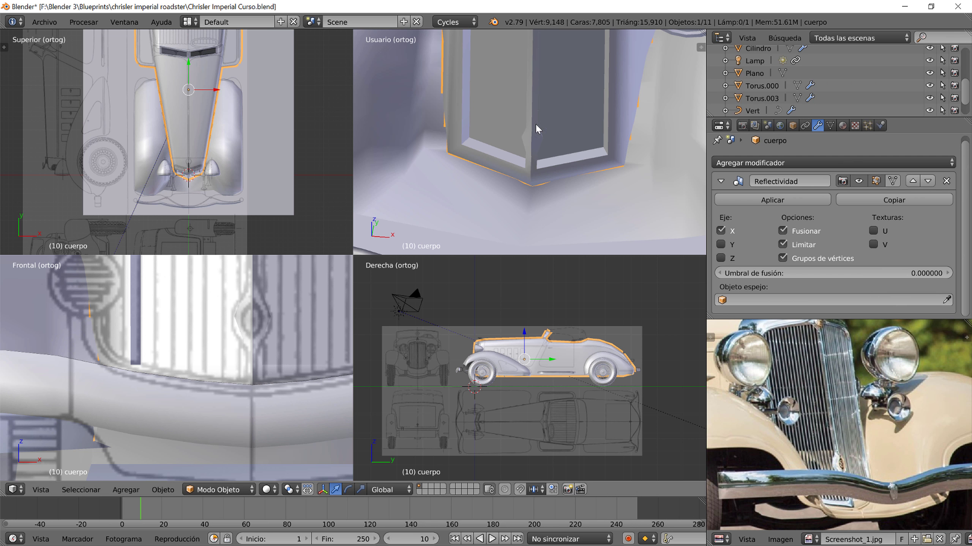
{"action": "key", "text": "Tab"}
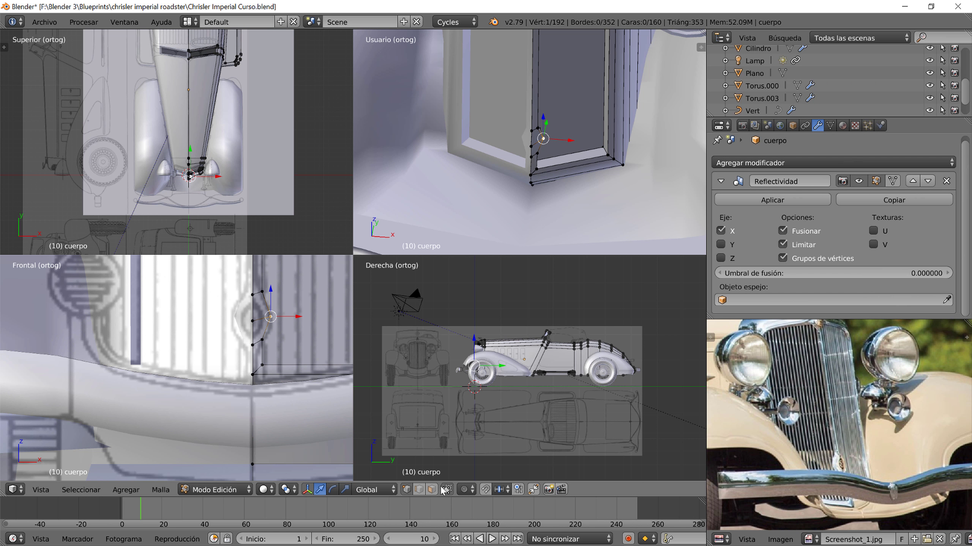
Step: Select the grille panel face, duplicate it, and shift the copy along Y
{"action": "left_click", "coordinate": [431, 490]}
{"action": "right_click", "coordinate": [575, 113]}
{"action": "key", "text": "KP_Decimal"}
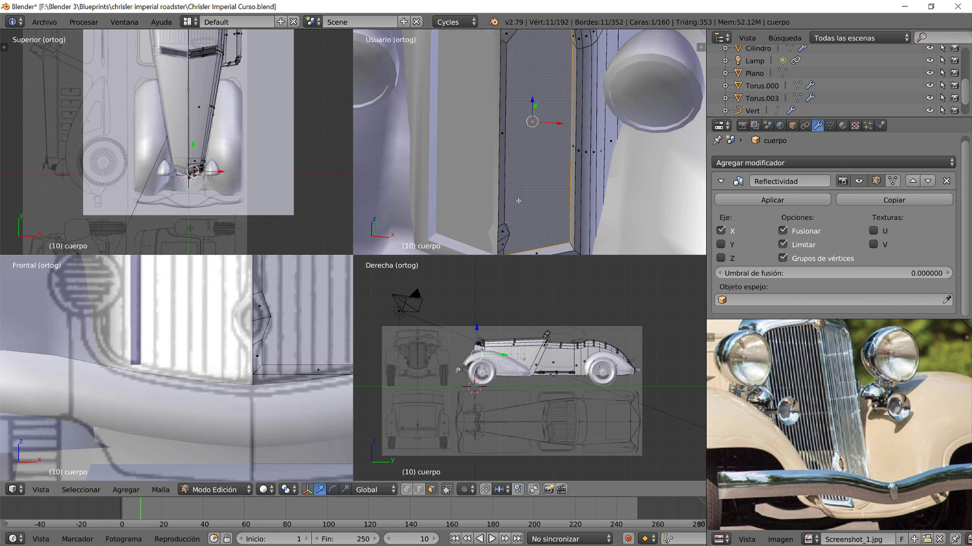
{"action": "key", "text": "shift+d"}
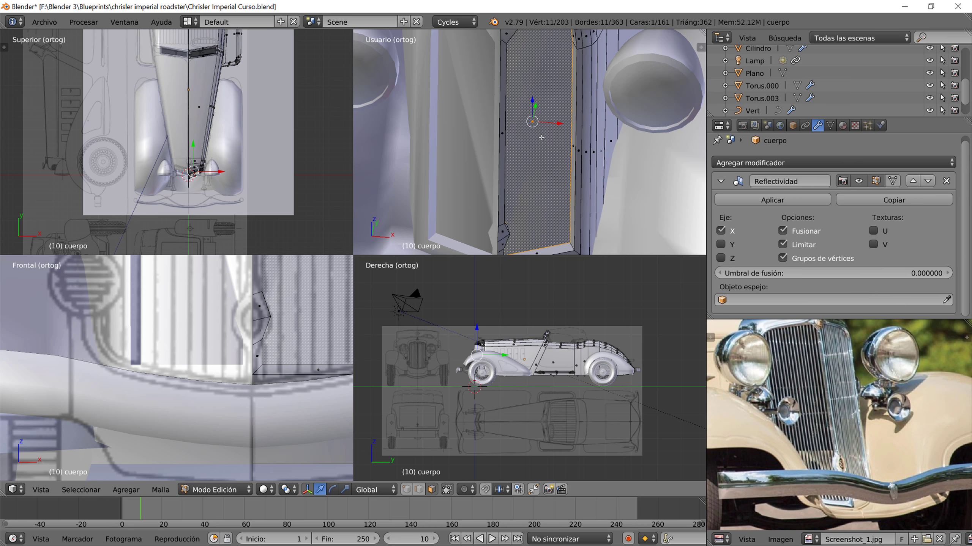
{"action": "middle_click_drag", "start_coordinate": [541, 137], "coordinate": [540, 164]}
{"action": "key", "text": "g"}
{"action": "key", "text": "y"}
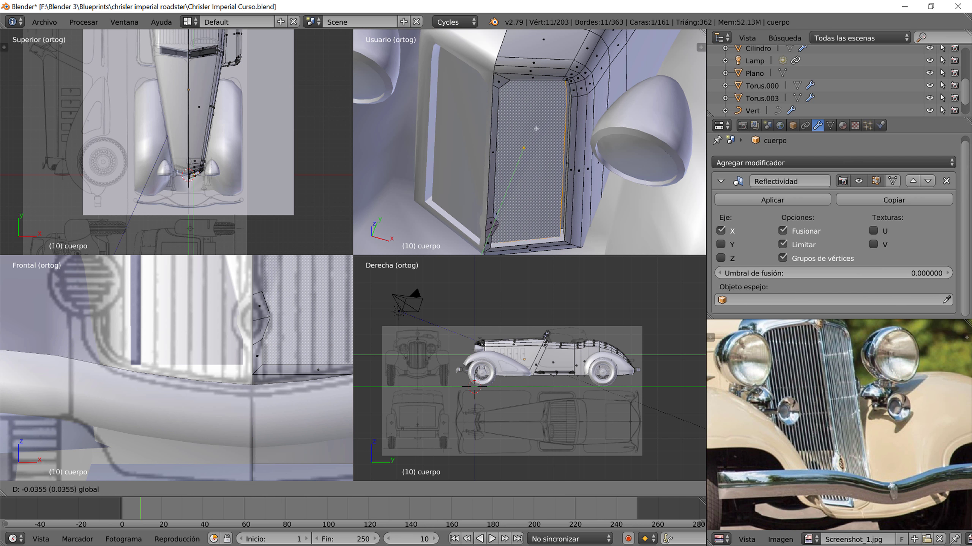
{"action": "key", "text": "Return"}
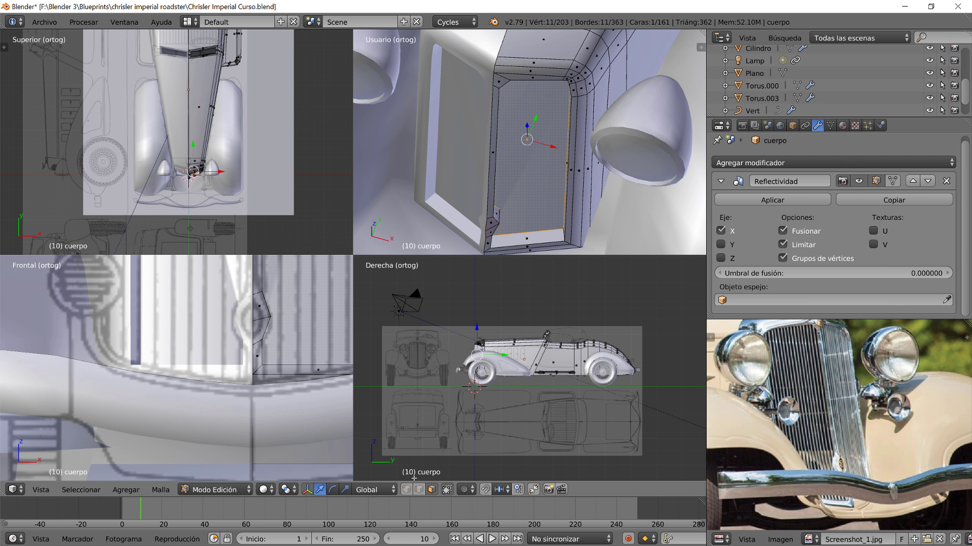
Step: Set transform orientation to Normal and move the duplicate along its normal
{"action": "left_click", "coordinate": [375, 490]}
{"action": "left_click", "coordinate": [379, 448]}
{"action": "key", "text": "g"}
{"action": "key", "text": "z"}
{"action": "key", "text": "z"}
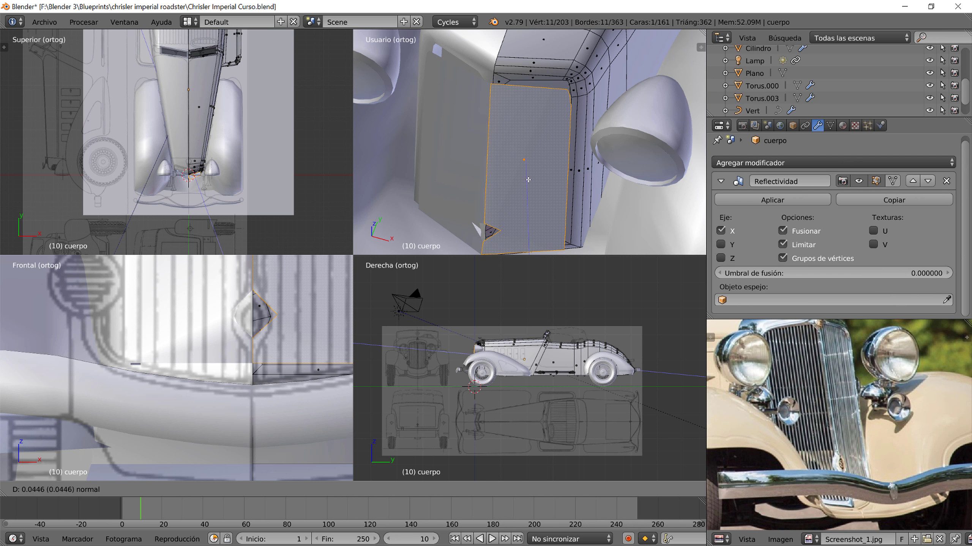
Step: Confirm the duplicate face's normal offset, then switch to vertex selection on the panel
{"action": "left_click", "coordinate": [533, 211]}
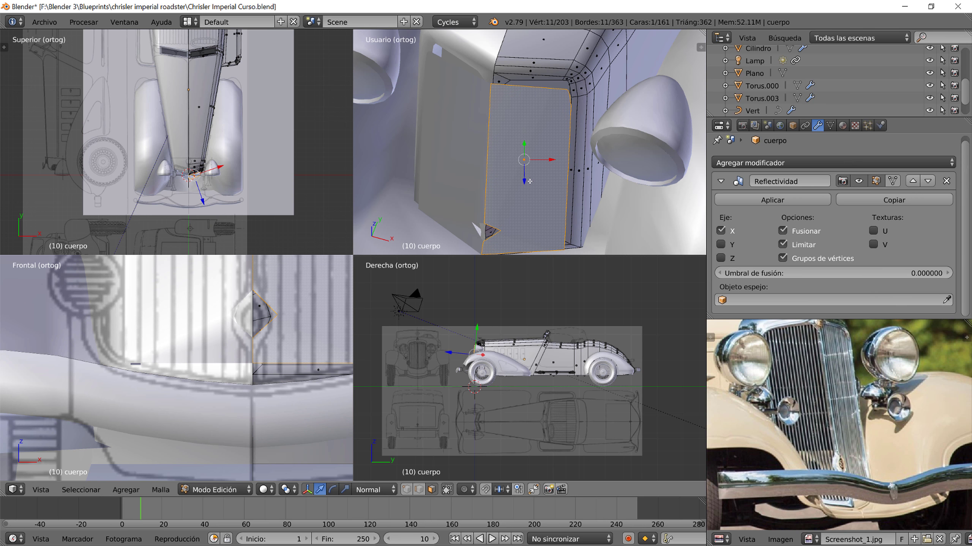
{"action": "key", "text": "ctrl+r"}
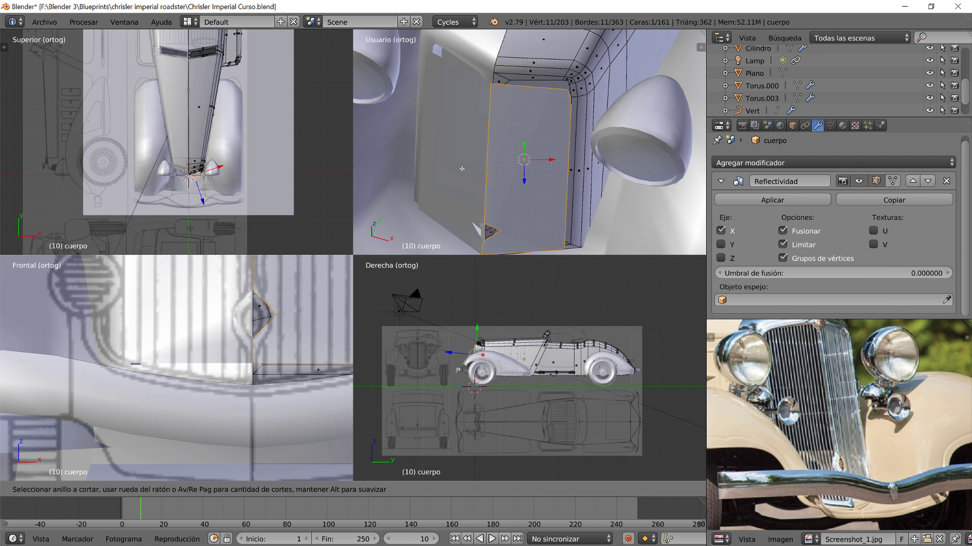
{"action": "key", "text": "Escape"}
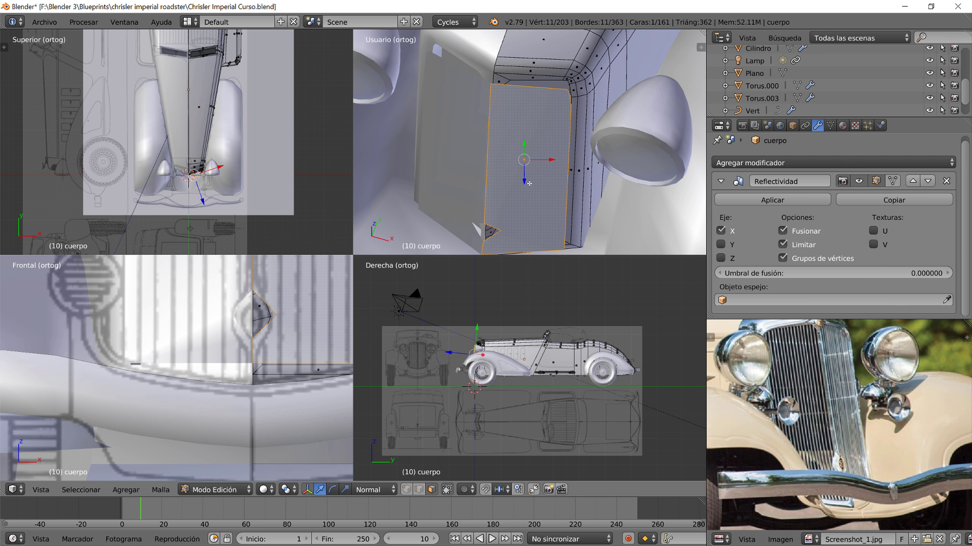
{"action": "middle_click_drag", "start_coordinate": [523, 137], "coordinate": [532, 273]}
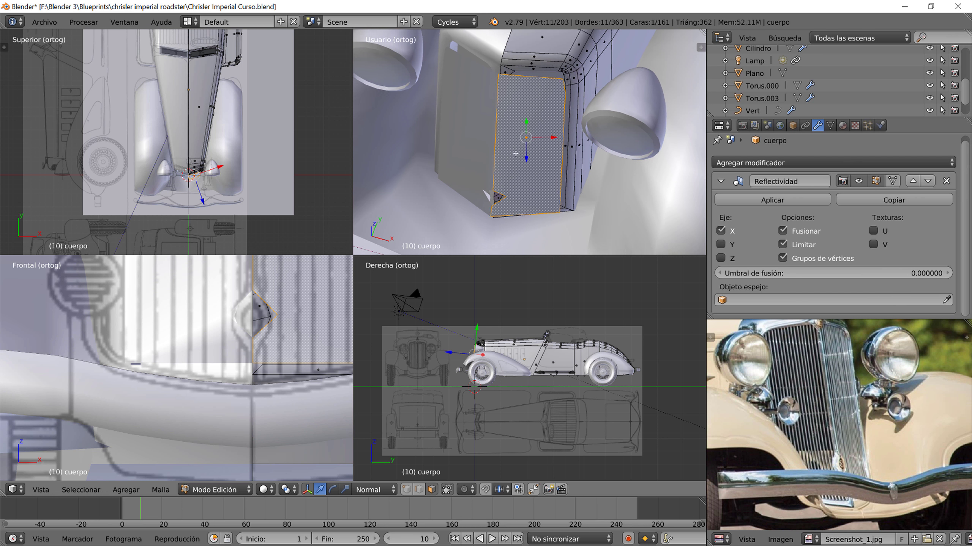
{"action": "left_click", "coordinate": [406, 490]}
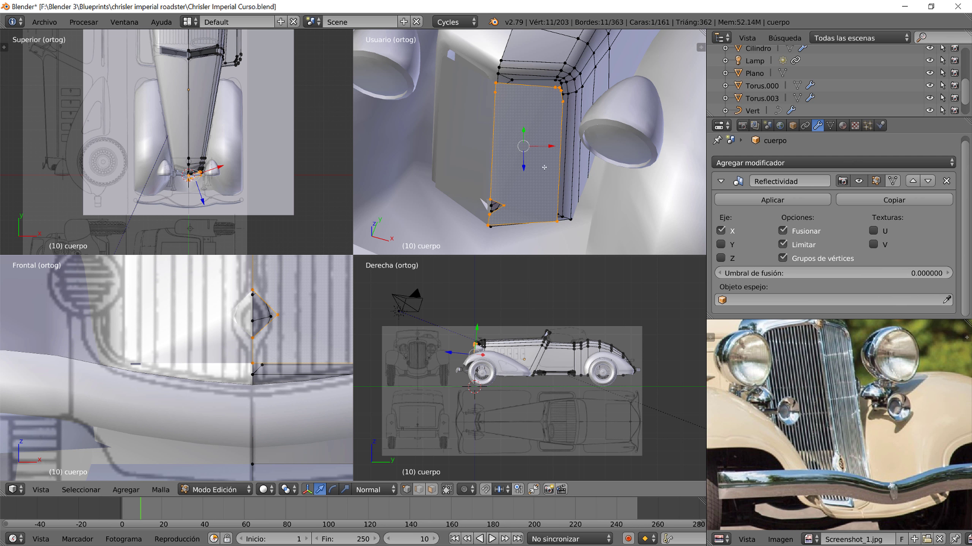
{"action": "scroll", "coordinate": [551, 114], "scroll_direction": "up", "scroll_amount": 2}
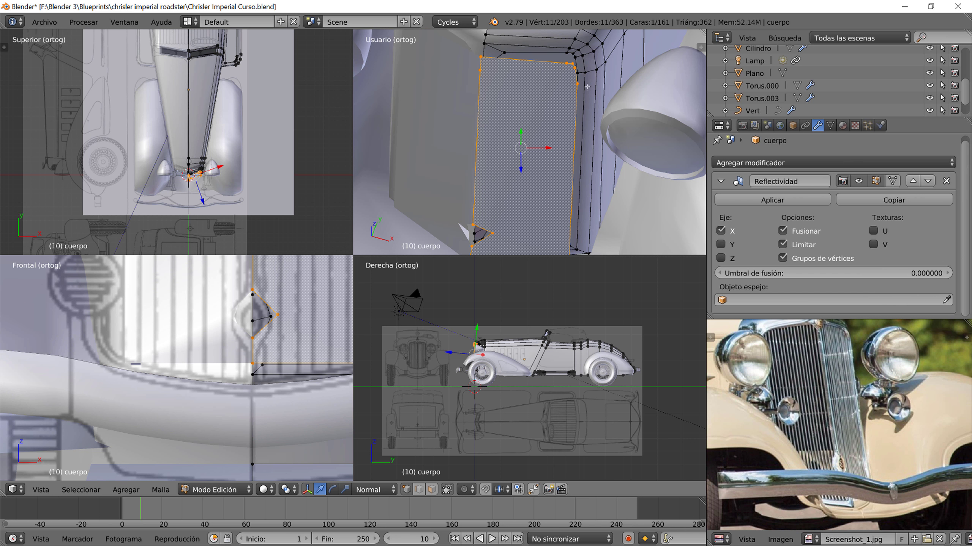
Step: Select the four top-edge panel vertices and delete them with X > Vértices
{"action": "right_click", "coordinate": [575, 67]}
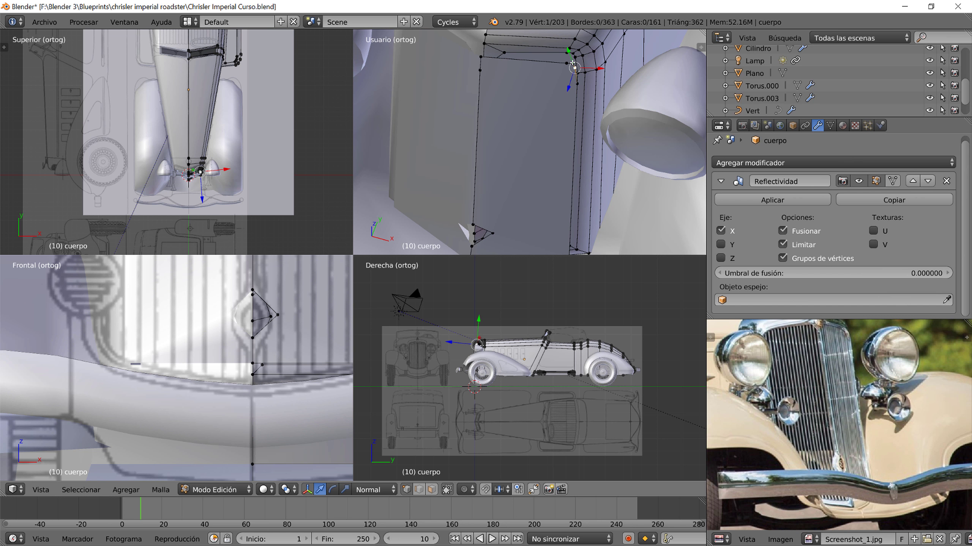
{"action": "right_click", "coordinate": [567, 63], "text": "shift"}
{"action": "right_click", "coordinate": [481, 58], "text": "shift"}
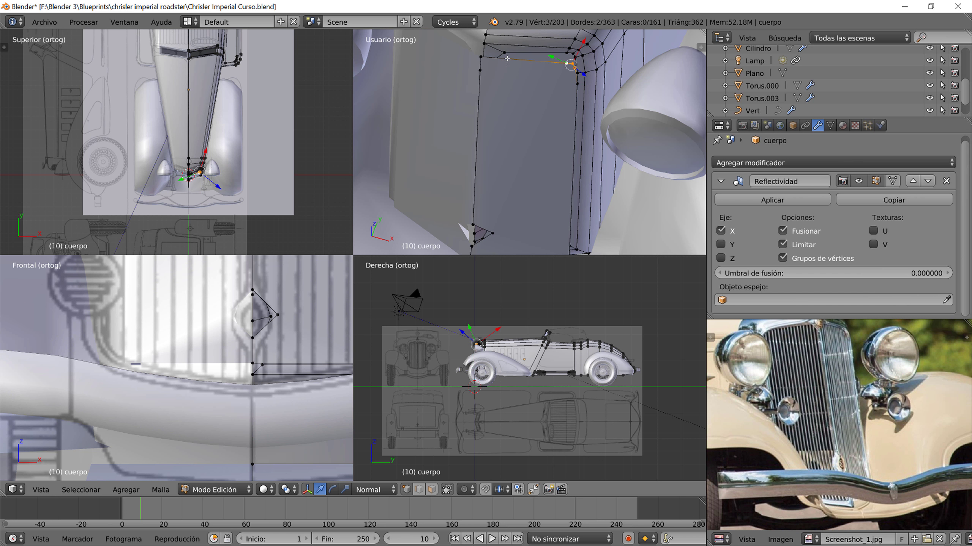
{"action": "right_click", "coordinate": [481, 58], "text": "shift"}
{"action": "middle_click_drag", "start_coordinate": [501, 130], "coordinate": [502, 190], "text": "shift"}
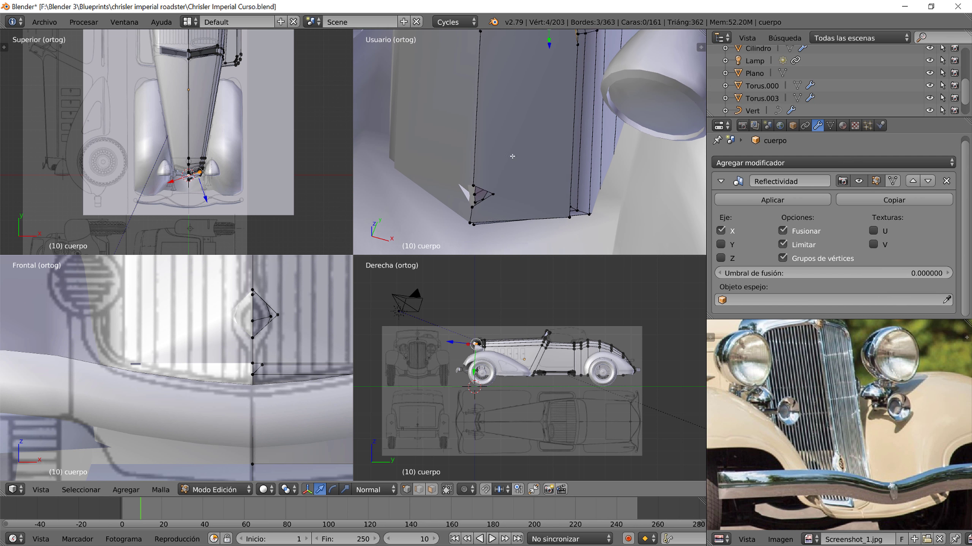
{"action": "key", "text": "x"}
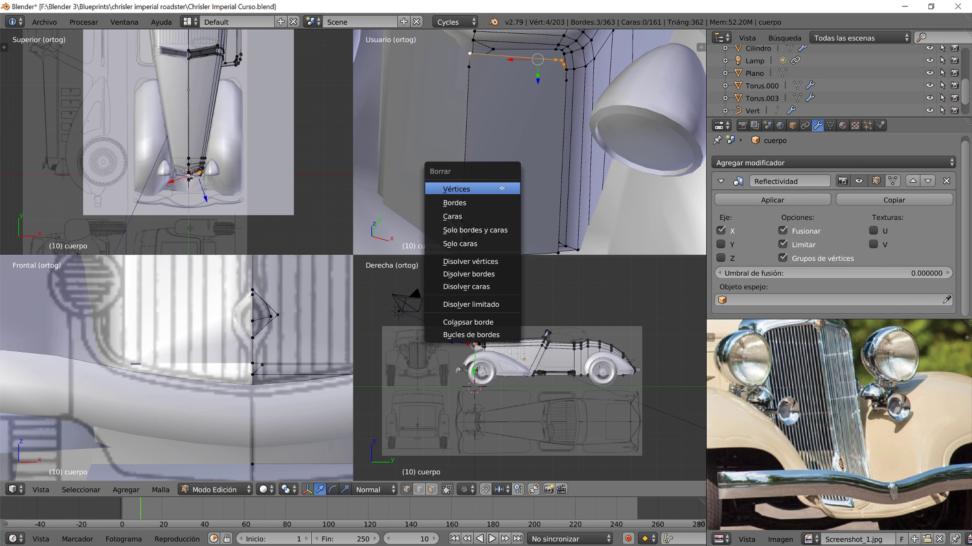
{"action": "left_click", "coordinate": [499, 188]}
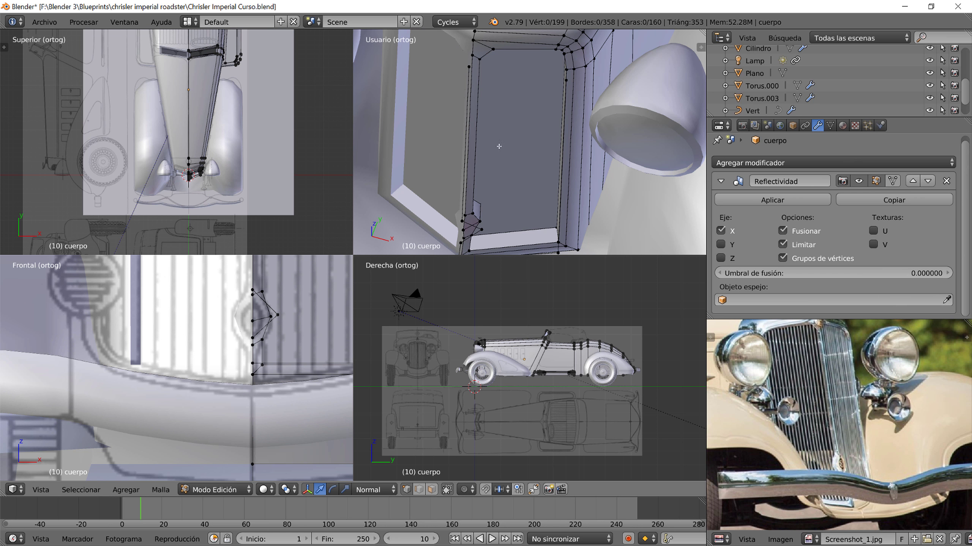
Step: Select two vertices at the grille recess corner
{"action": "right_click", "coordinate": [469, 67]}
{"action": "middle_click_drag", "start_coordinate": [549, 70], "coordinate": [565, 152]}
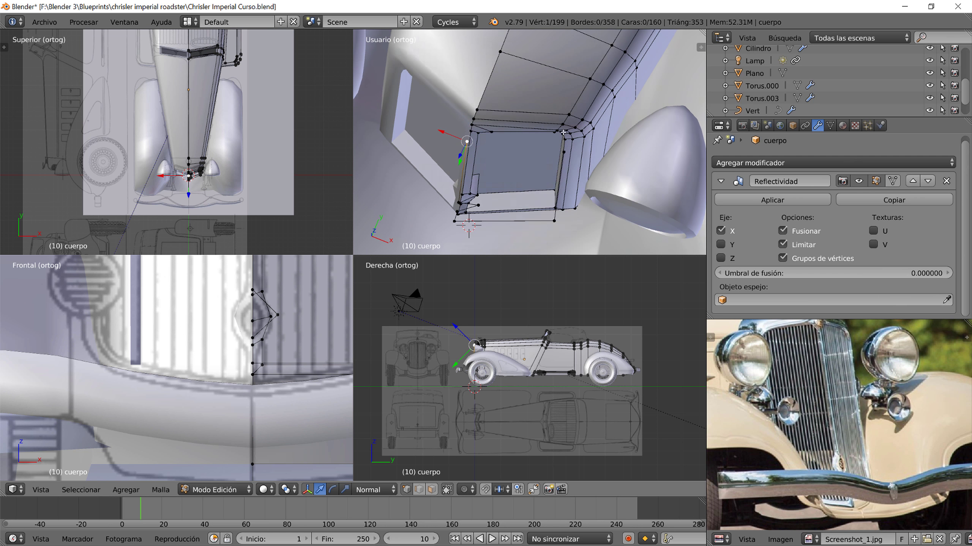
{"action": "right_click", "coordinate": [565, 169], "text": "shift"}
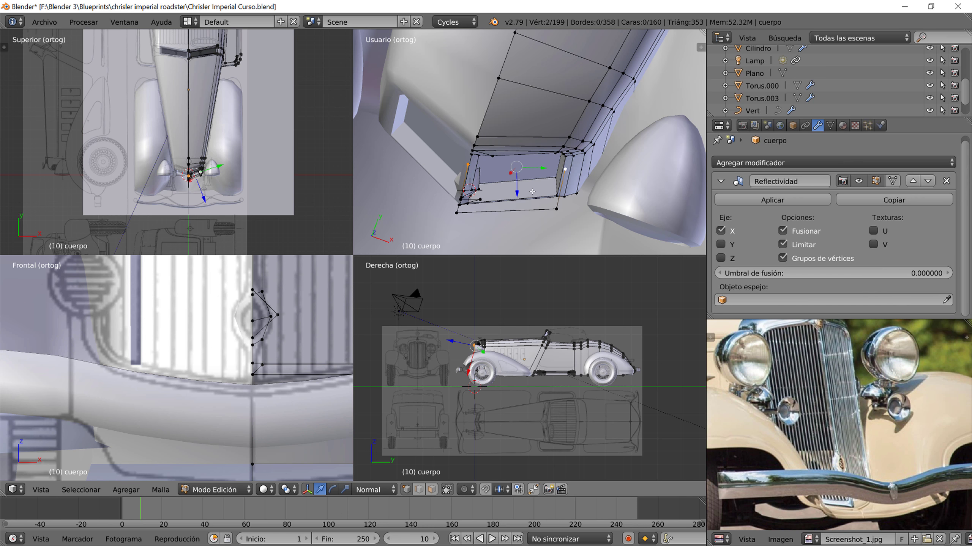
{"action": "mouse_move", "coordinate": [512, 209]}
{"action": "middle_mouse_down"}
{"action": "mouse_move", "coordinate": [520, 159]}
{"action": "mouse_move", "coordinate": [536, 145]}
{"action": "middle_mouse_up"}
{"action": "scroll", "coordinate": [227, 325], "scroll_direction": "up", "scroll_amount": 5}
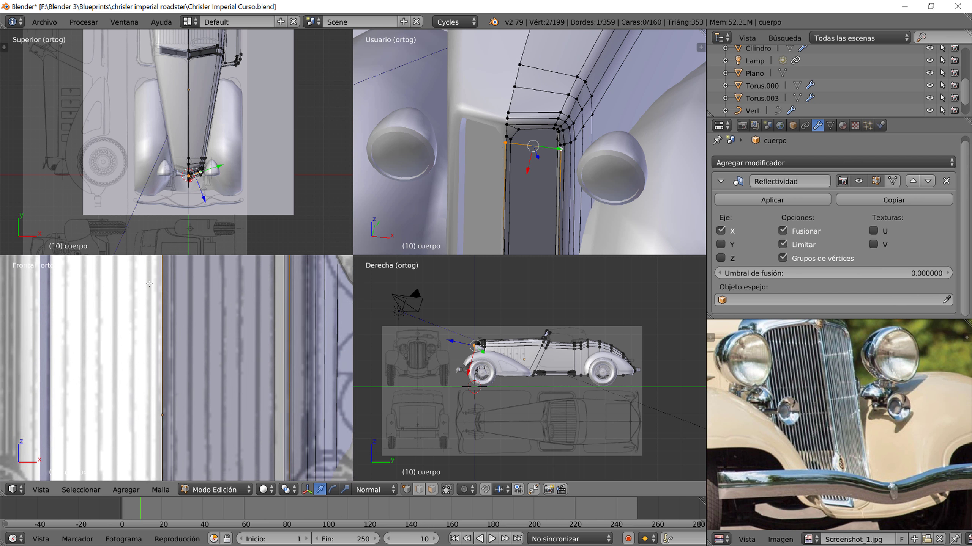
{"action": "scroll", "coordinate": [241, 286], "scroll_direction": "down", "scroll_amount": 4}
{"action": "scroll", "coordinate": [258, 282], "scroll_direction": "down", "scroll_amount": 1}
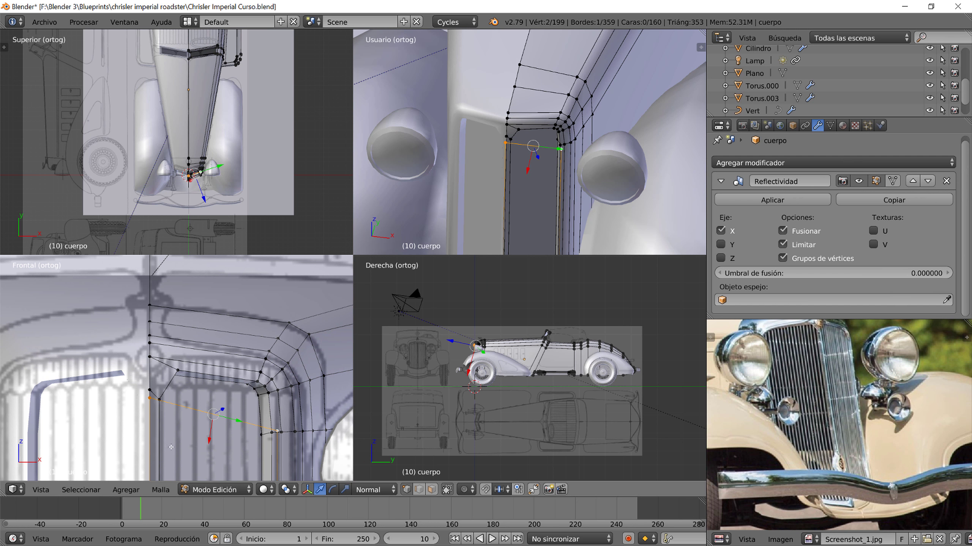
Step: Switch to Global orientation and move two grille frame corner vertices upward
{"action": "left_click", "coordinate": [375, 491]}
{"action": "left_click", "coordinate": [381, 474]}
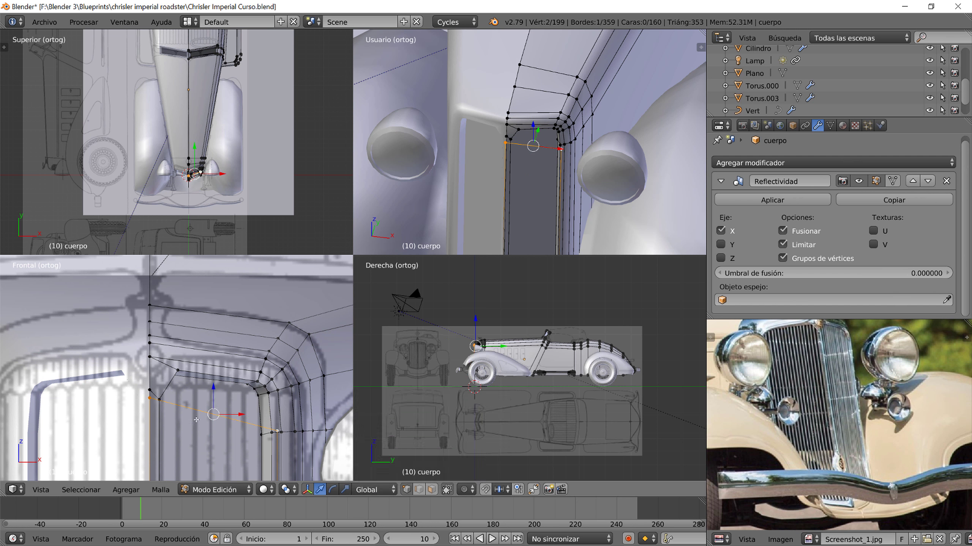
{"action": "right_click", "coordinate": [152, 398]}
{"action": "key", "text": "g"}
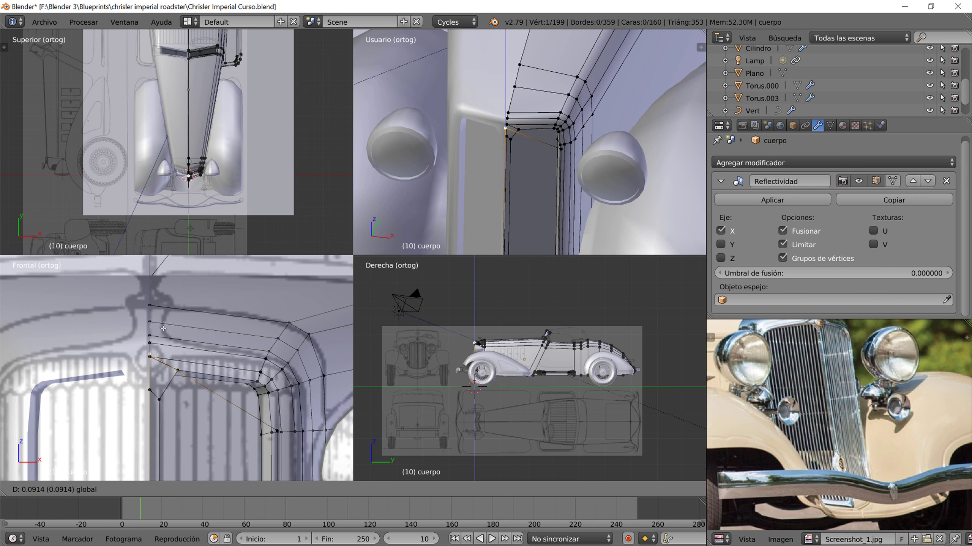
{"action": "left_click", "coordinate": [163, 329]}
{"action": "right_click", "coordinate": [275, 433]}
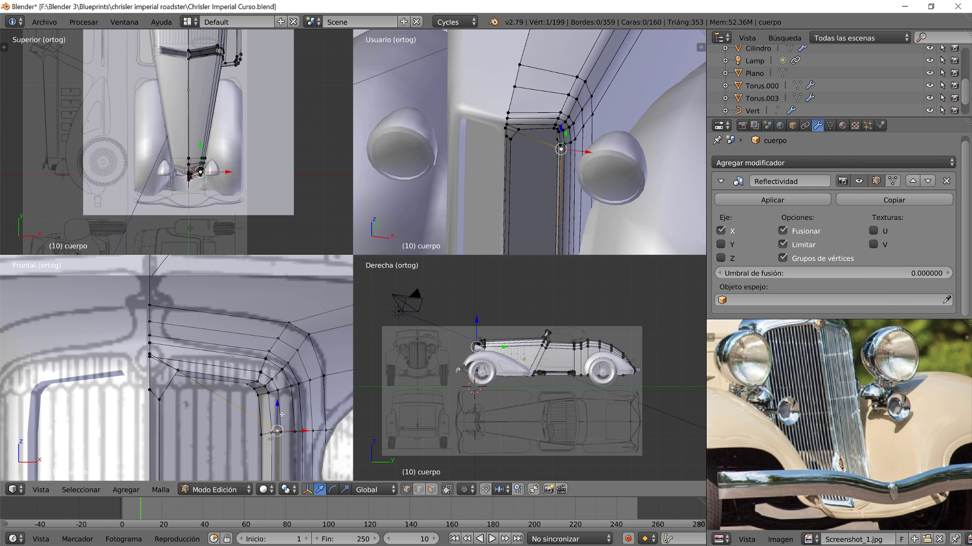
{"action": "key", "text": "g"}
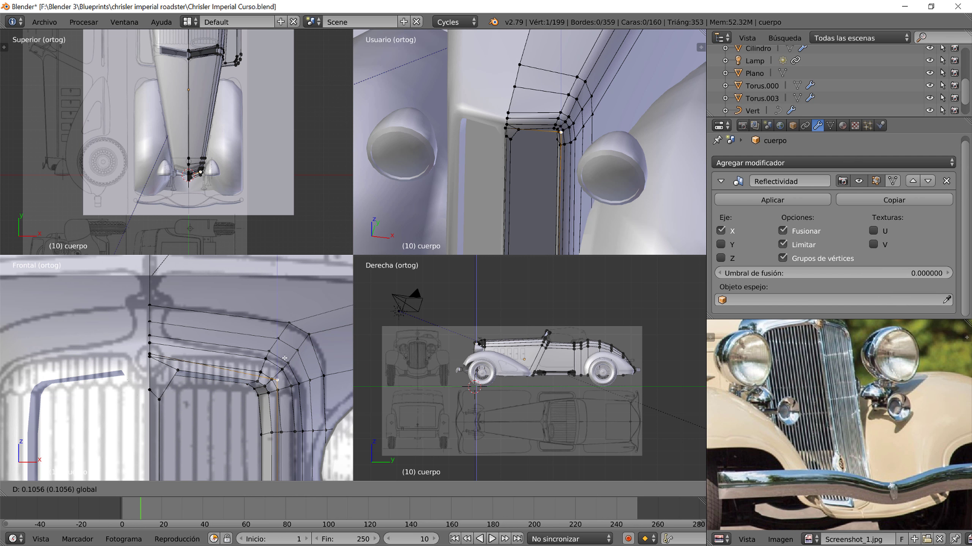
{"action": "left_click", "coordinate": [284, 358]}
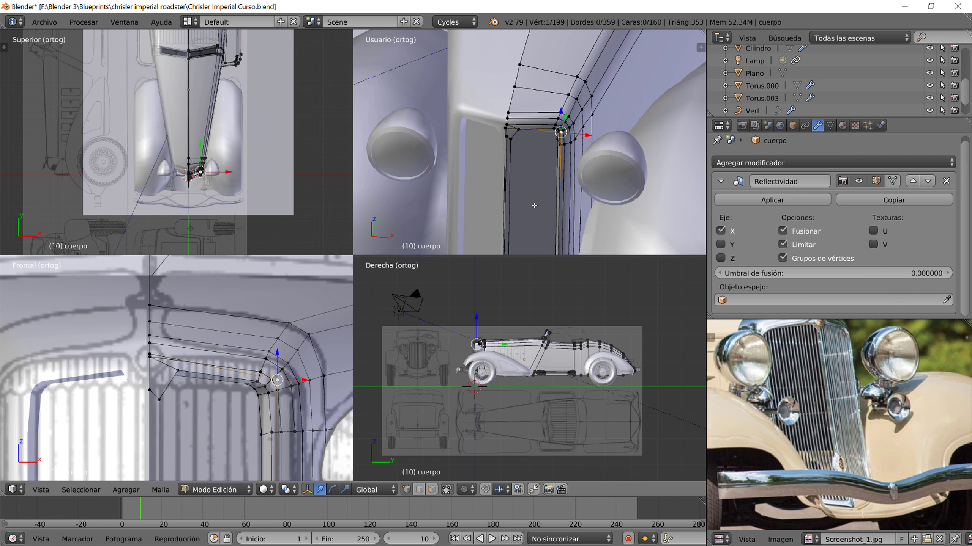
Step: Select the bottom edge loop of the grille frame
{"action": "mouse_move", "coordinate": [534, 206]}
{"action": "middle_mouse_down"}
{"action": "mouse_move", "coordinate": [542, 36]}
{"action": "mouse_move", "coordinate": [538, 229]}
{"action": "middle_mouse_up"}
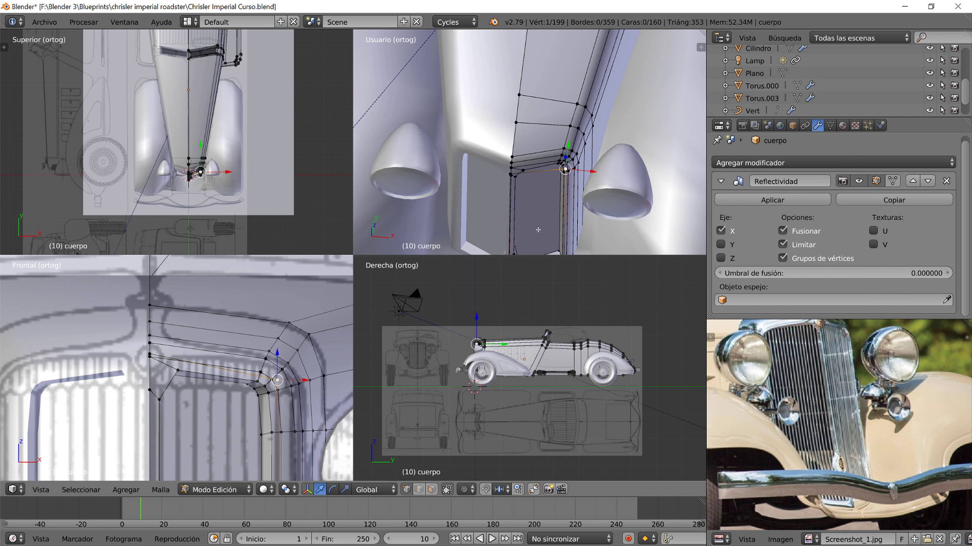
{"action": "left_click", "coordinate": [511, 174], "text": "shift"}
{"action": "scroll", "coordinate": [537, 214], "scroll_direction": "down", "scroll_amount": 3}
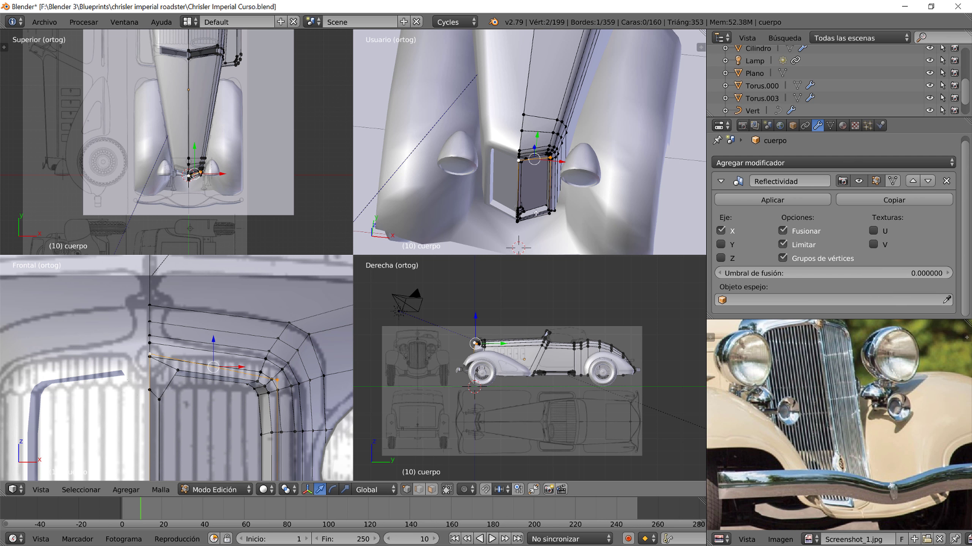
{"action": "left_click", "coordinate": [549, 218], "text": "ctrl+alt"}
Step: Select the four grille frame corner vertices and fill them with a face
{"action": "scroll", "coordinate": [553, 234], "scroll_direction": "up", "scroll_amount": 3}
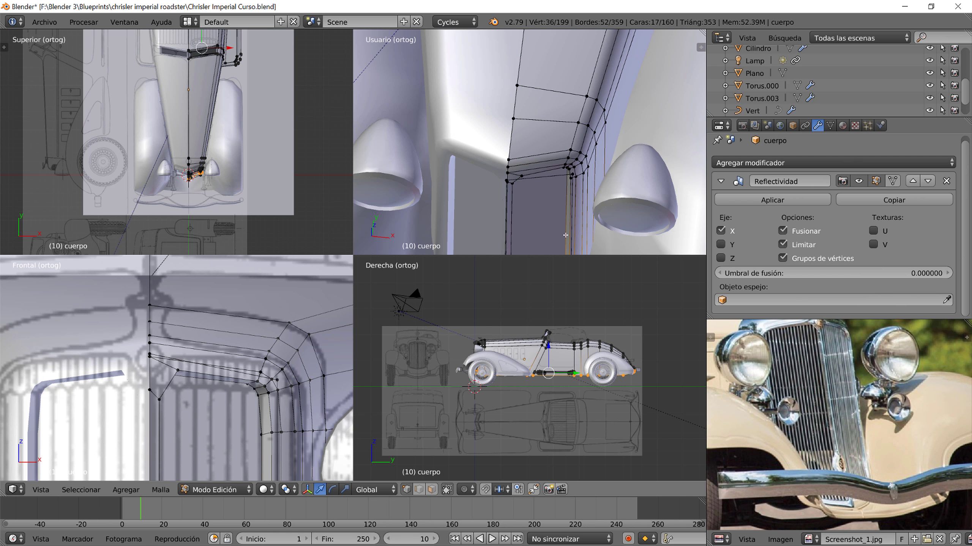
{"action": "middle_click_drag", "start_coordinate": [554, 234], "coordinate": [572, 138], "text": "shift"}
{"action": "left_click", "coordinate": [560, 190]}
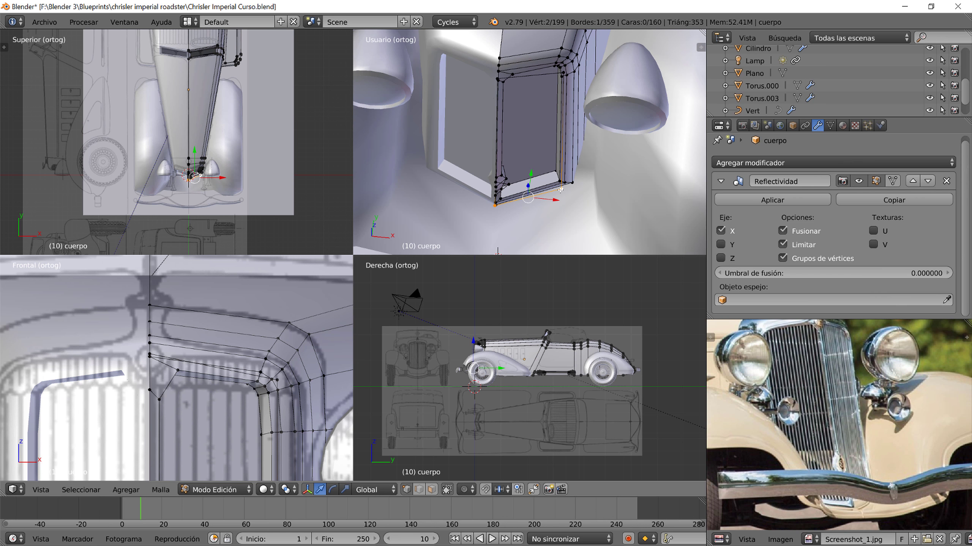
{"action": "left_click", "coordinate": [564, 73], "text": "shift"}
{"action": "left_click", "coordinate": [498, 79], "text": "shift"}
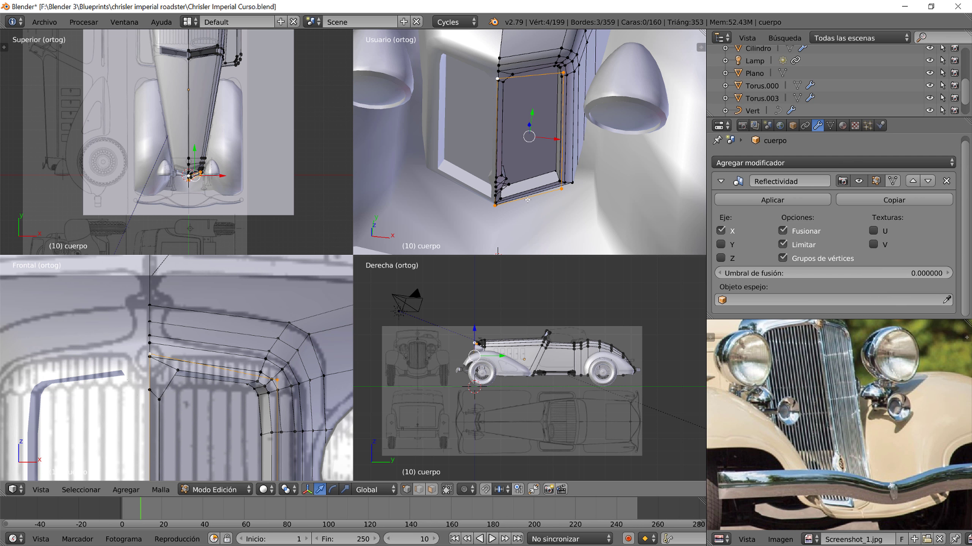
{"action": "key", "text": "f"}
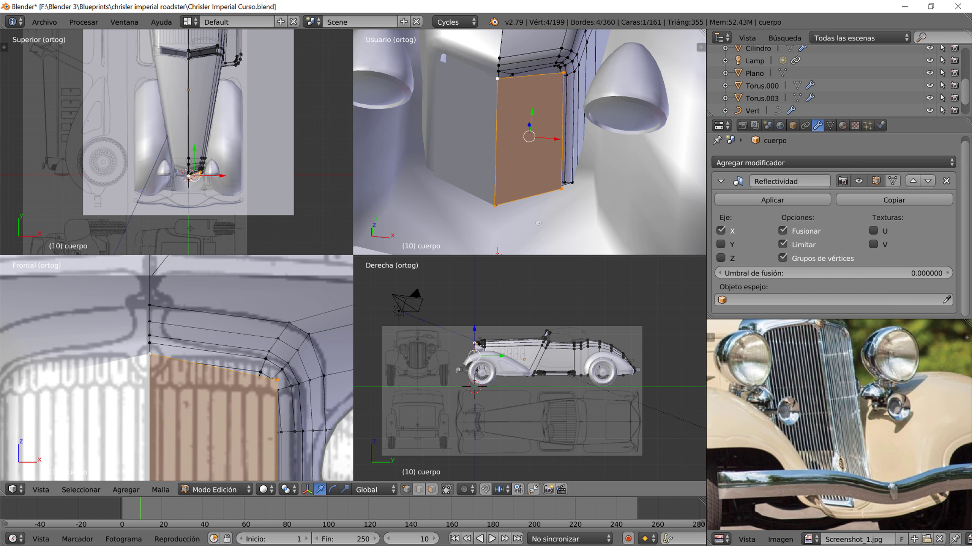
Step: Loop-cut the new grille face into 20 evenly spaced vertical strips
{"action": "key", "text": "ctrl+r"}
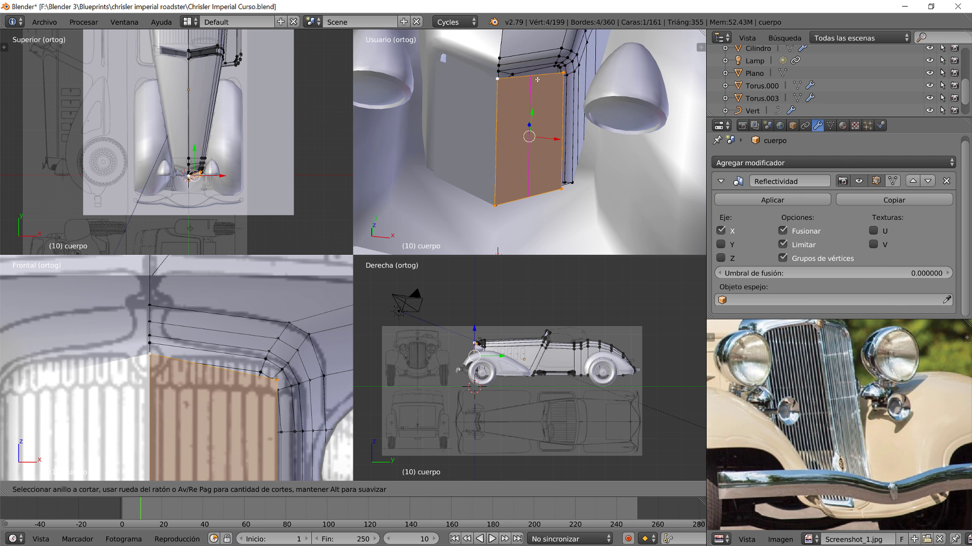
{"action": "scroll", "coordinate": [537, 80], "scroll_direction": "up", "scroll_amount": 3}
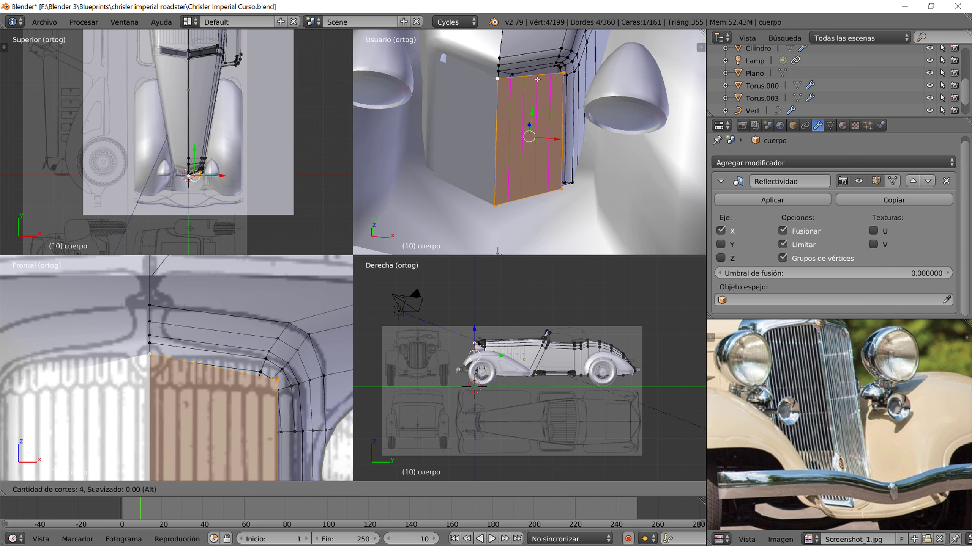
{"action": "scroll", "coordinate": [537, 80], "scroll_direction": "up", "scroll_amount": 5}
{"action": "left_click", "coordinate": [537, 80]}
{"action": "right_click", "coordinate": [537, 79]}
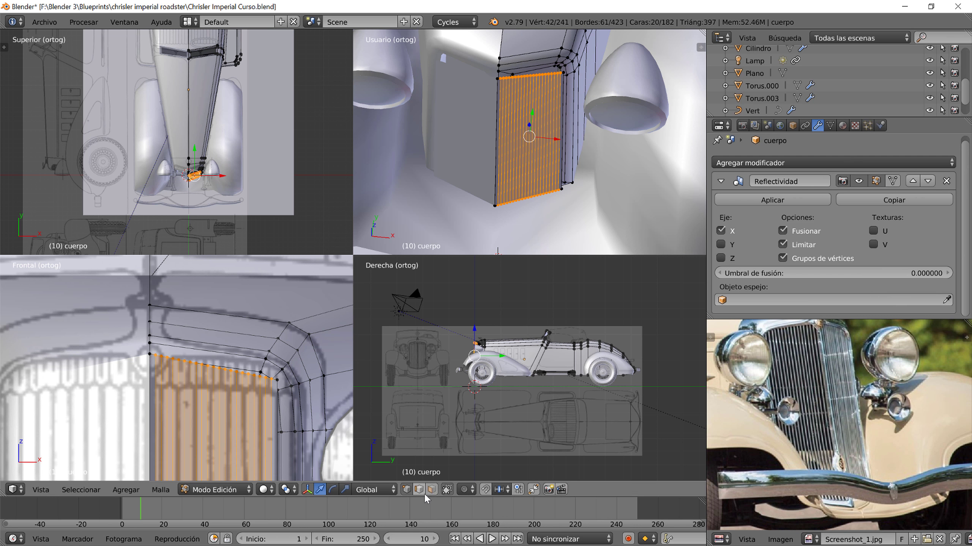
Step: Switch to face select and pick the leftmost grille strip
{"action": "left_click", "coordinate": [432, 490]}
{"action": "scroll", "coordinate": [558, 148], "scroll_direction": "up", "scroll_amount": 3}
{"action": "mouse_move", "coordinate": [557, 148]}
{"action": "middle_mouse_down"}
{"action": "mouse_move", "coordinate": [550, 214]}
{"action": "mouse_move", "coordinate": [545, 182]}
{"action": "mouse_move", "coordinate": [527, 174]}
{"action": "mouse_move", "coordinate": [518, 189]}
{"action": "mouse_move", "coordinate": [519, 175]}
{"action": "mouse_move", "coordinate": [537, 172]}
{"action": "middle_mouse_up"}
{"action": "right_click", "coordinate": [519, 166]}
Step: Shift-select ten alternating vertical grille strips, panning to reach the far strips
{"action": "right_click", "coordinate": [524, 181]}
{"action": "right_click", "coordinate": [537, 172], "text": "shift"}
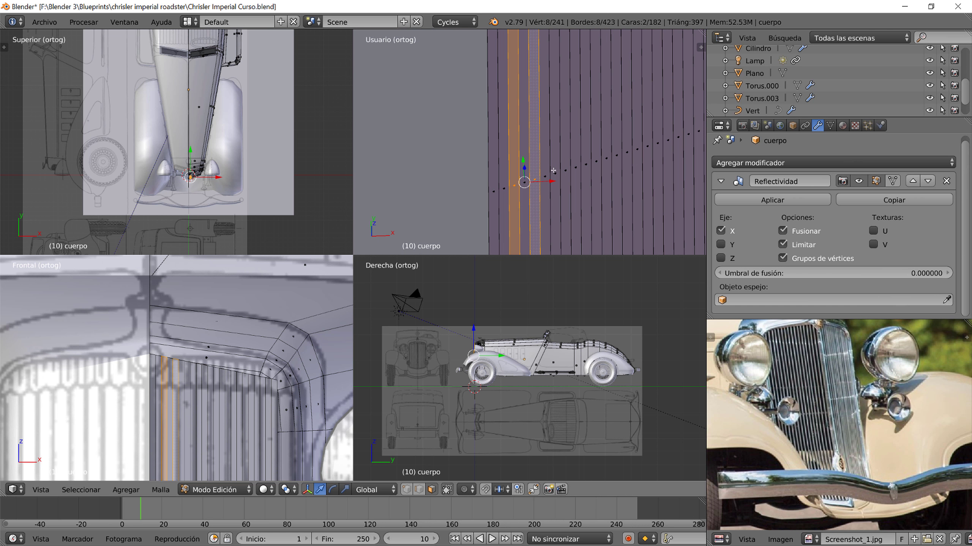
{"action": "right_click", "coordinate": [554, 171], "text": "shift"}
{"action": "right_click", "coordinate": [577, 166], "text": "shift"}
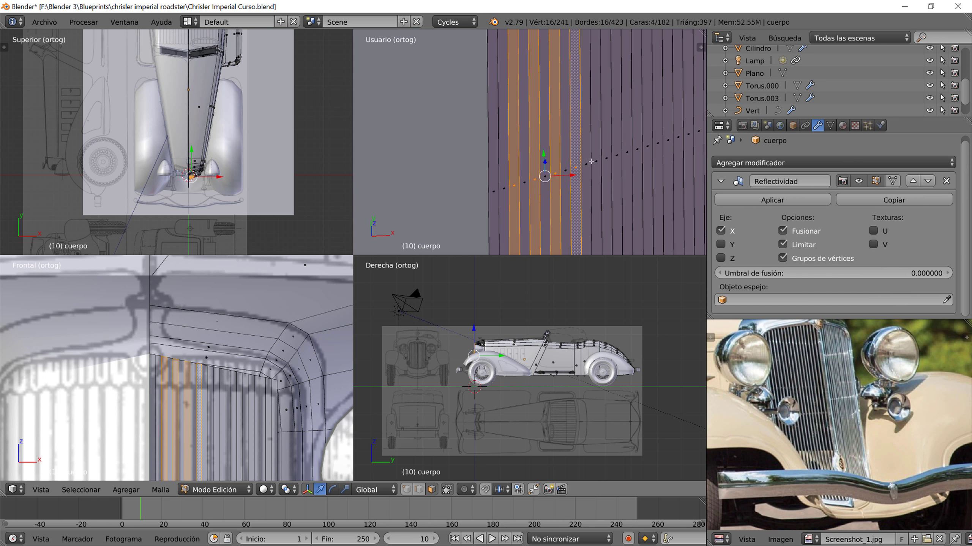
{"action": "right_click", "coordinate": [591, 161], "text": "shift"}
{"action": "right_click", "coordinate": [620, 156], "text": "shift"}
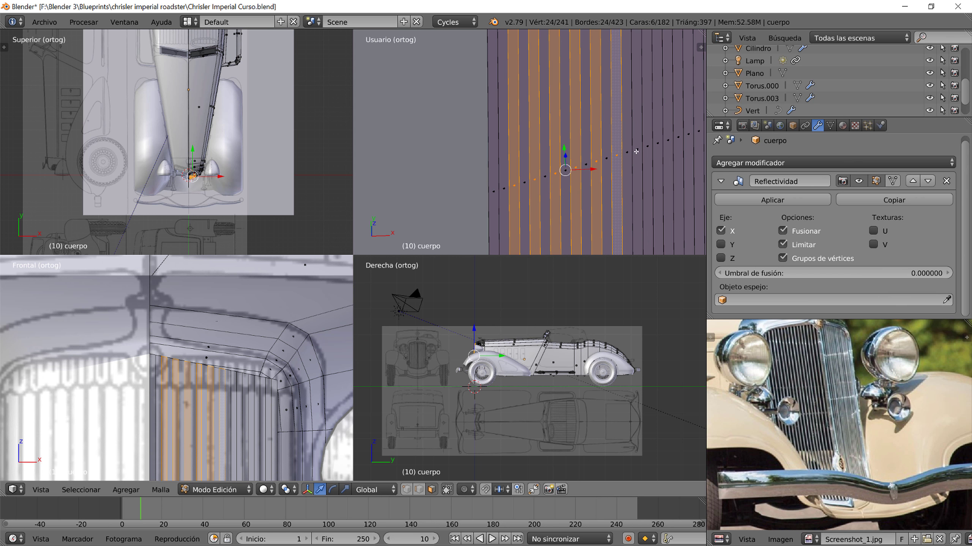
{"action": "right_click", "coordinate": [659, 146], "text": "shift"}
{"action": "right_click", "coordinate": [674, 144], "text": "shift"}
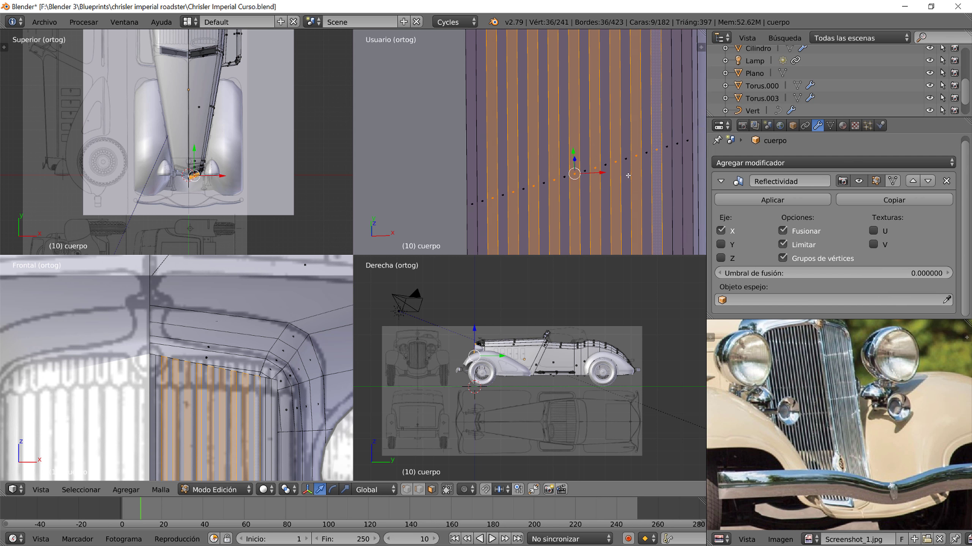
{"action": "middle_click_drag", "start_coordinate": [650, 166], "coordinate": [547, 206], "text": "shift"}
{"action": "right_click", "coordinate": [578, 182], "text": "shift"}
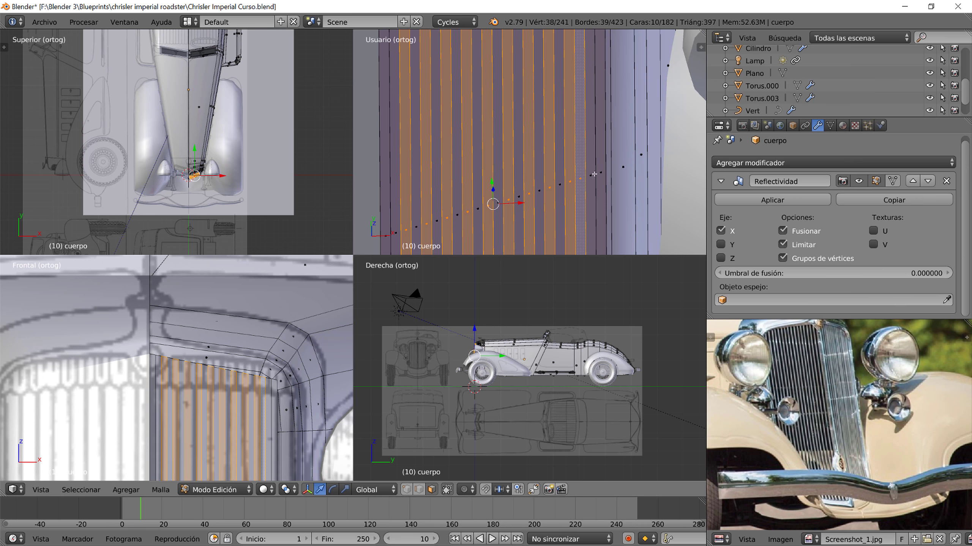
{"action": "right_click", "coordinate": [591, 176], "text": "shift"}
{"action": "scroll", "coordinate": [582, 183], "scroll_direction": "down", "scroll_amount": 3}
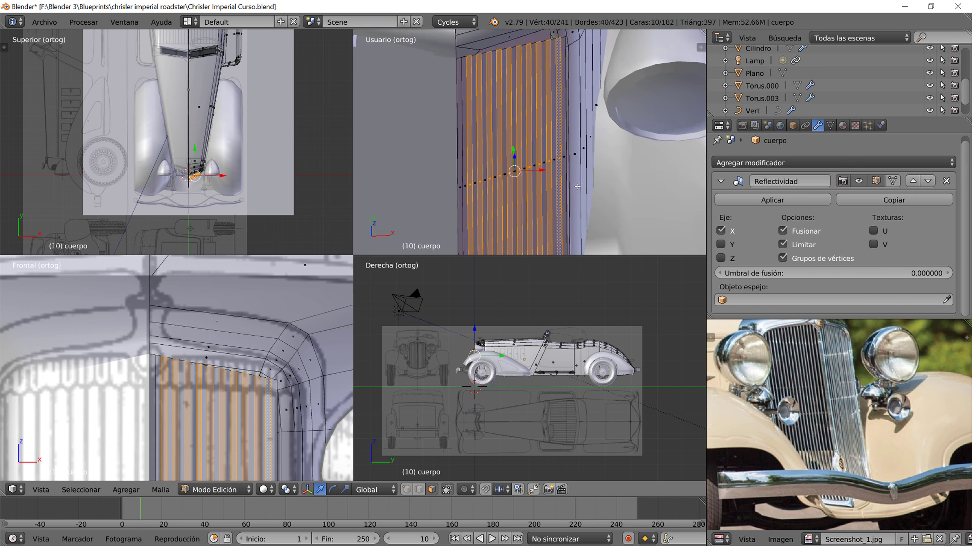
{"action": "mouse_move", "coordinate": [582, 184]}
{"action": "middle_mouse_down"}
{"action": "mouse_move", "coordinate": [602, 200]}
{"action": "mouse_move", "coordinate": [524, 316]}
{"action": "middle_mouse_up"}
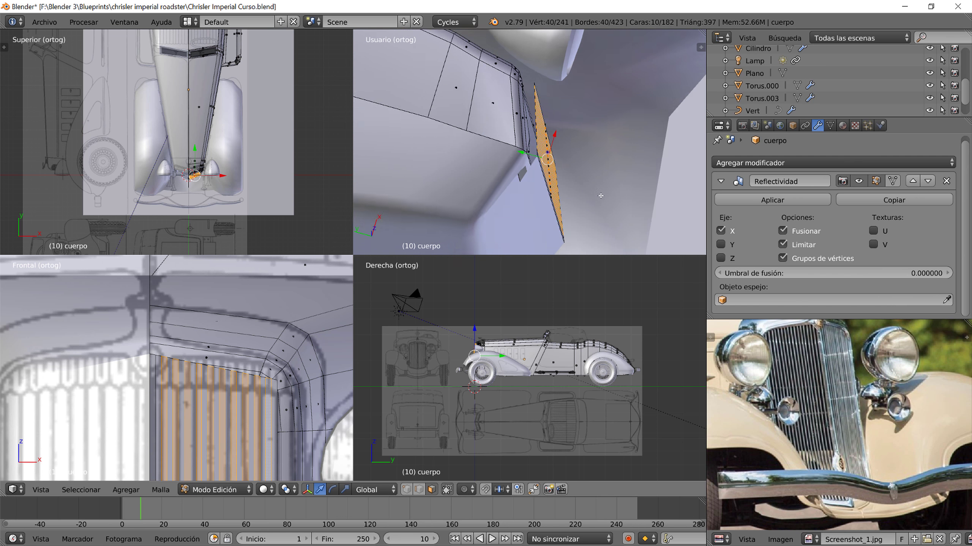
Step: Extrude the ten selected grille strips and move them along Y
{"action": "left_click", "coordinate": [384, 490]}
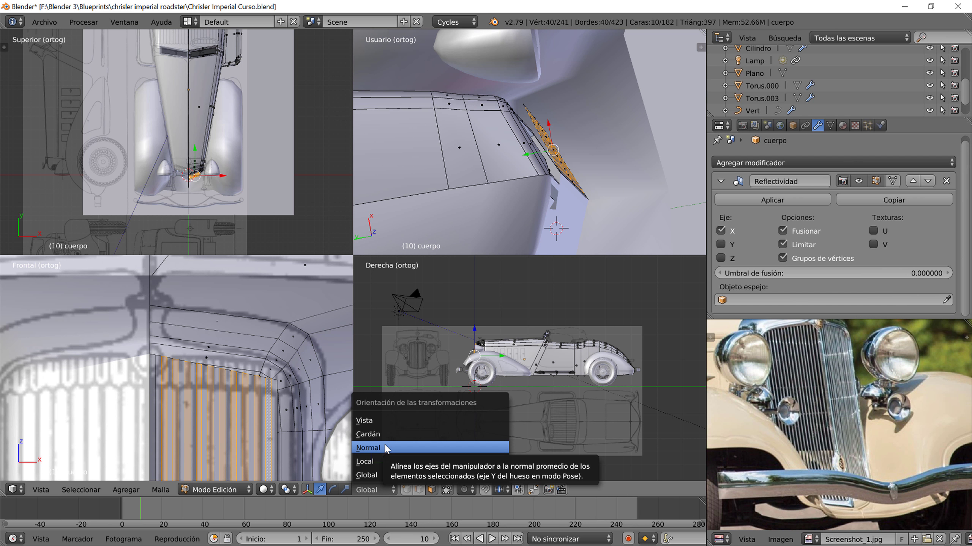
{"action": "middle_click_drag", "start_coordinate": [550, 214], "coordinate": [522, 188]}
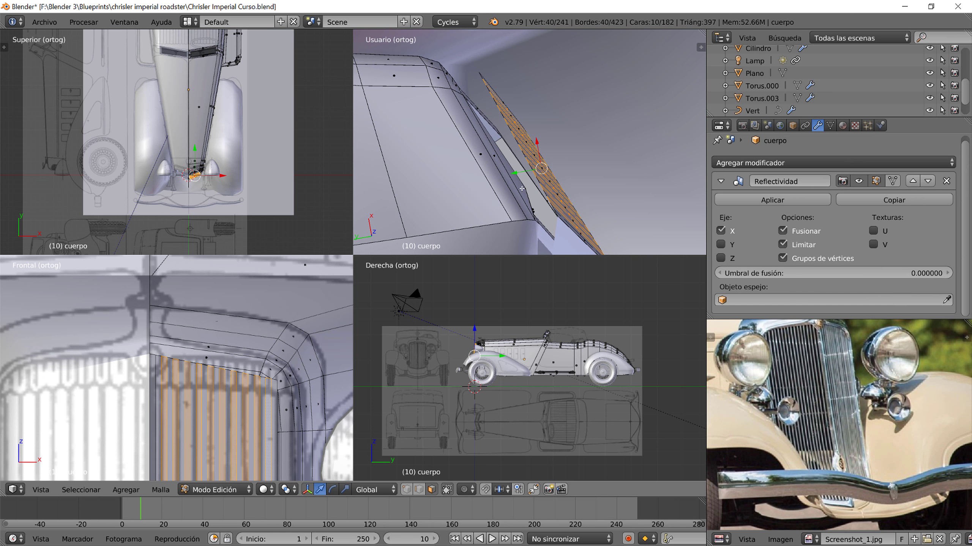
{"action": "key", "text": "e"}
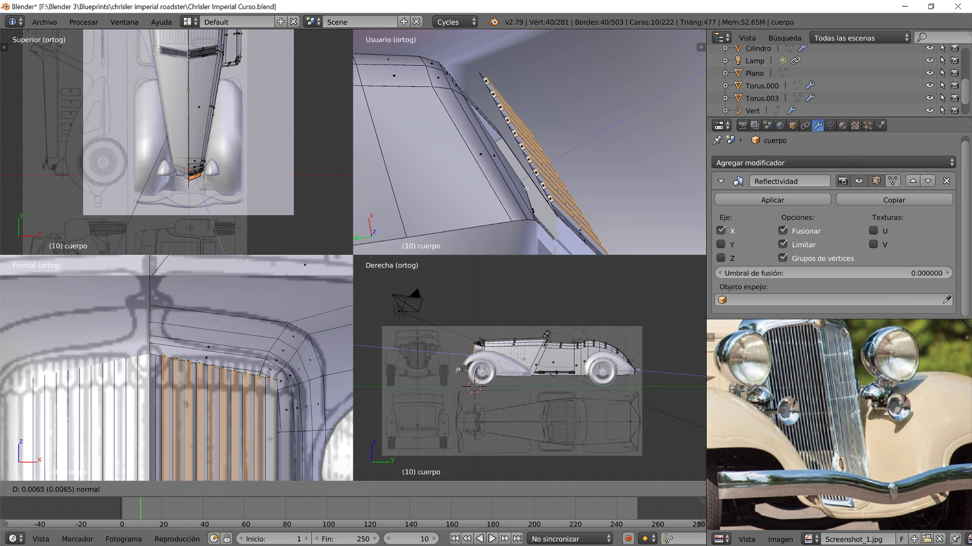
{"action": "left_click", "coordinate": [527, 187]}
{"action": "key", "text": "g"}
{"action": "key", "text": "y"}
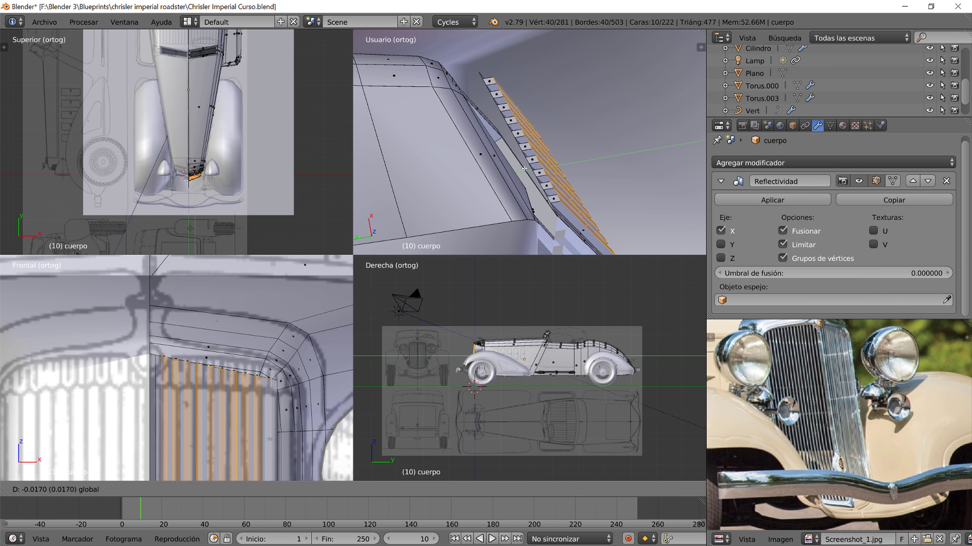
{"action": "left_click", "coordinate": [539, 180]}
{"action": "middle_click_drag", "start_coordinate": [539, 180], "coordinate": [490, 181]}
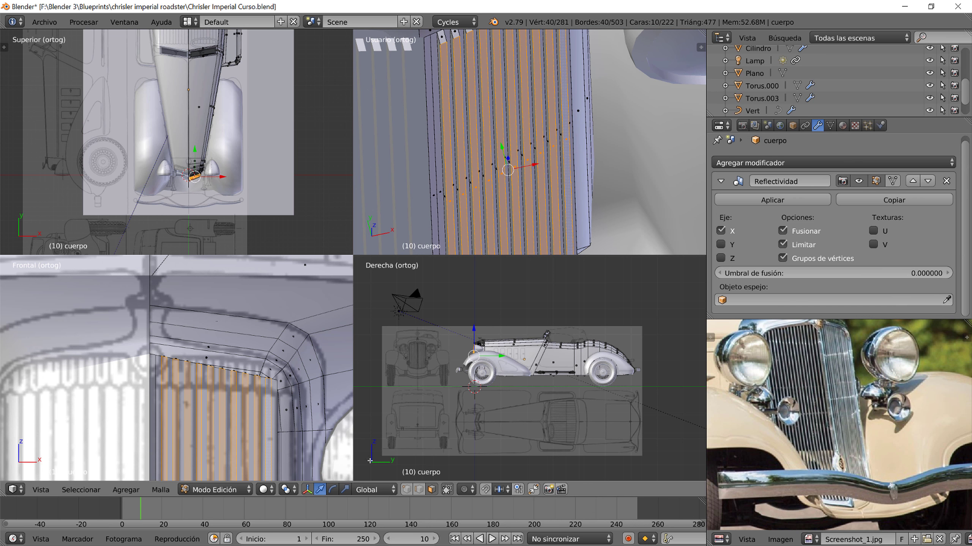
Step: Narrow the slats along X with Pivot Point set to Individual Origins
{"action": "left_click", "coordinate": [286, 490]}
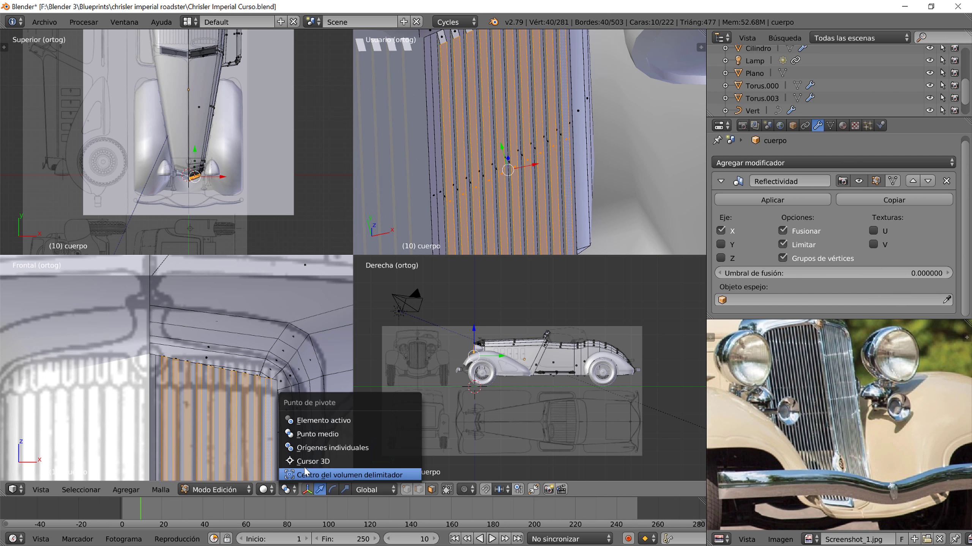
{"action": "left_click", "coordinate": [317, 448]}
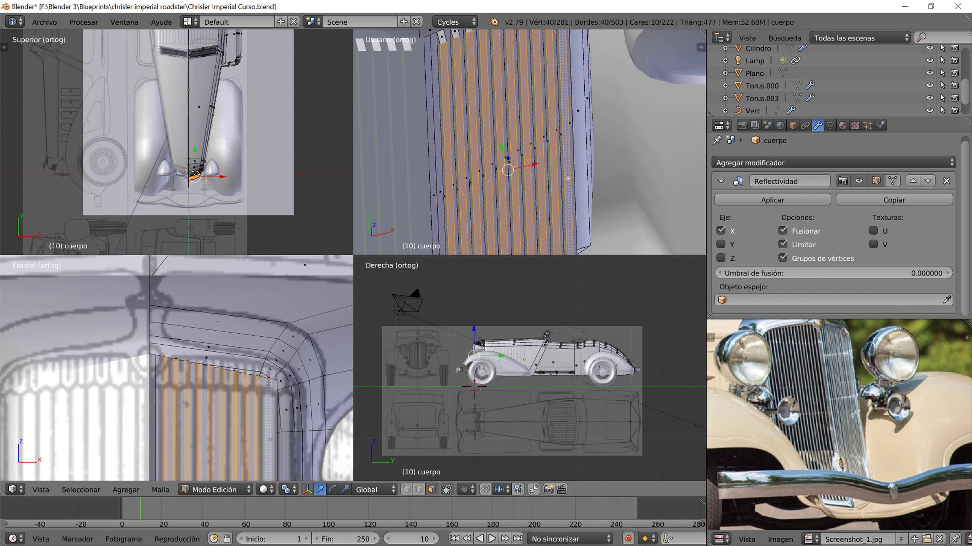
{"action": "key", "text": "s"}
{"action": "key", "text": "x"}
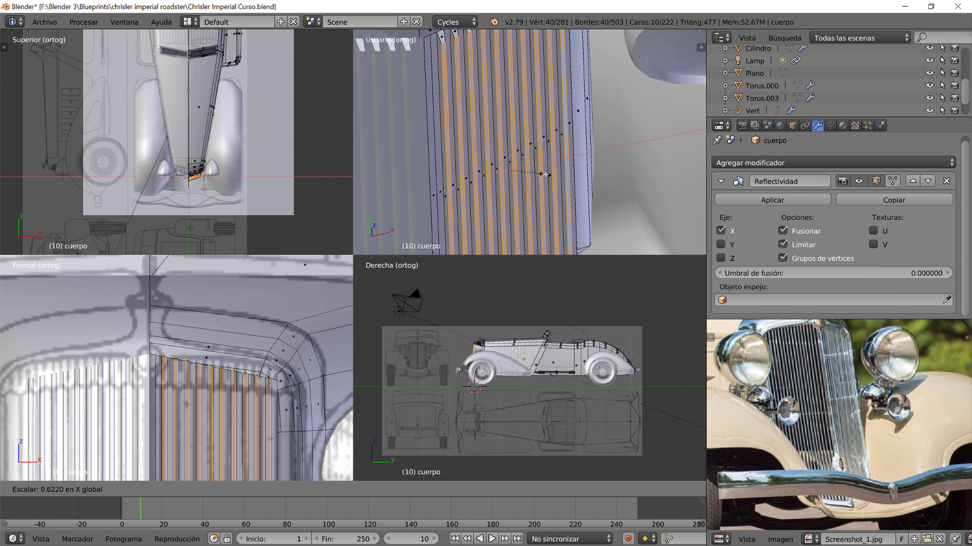
{"action": "left_click", "coordinate": [548, 176]}
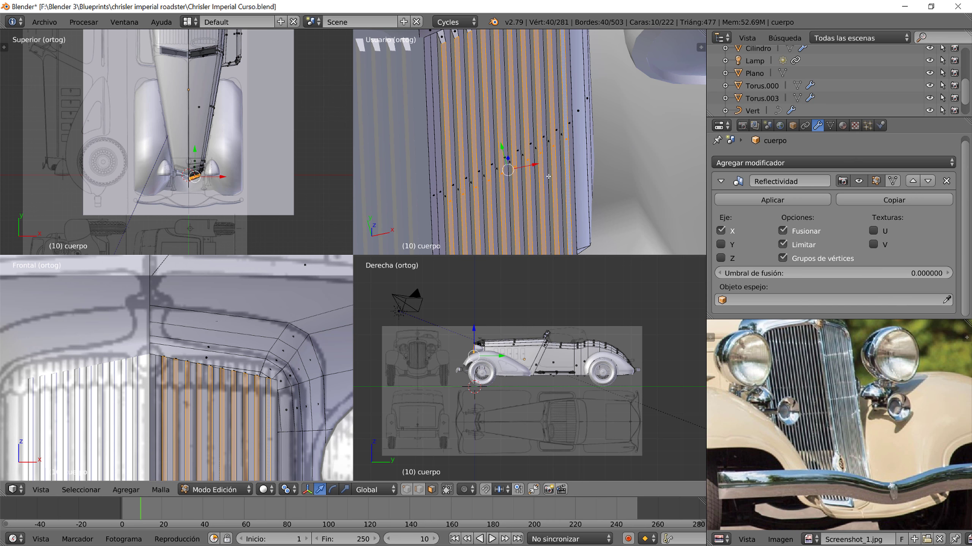
{"action": "mouse_move", "coordinate": [548, 177]}
{"action": "middle_mouse_down"}
{"action": "mouse_move", "coordinate": [518, 46]}
{"action": "mouse_move", "coordinate": [527, 199]}
{"action": "middle_mouse_up"}
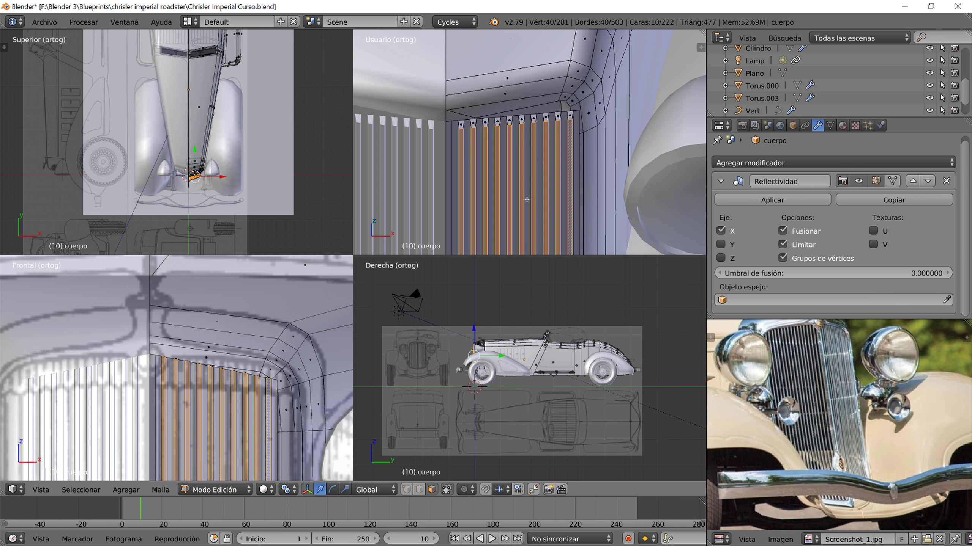
Step: Set transform orientation to Local and nudge the grille edge along local Z
{"action": "left_click", "coordinate": [375, 490]}
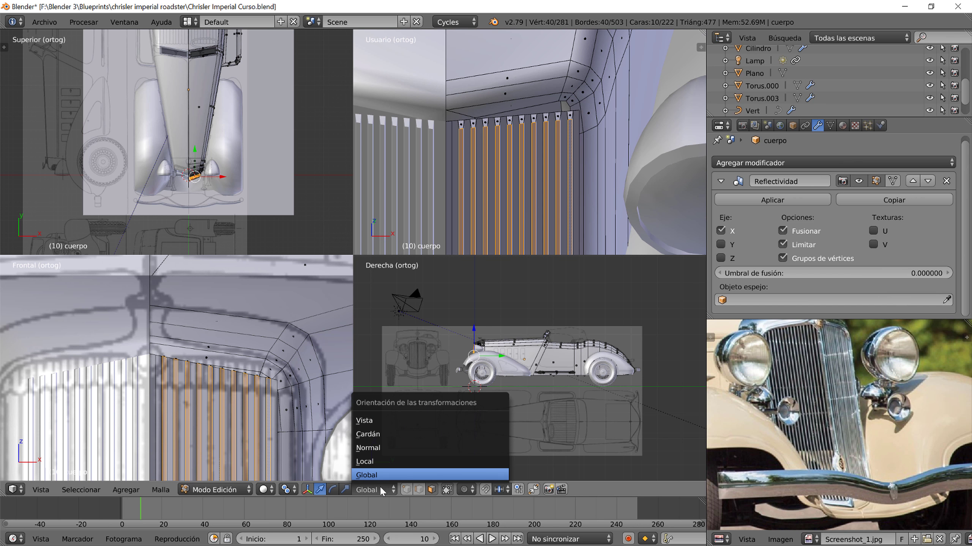
{"action": "left_click", "coordinate": [374, 491]}
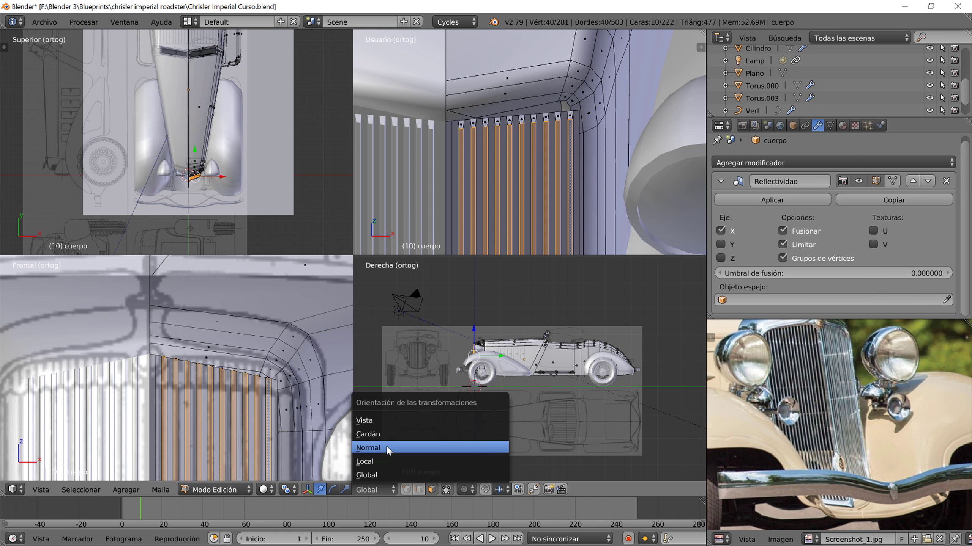
{"action": "left_click", "coordinate": [387, 464]}
{"action": "mouse_move", "coordinate": [494, 199]}
{"action": "middle_mouse_down"}
{"action": "mouse_move", "coordinate": [499, 236]}
{"action": "mouse_move", "coordinate": [565, 199]}
{"action": "middle_mouse_up"}
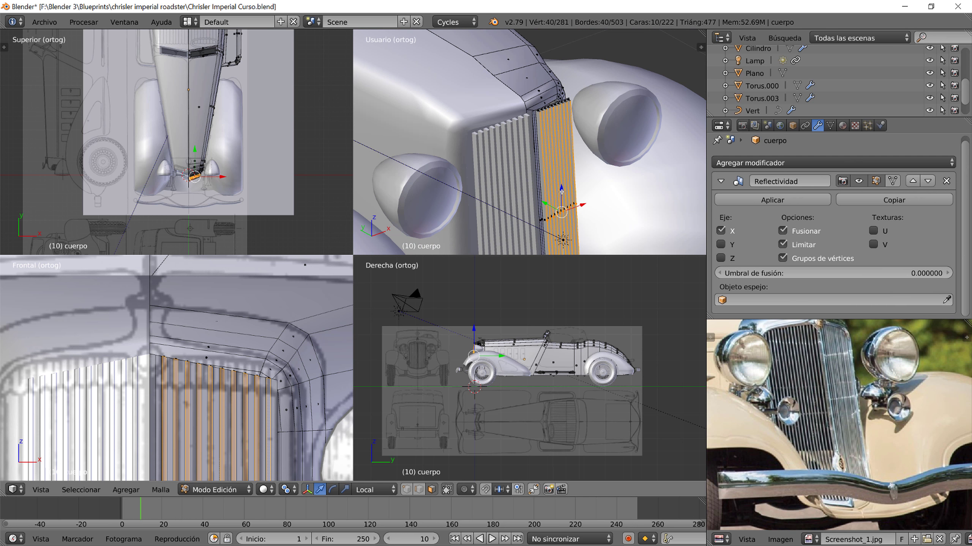
{"action": "left_click_drag", "start_coordinate": [561, 191], "coordinate": [530, 200]}
Step: Check the grille in Object Mode, then select the whole linked grille panel
{"action": "key", "text": "Tab"}
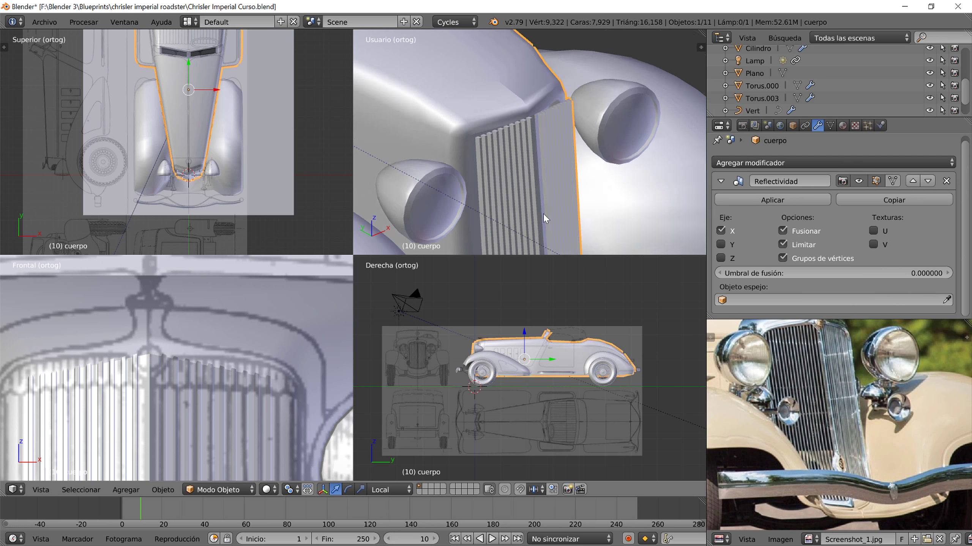
{"action": "mouse_move", "coordinate": [543, 214]}
{"action": "middle_mouse_down"}
{"action": "mouse_move", "coordinate": [576, 33]}
{"action": "mouse_move", "coordinate": [594, 240]}
{"action": "middle_mouse_up"}
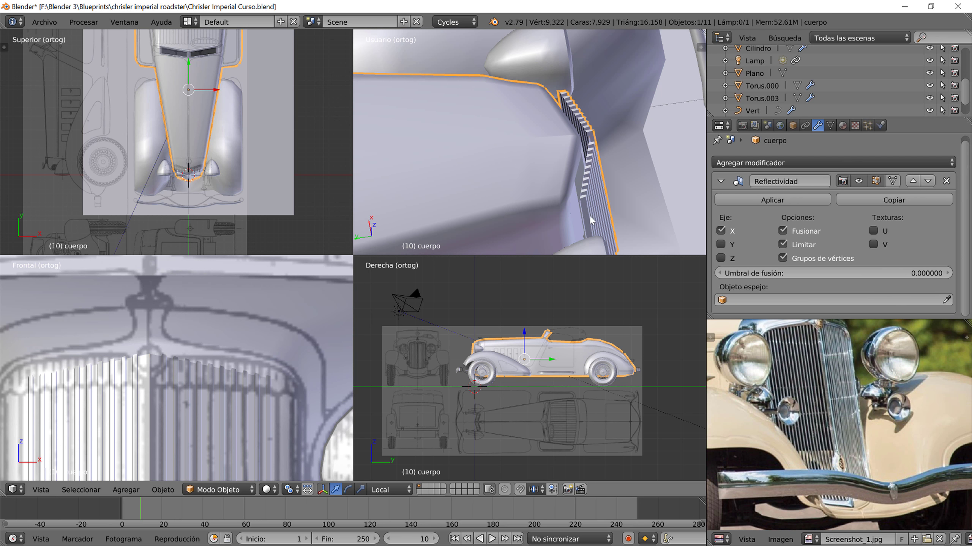
{"action": "key", "text": "Tab"}
{"action": "middle_click_drag", "start_coordinate": [592, 201], "coordinate": [509, 193]}
{"action": "key", "text": "ctrl+l"}
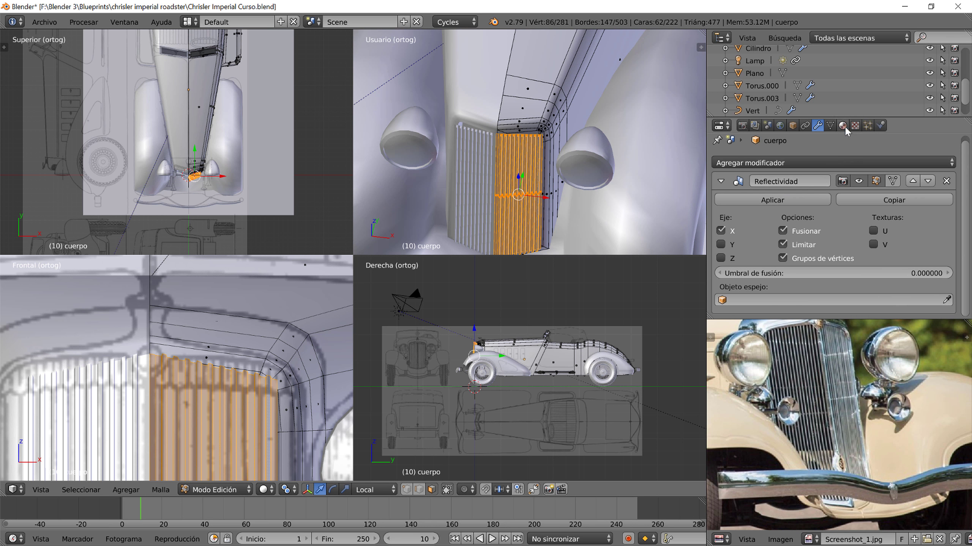
Step: Make Parrilla the active material slot for the grille
{"action": "left_click", "coordinate": [843, 125]}
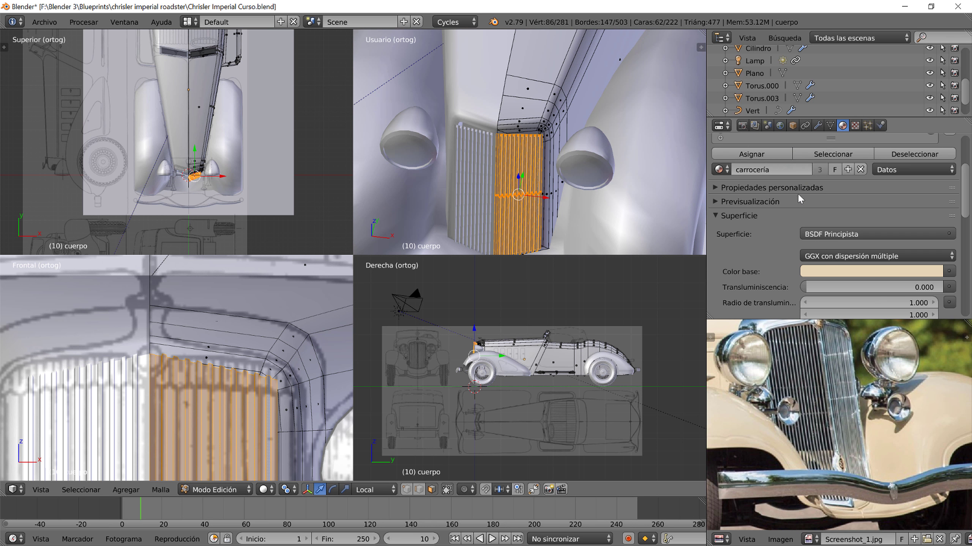
{"action": "left_click_drag", "start_coordinate": [801, 139], "coordinate": [801, 186]}
{"action": "left_click", "coordinate": [742, 138]}
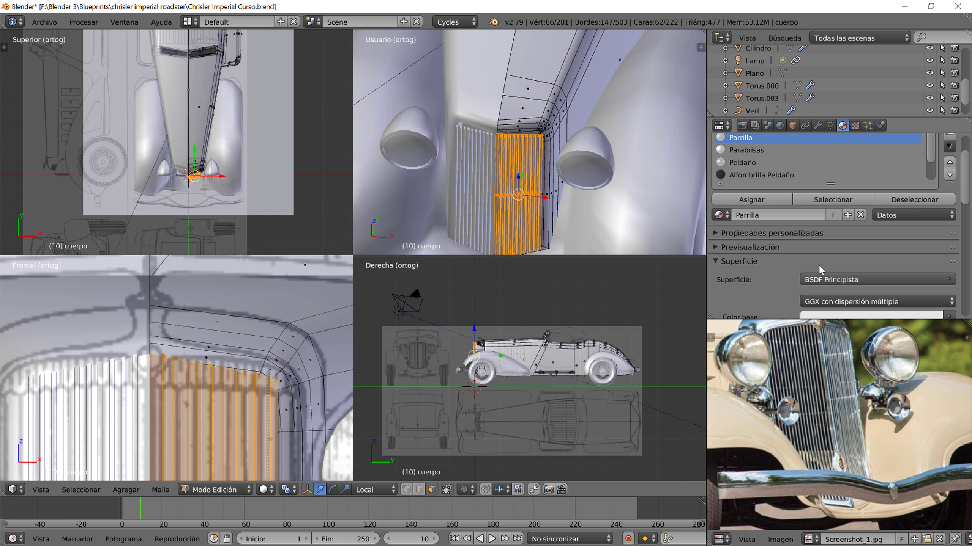
Step: Push the grille panel back about 0.078 along local Y and return to Object Mode
{"action": "middle_click_drag", "start_coordinate": [673, 222], "coordinate": [513, 173]}
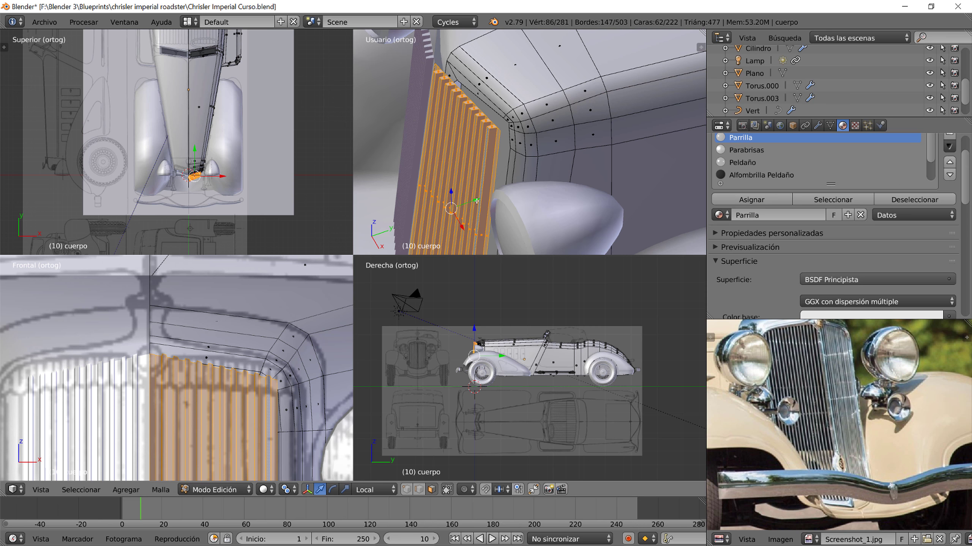
{"action": "left_click_drag", "start_coordinate": [476, 200], "coordinate": [502, 195]}
{"action": "mouse_move", "coordinate": [502, 195]}
{"action": "middle_mouse_down"}
{"action": "mouse_move", "coordinate": [489, 190]}
{"action": "mouse_move", "coordinate": [549, 201]}
{"action": "middle_mouse_up"}
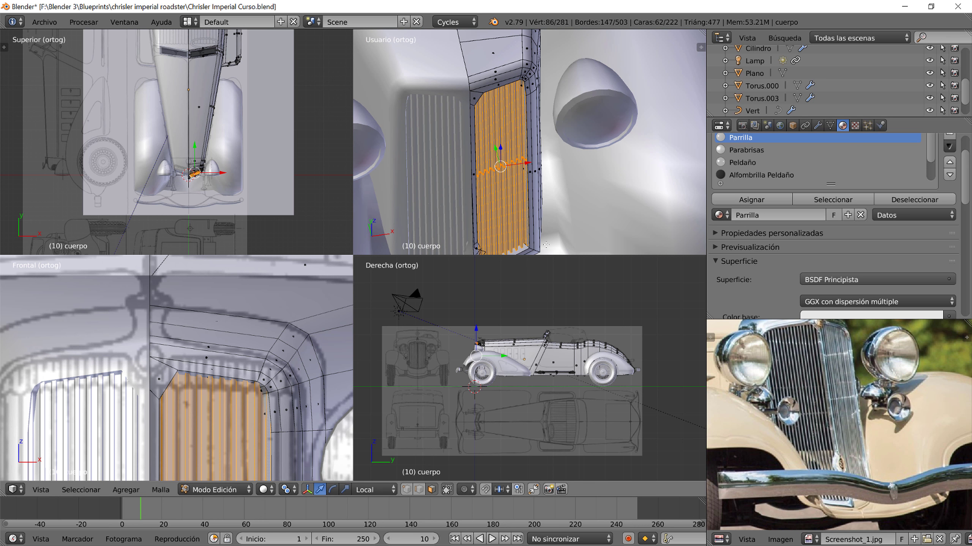
{"action": "key", "text": "Tab"}
{"action": "scroll", "coordinate": [543, 221], "scroll_direction": "down", "scroll_amount": 4}
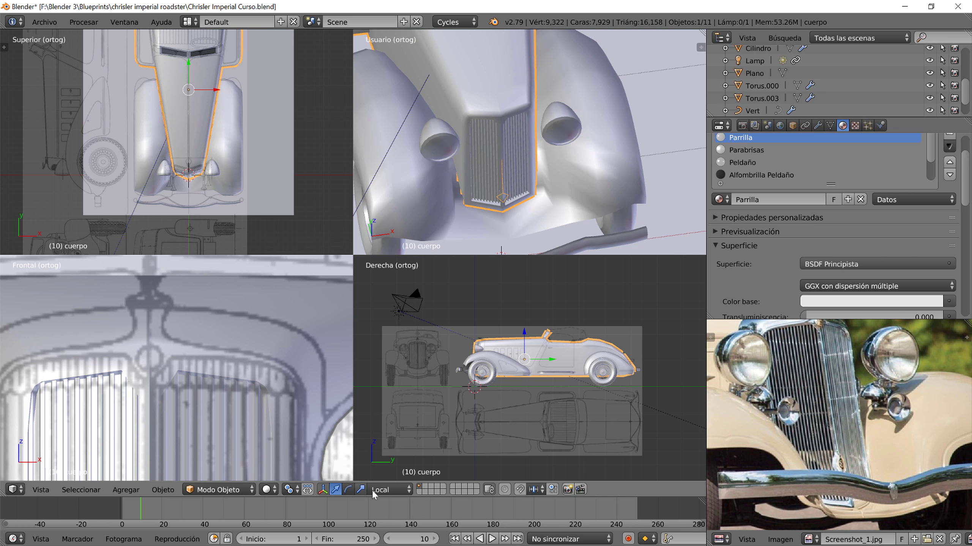
Step: Switch the views to Rendered shading, then orbit and zoom out the top-right view for a higher front angle
{"action": "left_click", "coordinate": [266, 490]}
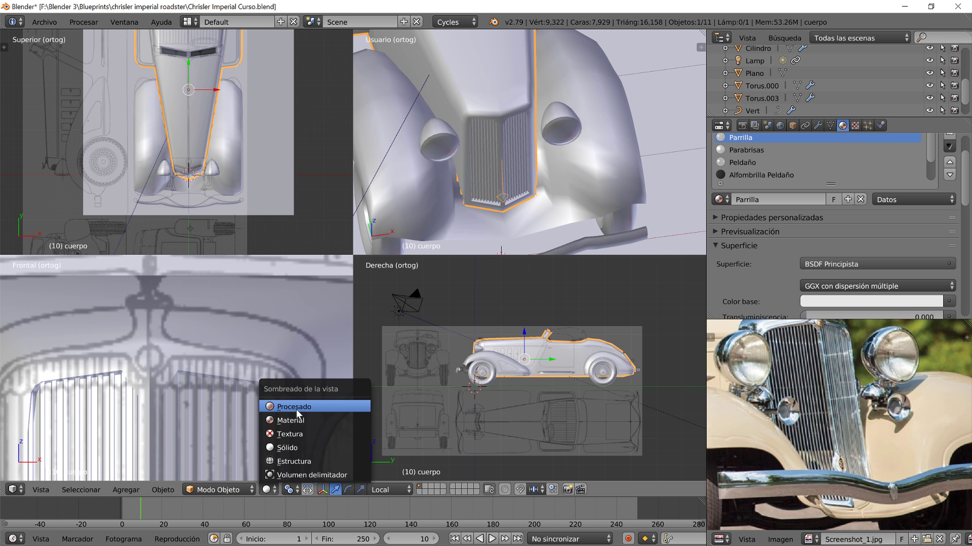
{"action": "key", "text": "Return"}
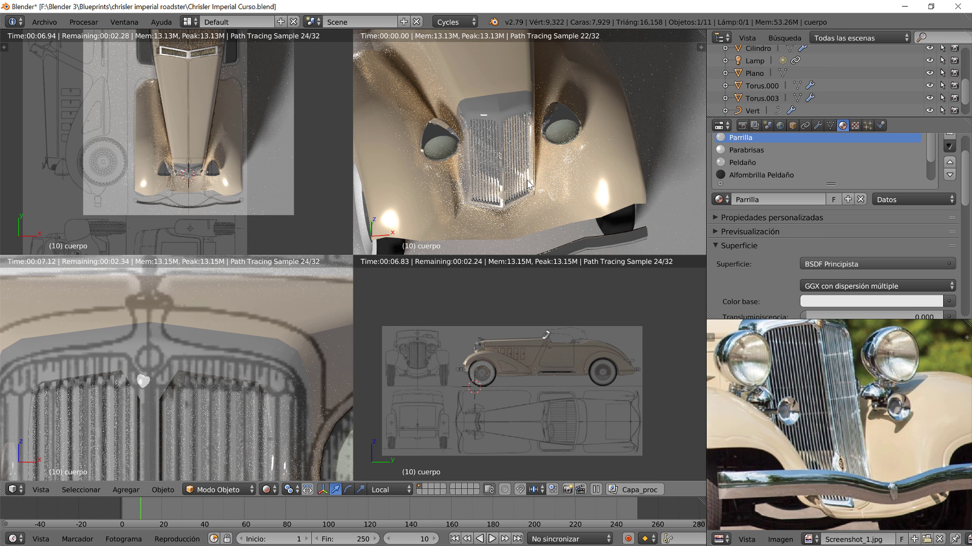
{"action": "middle_click_drag", "start_coordinate": [529, 183], "coordinate": [524, 192]}
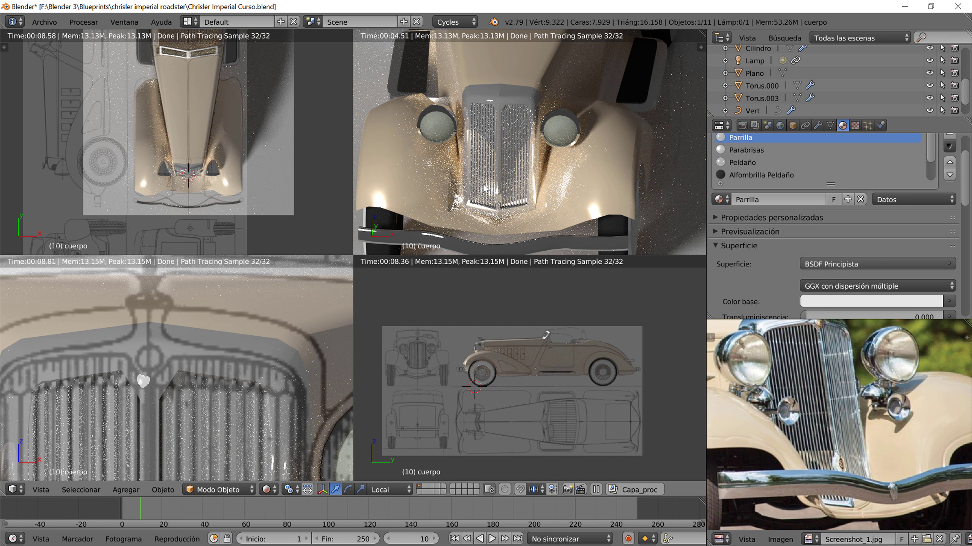
{"action": "scroll", "coordinate": [483, 187], "scroll_direction": "down", "scroll_amount": 4}
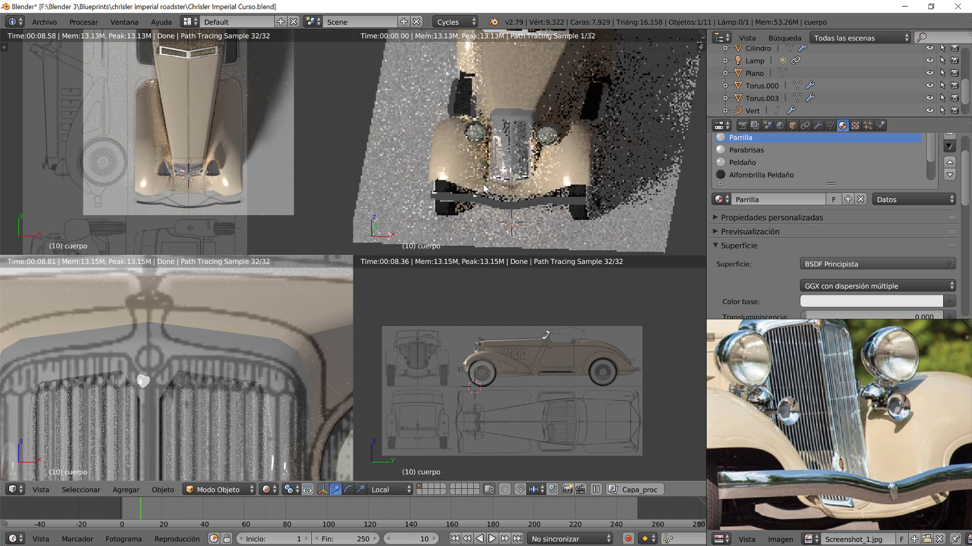
{"action": "scroll", "coordinate": [482, 184], "scroll_direction": "down", "scroll_amount": 3}
{"action": "scroll", "coordinate": [502, 170], "scroll_direction": "down", "scroll_amount": 2}
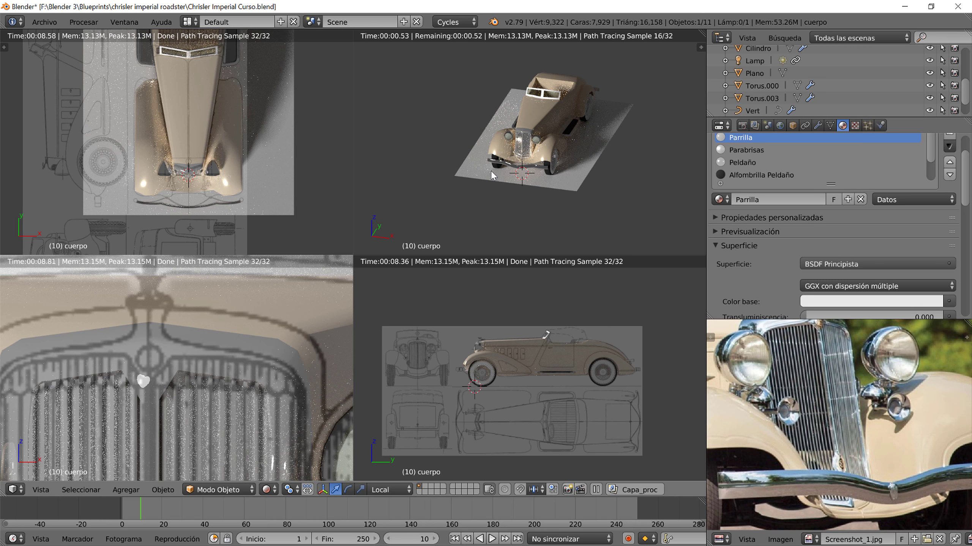
Step: Show the car through the scene camera and zoom into the reference photo
{"action": "key", "text": "KP_0"}
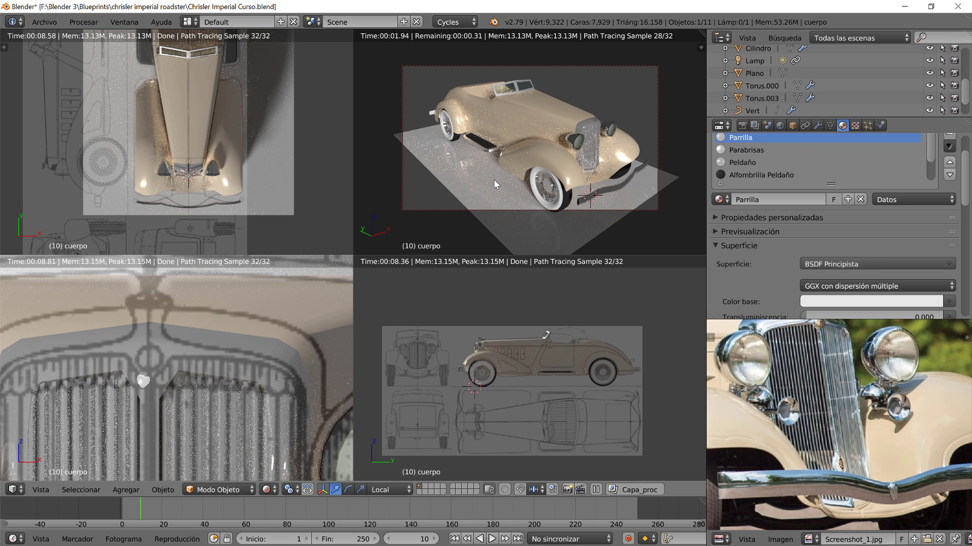
{"action": "middle_click_drag", "start_coordinate": [774, 388], "coordinate": [774, 382]}
{"action": "scroll", "coordinate": [775, 382], "scroll_direction": "up", "scroll_amount": 1}
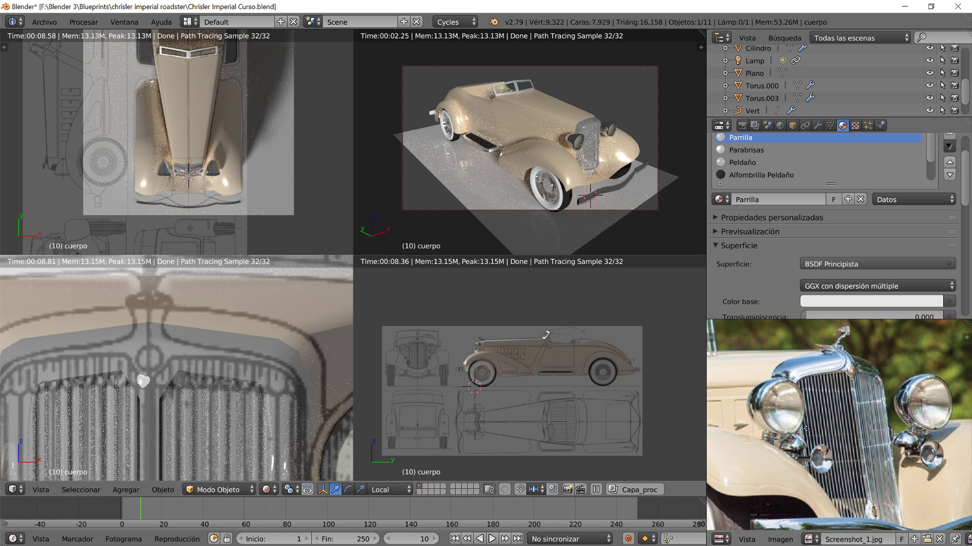
{"action": "scroll", "coordinate": [816, 452], "scroll_direction": "up", "scroll_amount": 1}
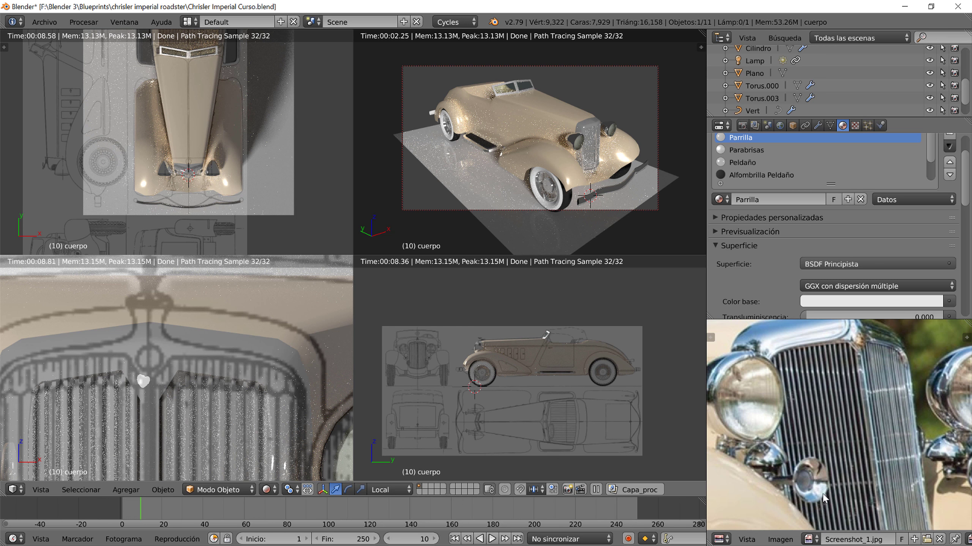
Step: Pan the reference photo across windshield, fender, spare wheel, door, and front grille
{"action": "middle_click_drag", "start_coordinate": [750, 400], "coordinate": [914, 465]}
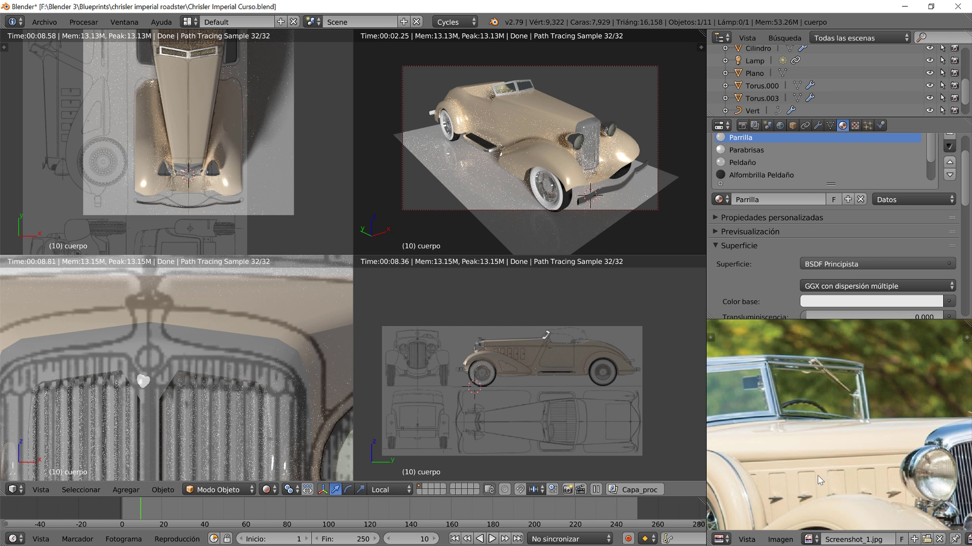
{"action": "middle_click_drag", "start_coordinate": [828, 465], "coordinate": [823, 391]}
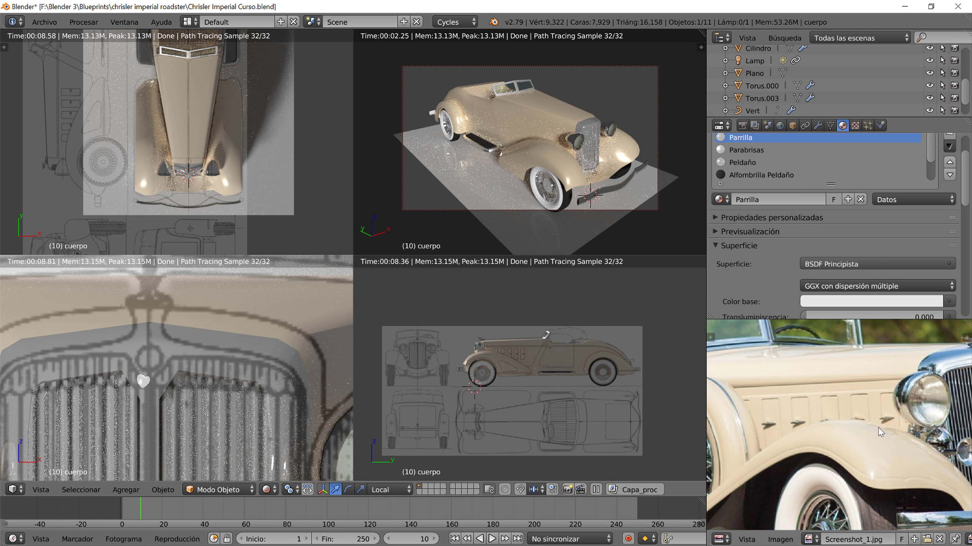
{"action": "middle_click_drag", "start_coordinate": [816, 436], "coordinate": [845, 389]}
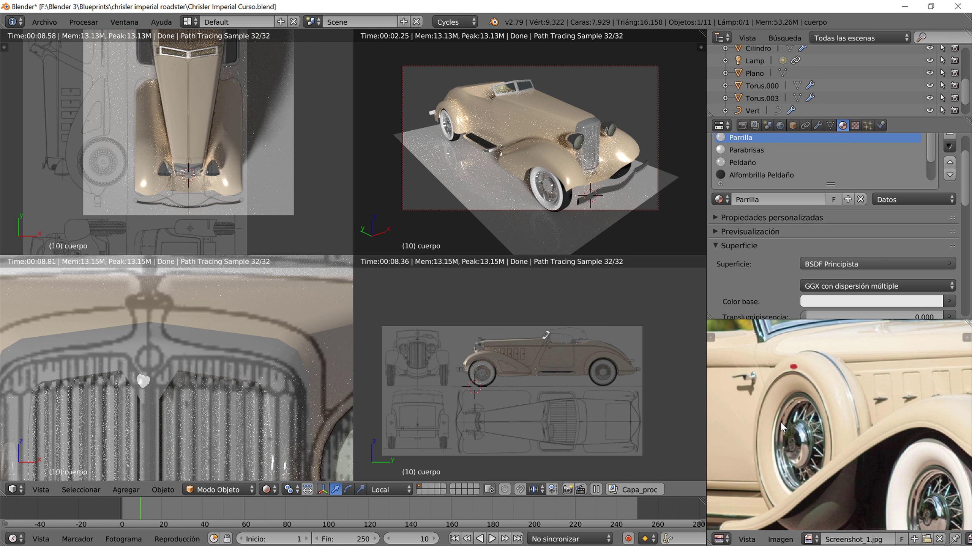
{"action": "middle_click_drag", "start_coordinate": [749, 393], "coordinate": [849, 422]}
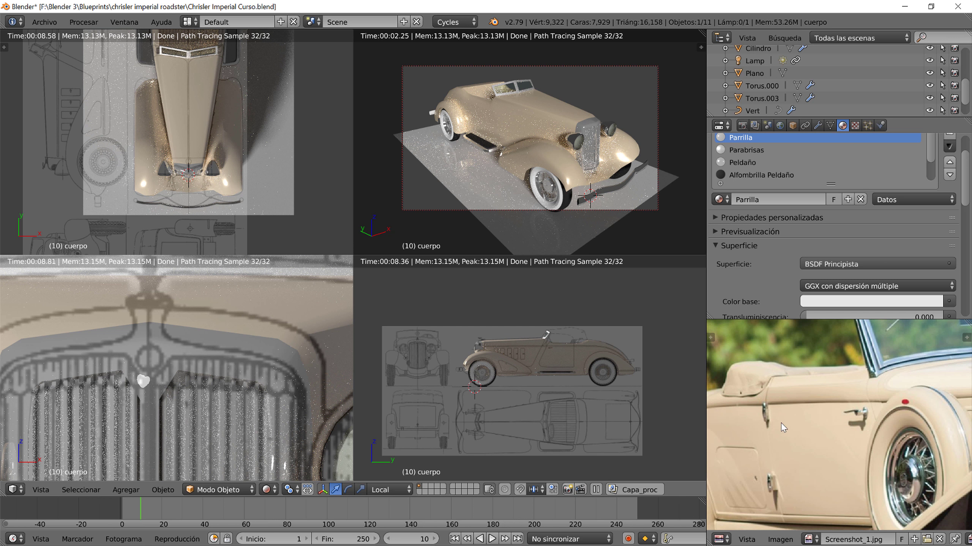
{"action": "mouse_move", "coordinate": [784, 428]}
{"action": "middle_mouse_down"}
{"action": "mouse_move", "coordinate": [845, 405]}
{"action": "mouse_move", "coordinate": [891, 402]}
{"action": "middle_mouse_up"}
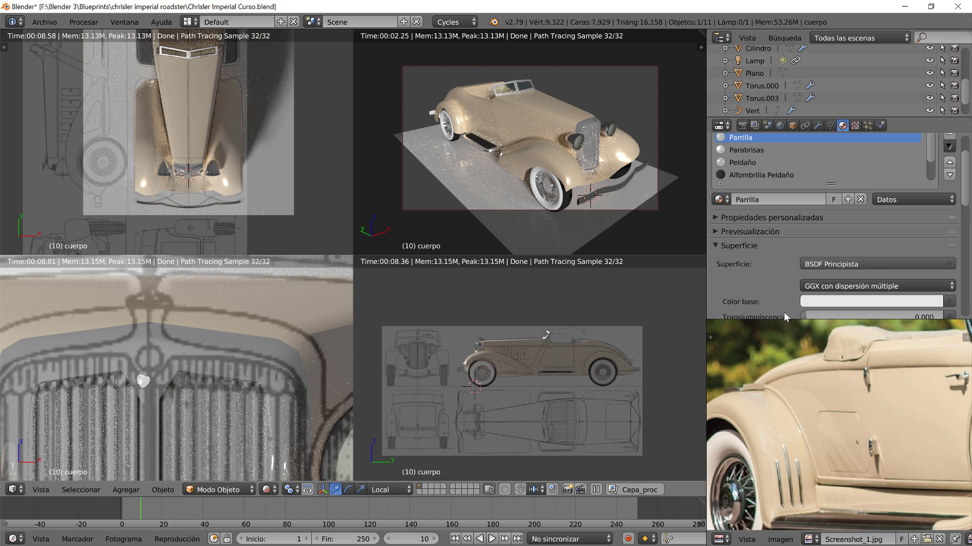
{"action": "scroll", "coordinate": [850, 379], "scroll_direction": "down", "scroll_amount": 1}
{"action": "middle_click_drag", "start_coordinate": [915, 375], "coordinate": [820, 396]}
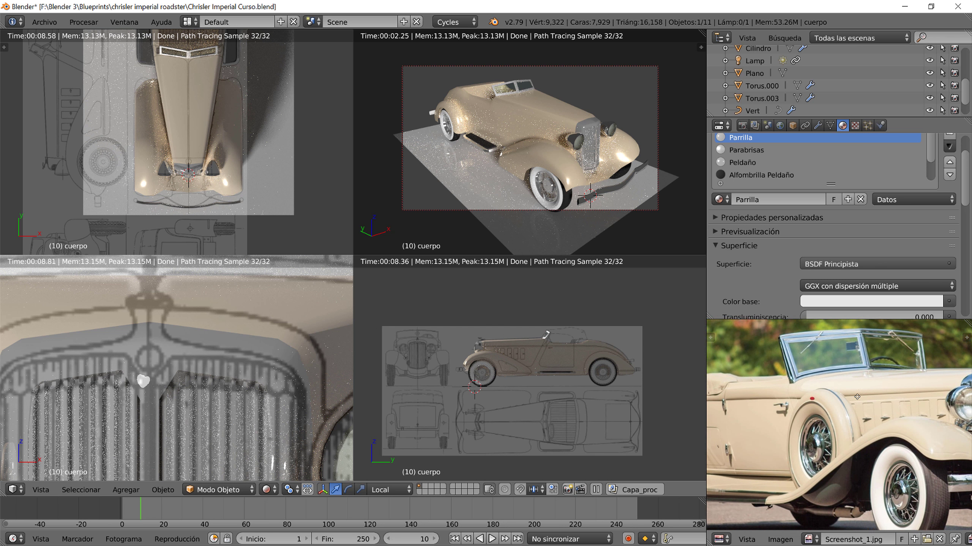